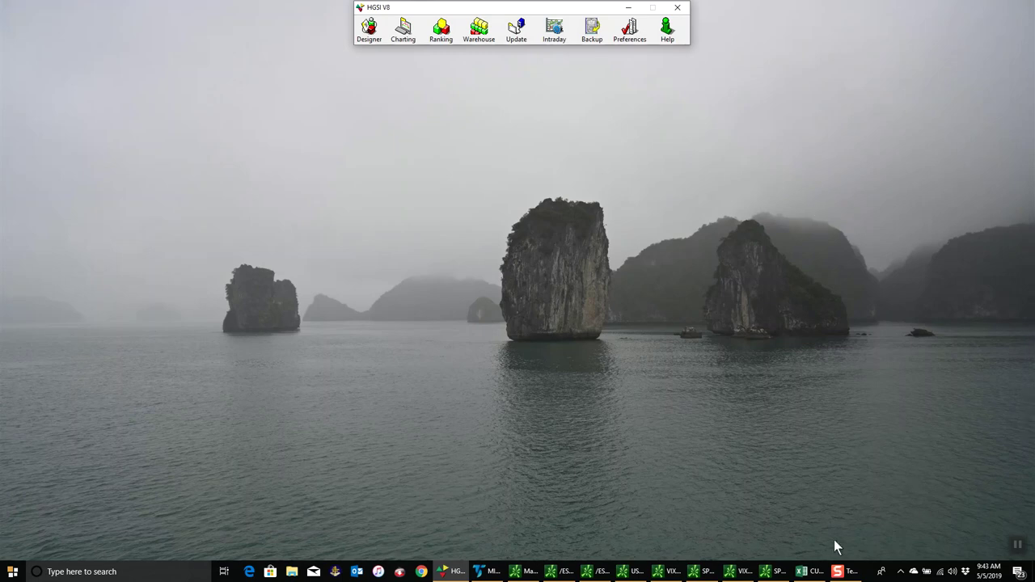
Switch to the CUE Edge USA workbook in Excel and sort the Sector sheet by 1D from largest to smallest.
left_click(807, 572)
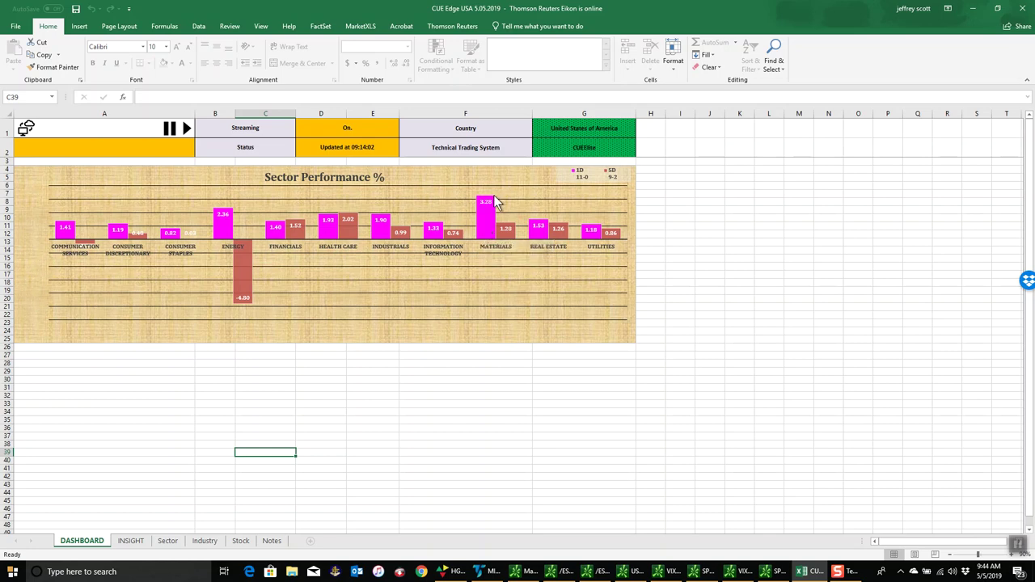
left_click(166, 541)
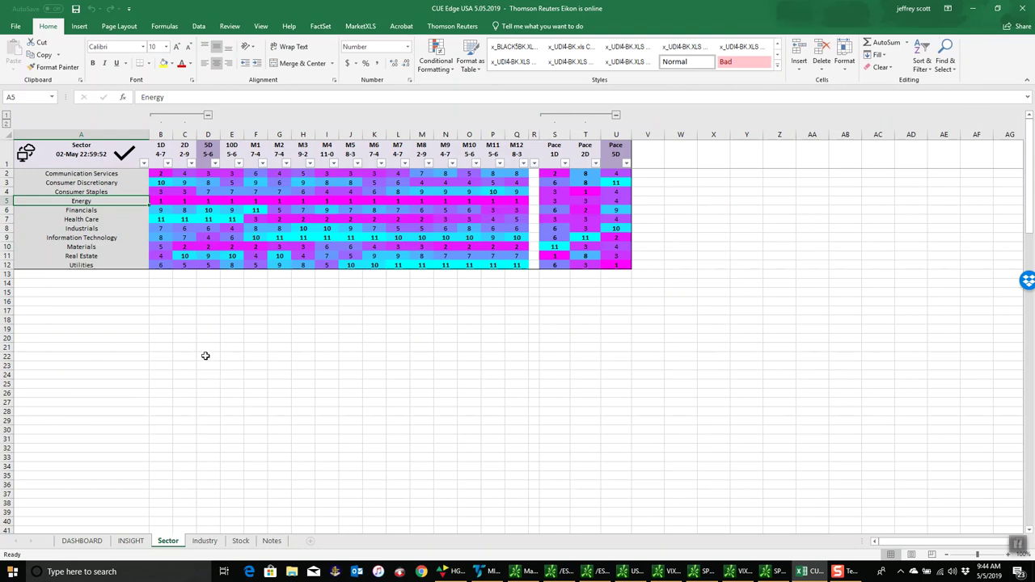
left_click(168, 164)
left_click(139, 188)
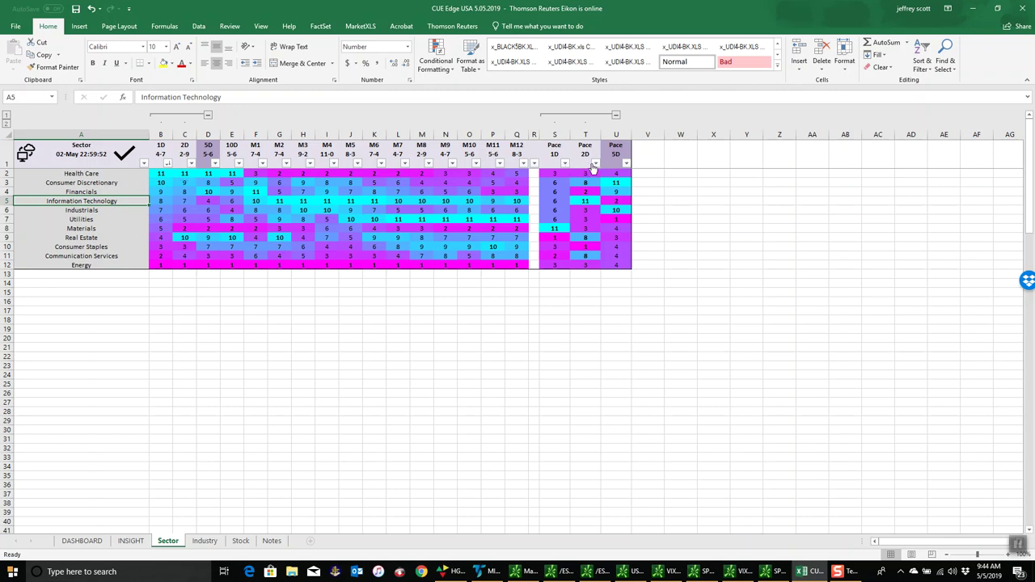
Sort the sectors by Pace 2D from largest to smallest and drill down into the Information Technology industries.
left_click(595, 163)
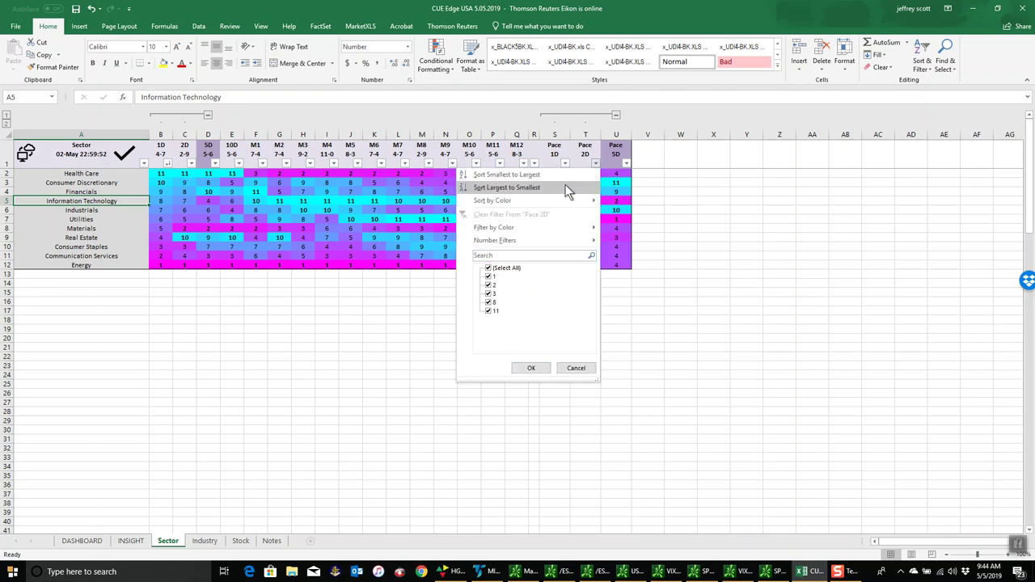
left_click(565, 191)
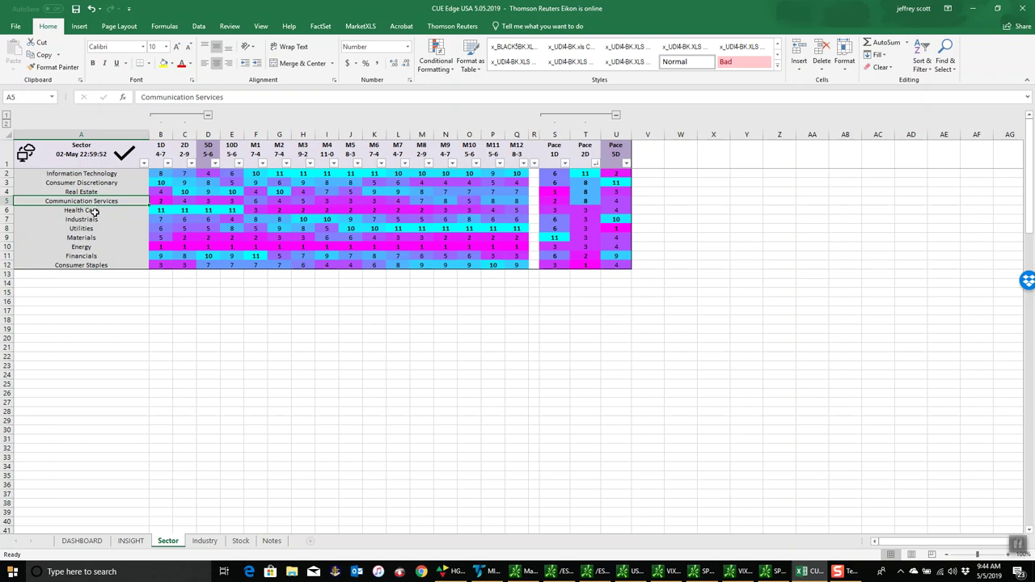
left_click(102, 174)
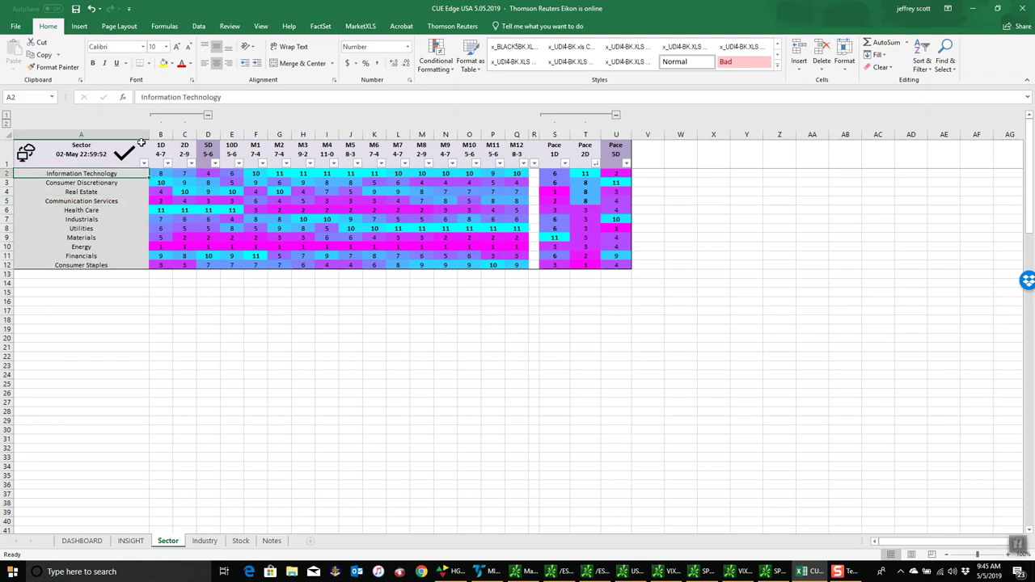
left_click(125, 154)
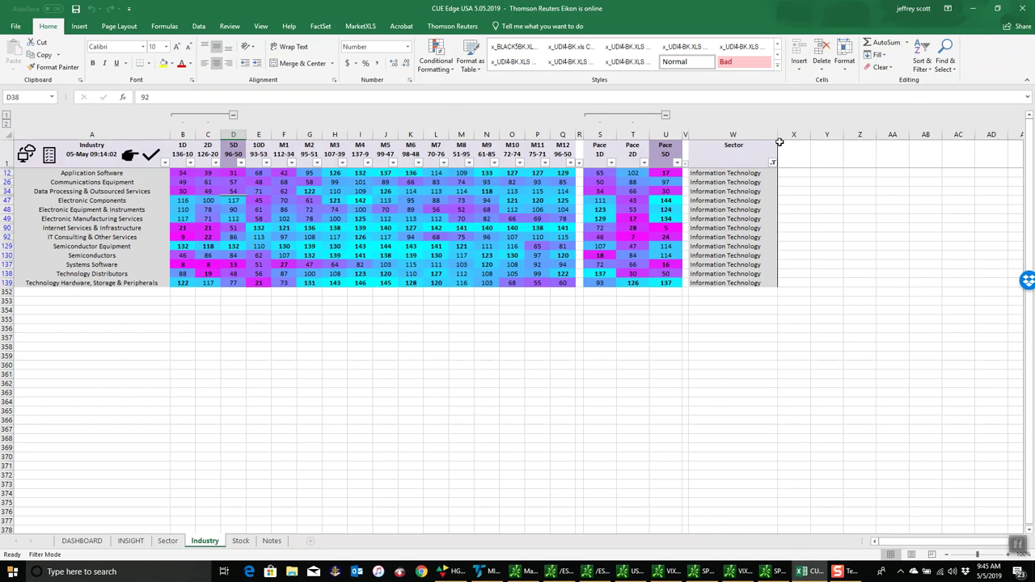
Sort the industries by Pace 2D from largest to smallest and drill down to the Technology Hardware, Storage & Peripherals stocks.
left_click(644, 163)
left_click(627, 185)
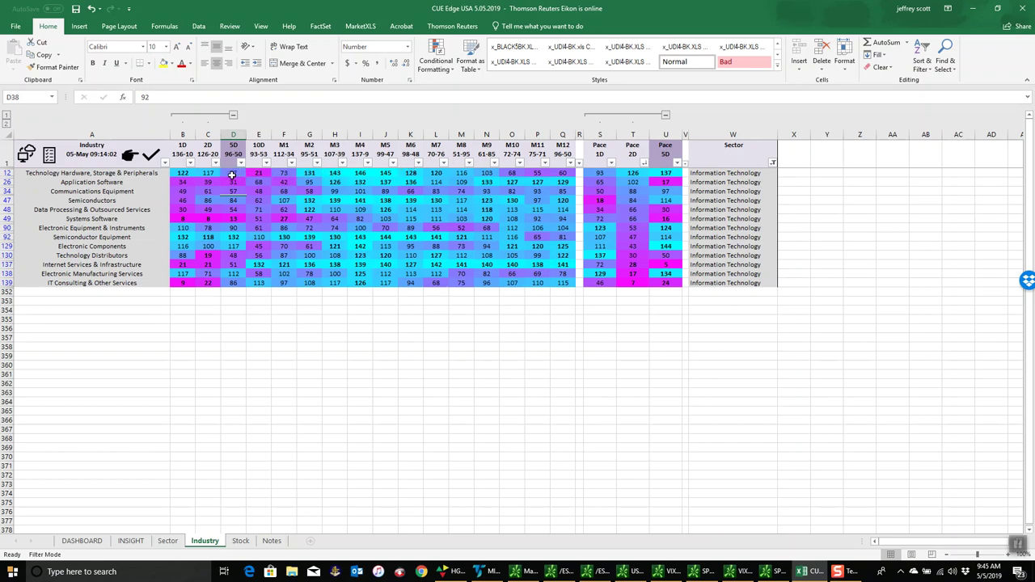
left_click(113, 176)
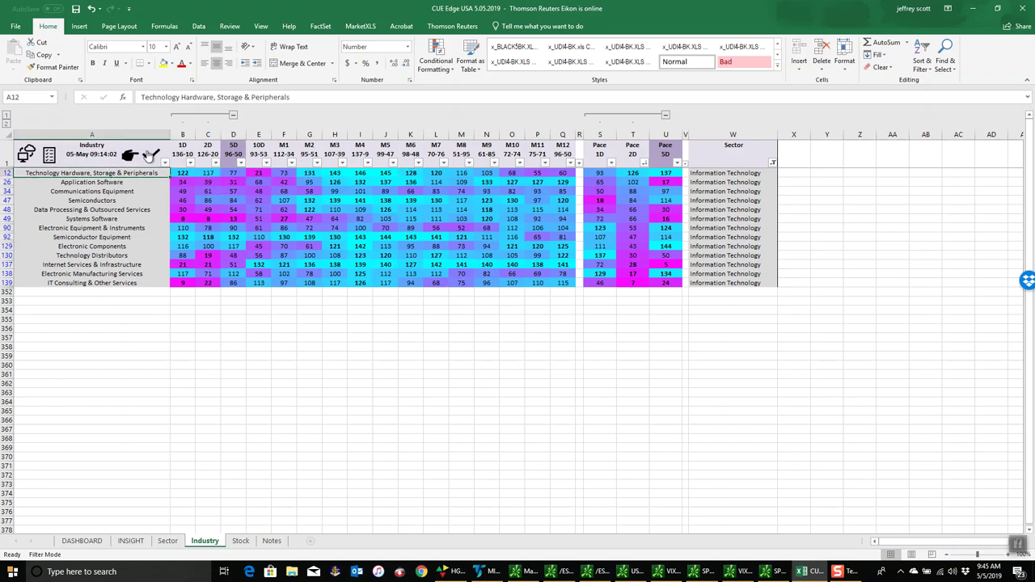
left_click(150, 155)
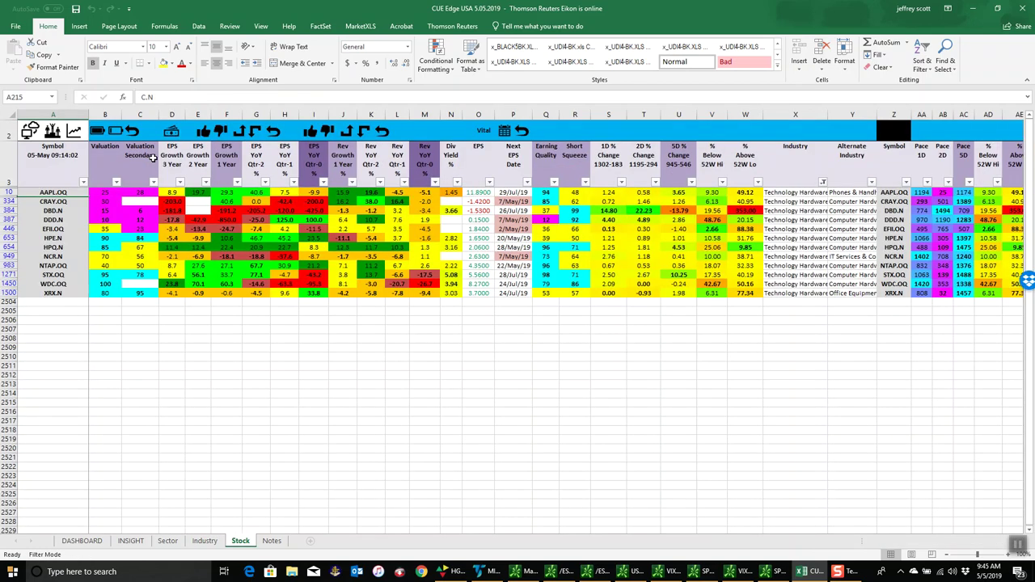
Sort the stocks by Valuation from largest to smallest and examine the HPE.N and HPQ.N rows.
left_click(116, 181)
left_click(106, 205)
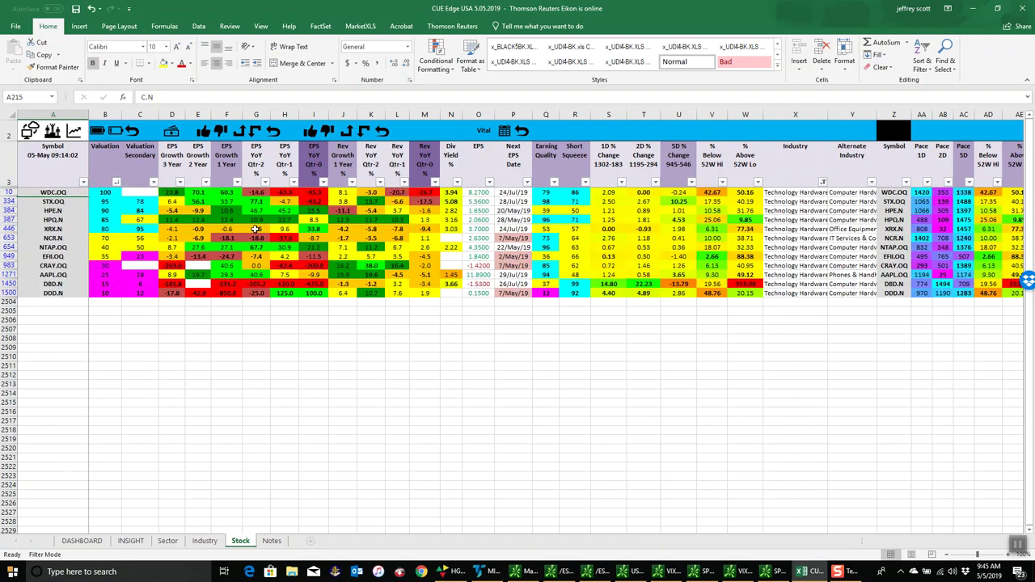
left_click(53, 210)
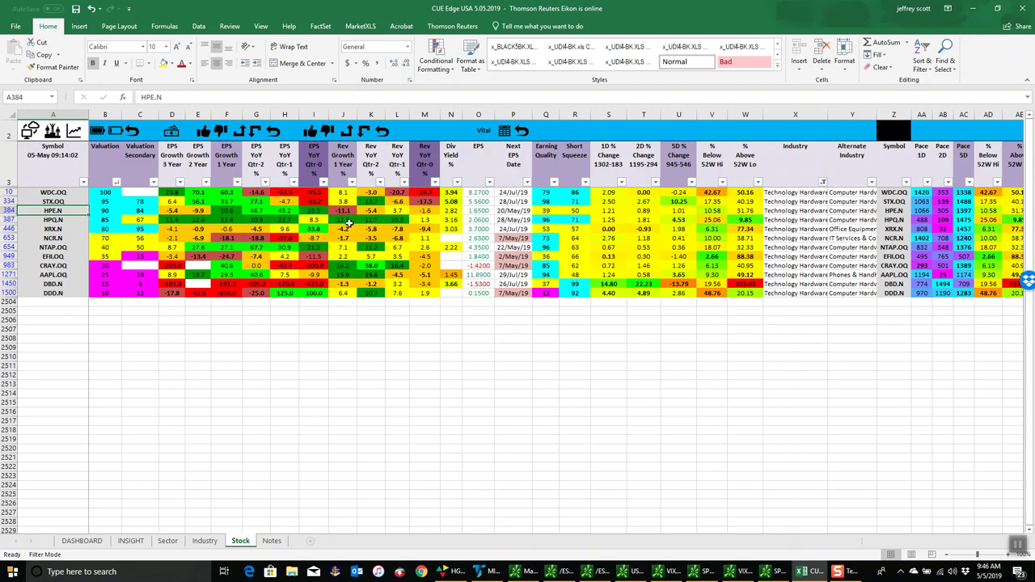
left_click(52, 220)
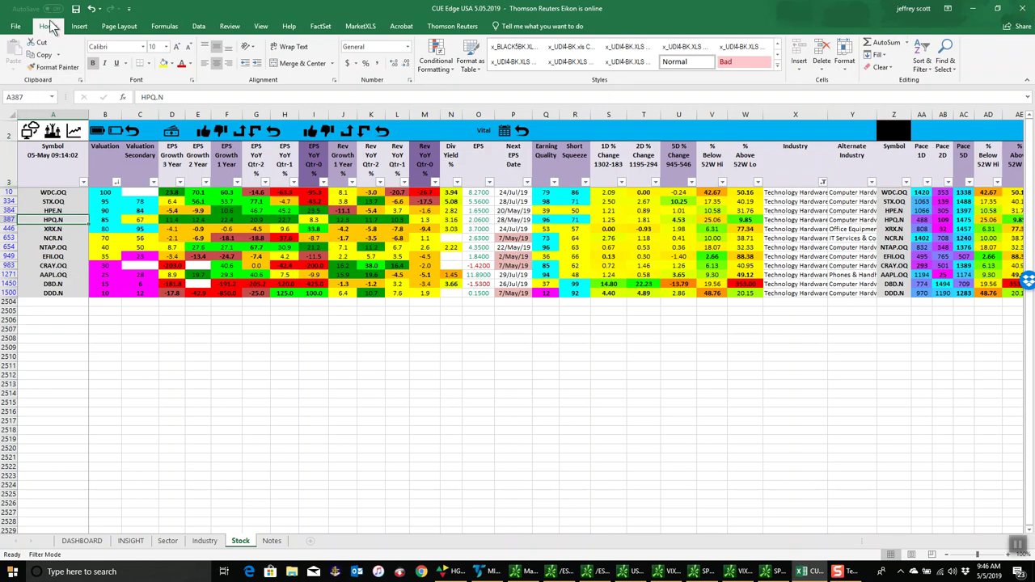
Reset the stock filters and sort the Industry sheet by 1D from largest to smallest, checking the Steel row.
left_click(35, 129)
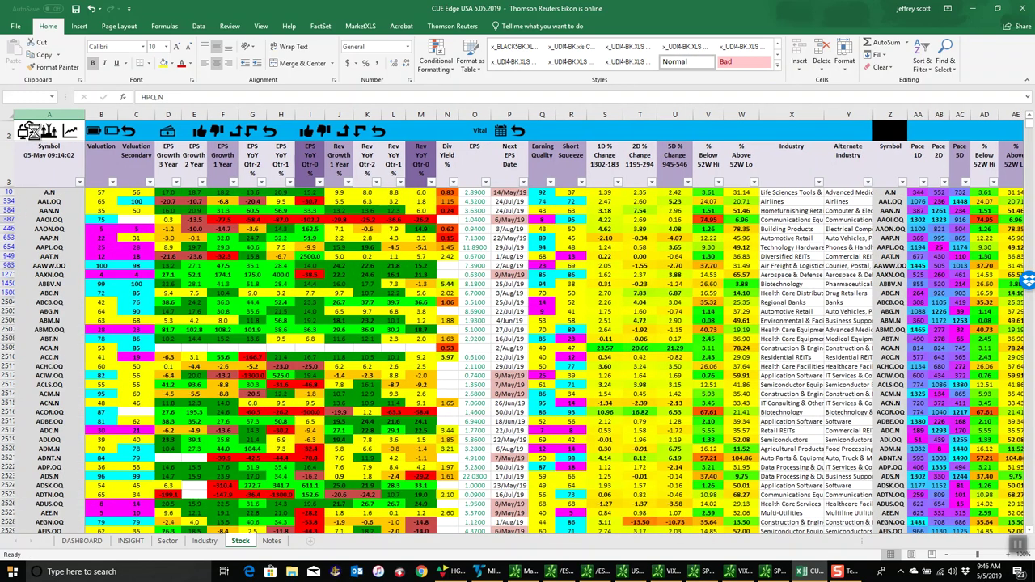
left_click(203, 541)
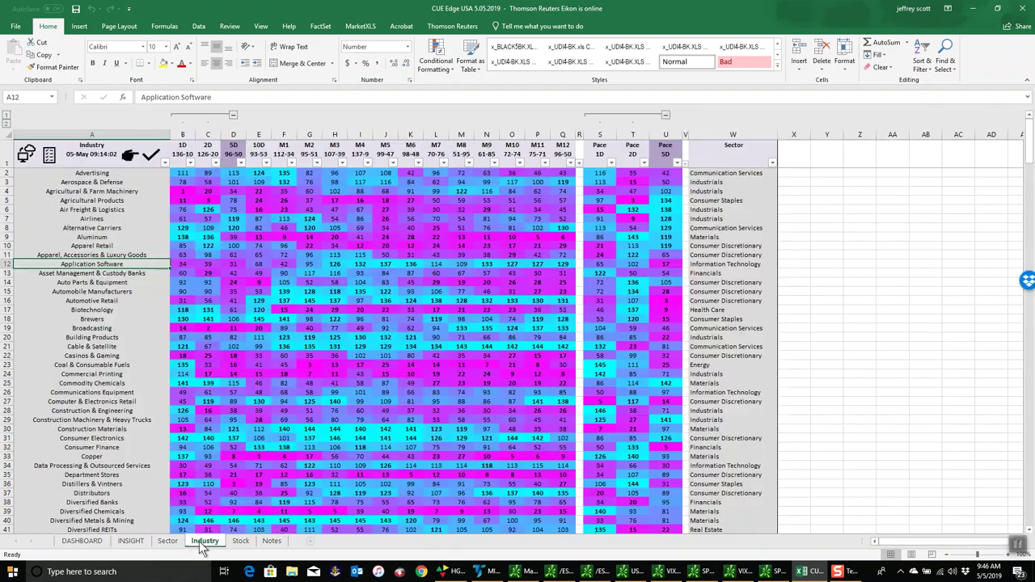
left_click(191, 162)
left_click(180, 182)
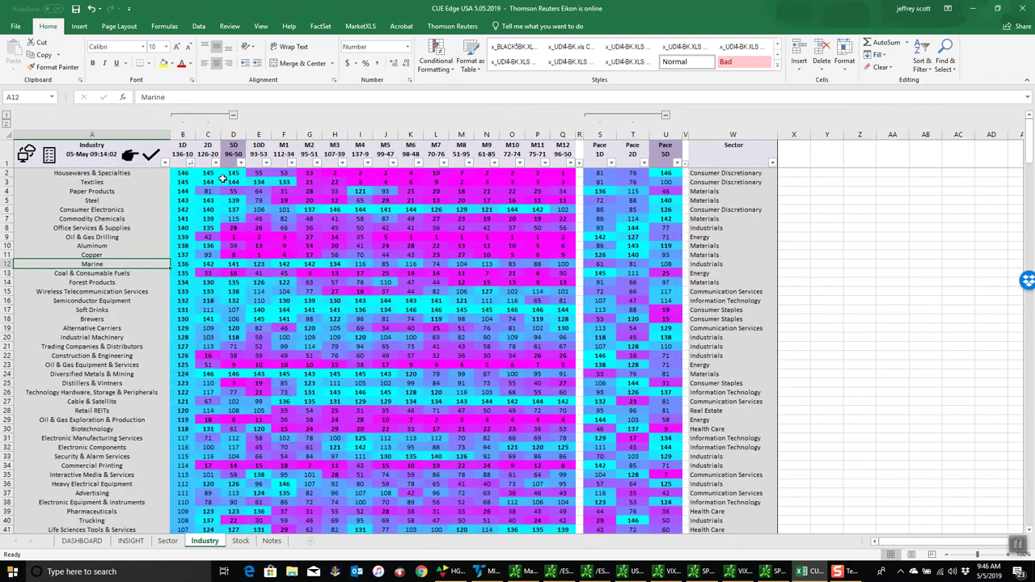
left_click(98, 200)
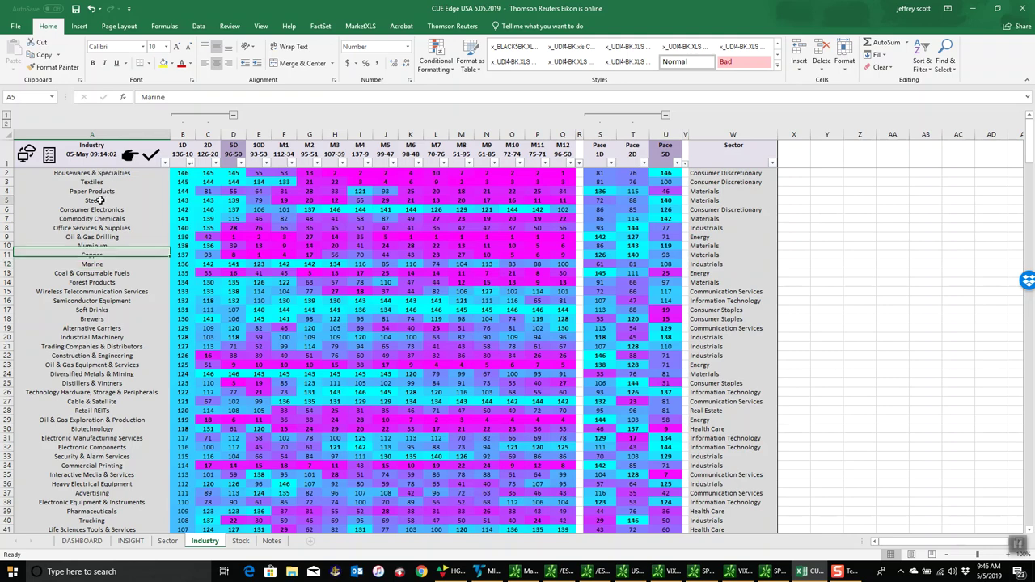
Sort the industries by 1D from smallest to largest, followed by Pace 1D from largest to smallest.
left_click(190, 162)
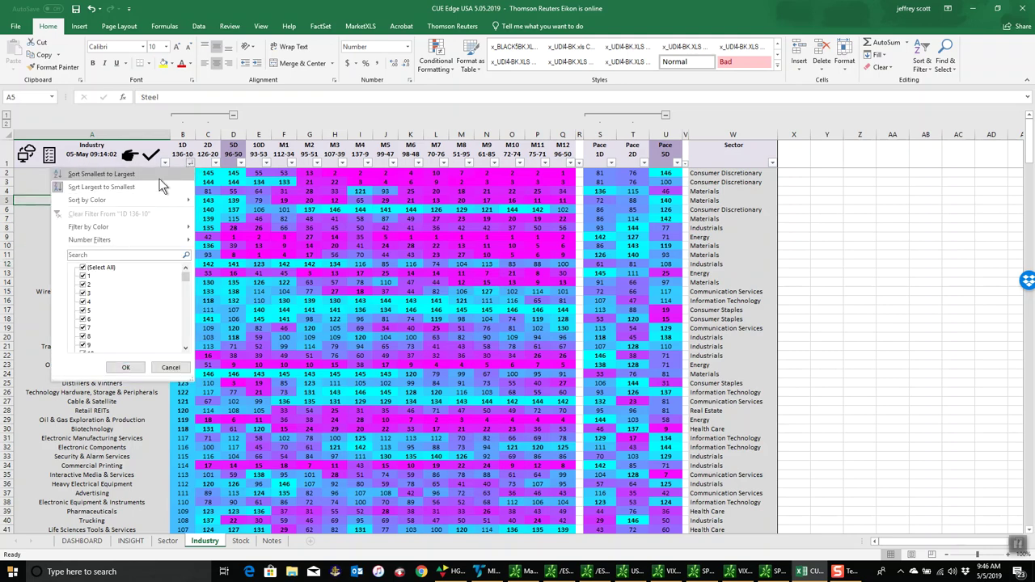
left_click(159, 175)
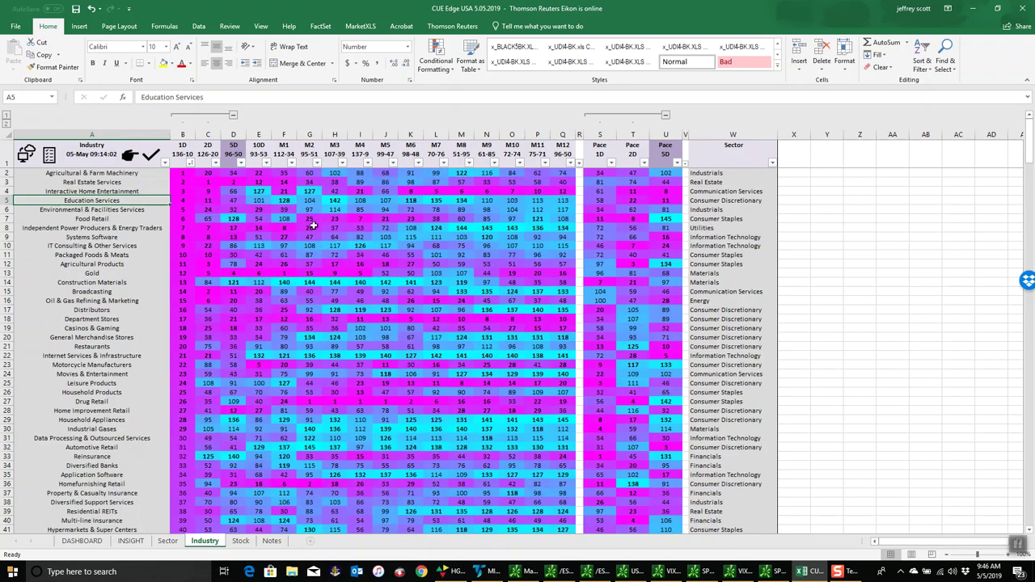
left_click(612, 163)
left_click(583, 186)
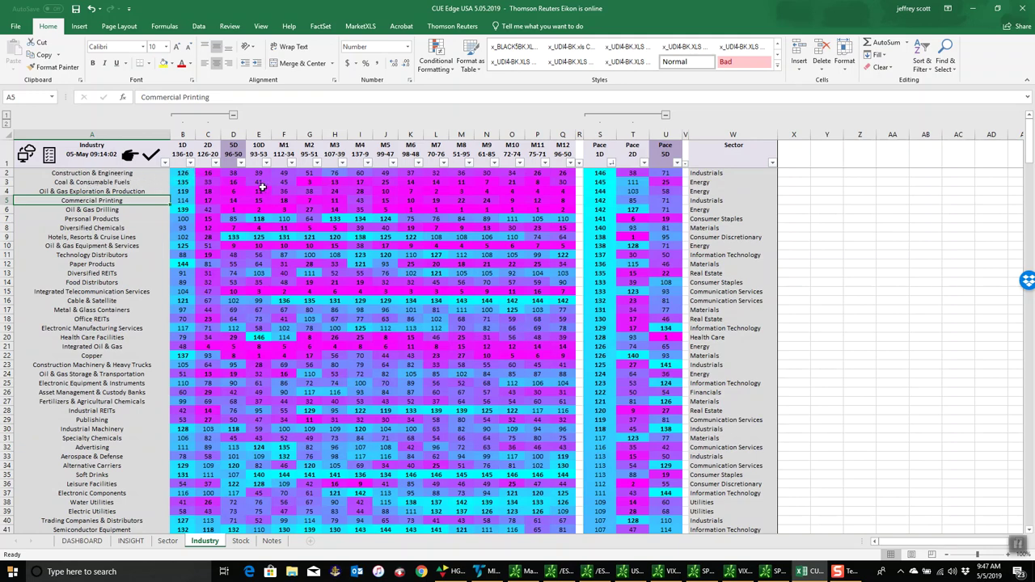
Compare the Oil & Gas Drilling row with the Oil & Gas Exploration & Production row.
left_click(108, 210)
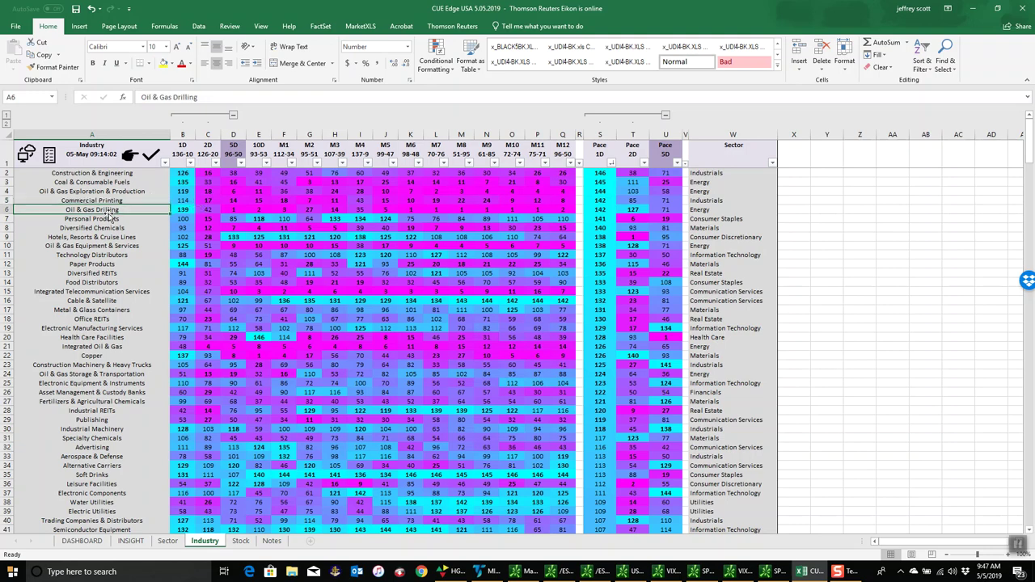
left_click(111, 191)
left_click(111, 210)
left_click(114, 191)
left_click(118, 211)
Reset the Industry sheet to its original order and close the workbook without saving the changes.
left_click(25, 154)
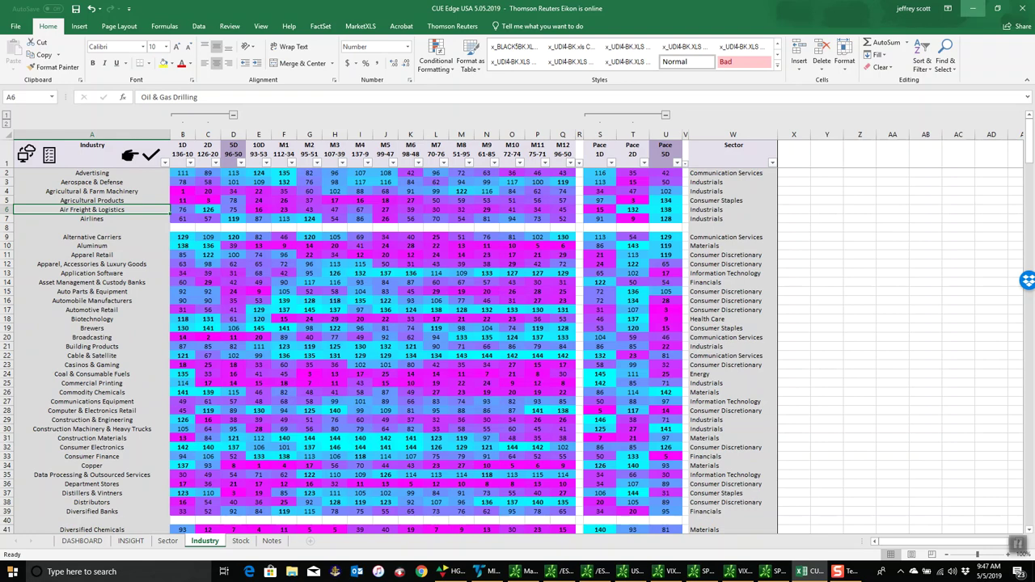
left_click(1025, 10)
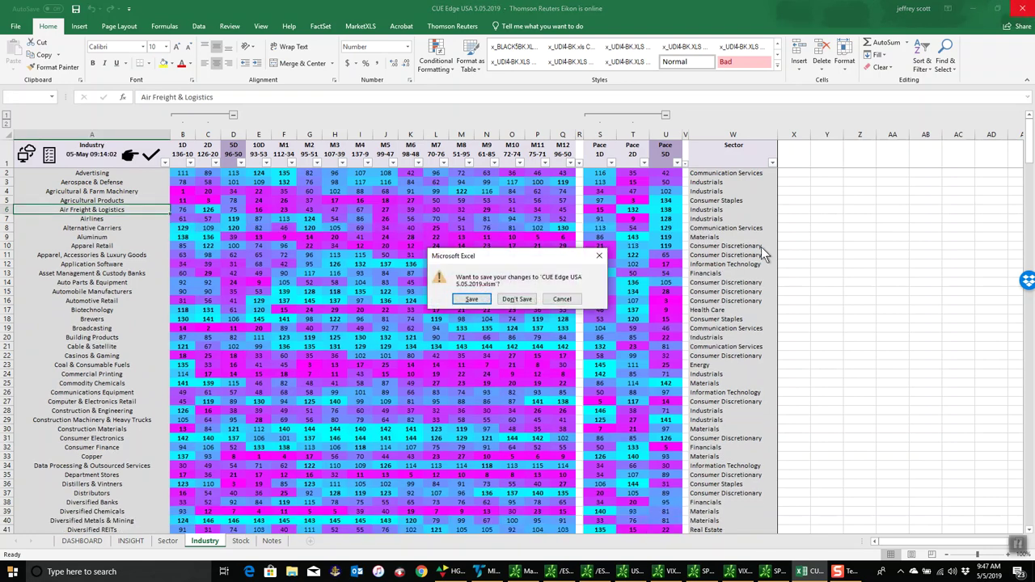
left_click(516, 299)
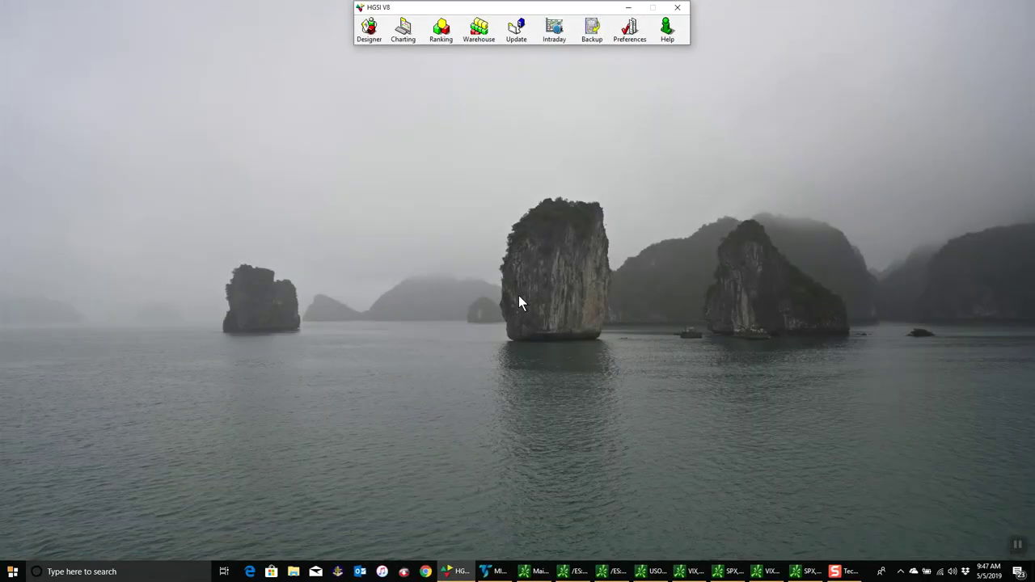
Switch to TradeStation and open the ADV SCREENER 5.05.2019 workspace.
left_click(494, 572)
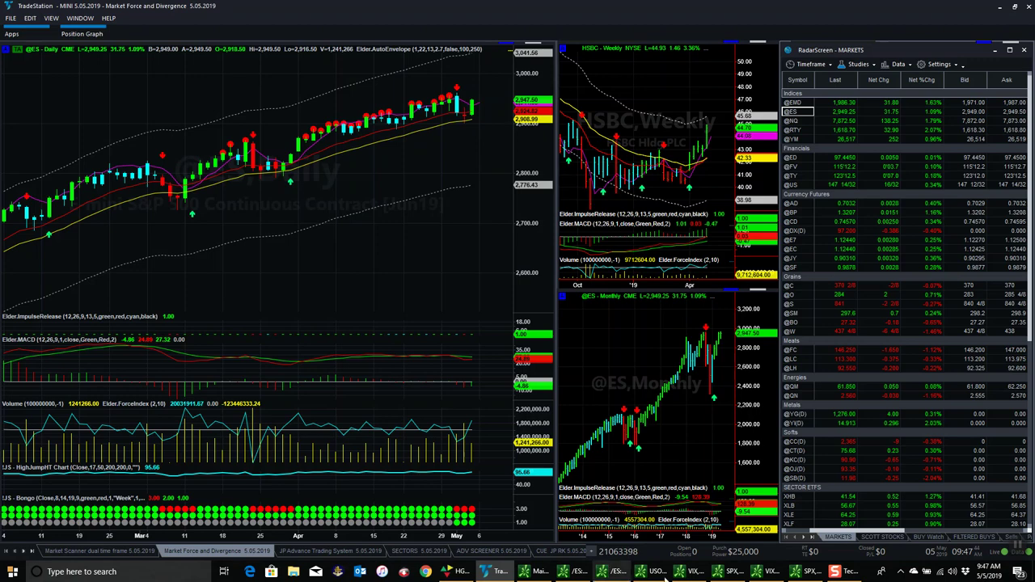
mouse_move(768, 574)
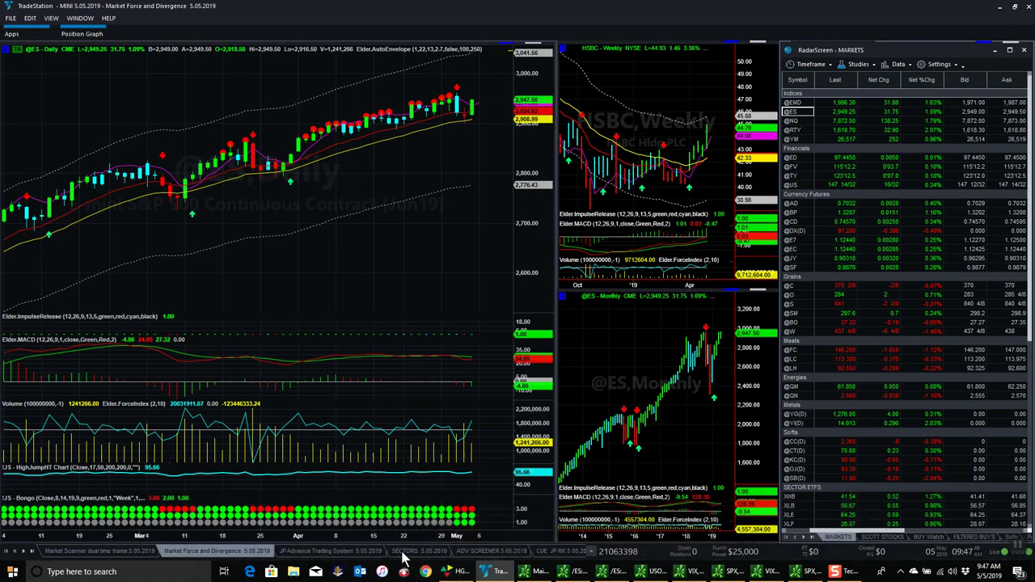
left_click(490, 550)
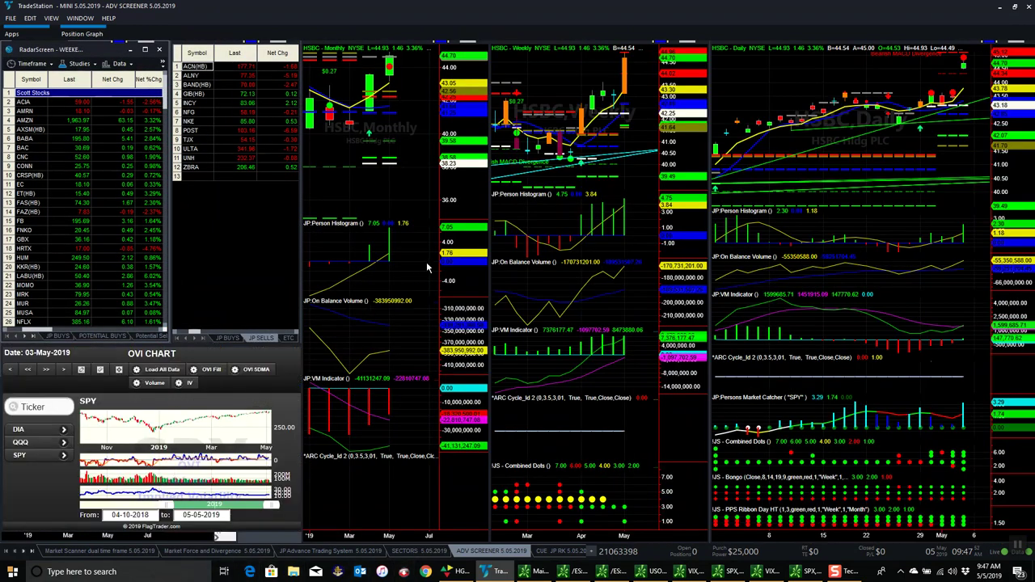
left_click(285, 336)
left_click(191, 94)
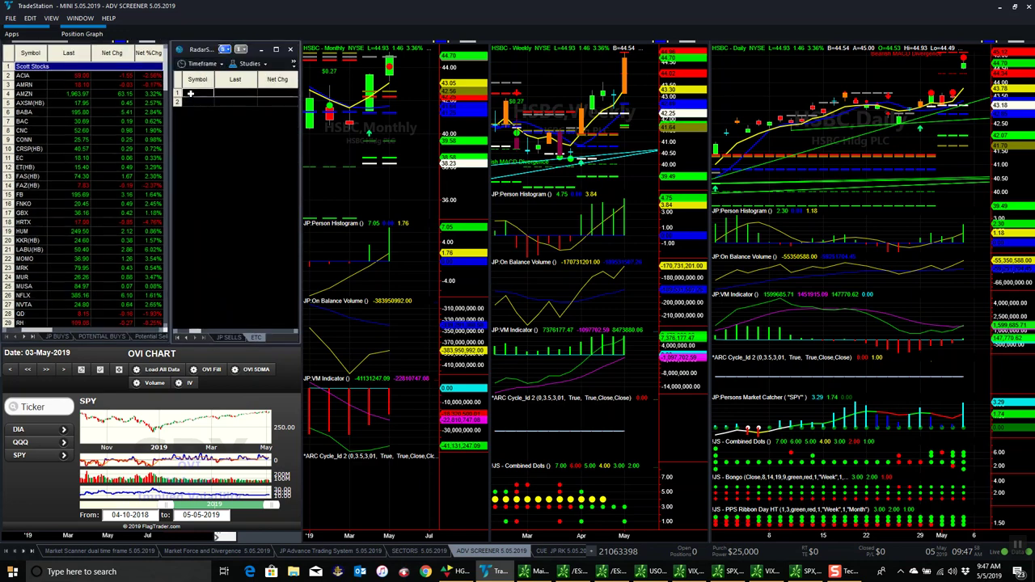
type("@es")
key("Return")
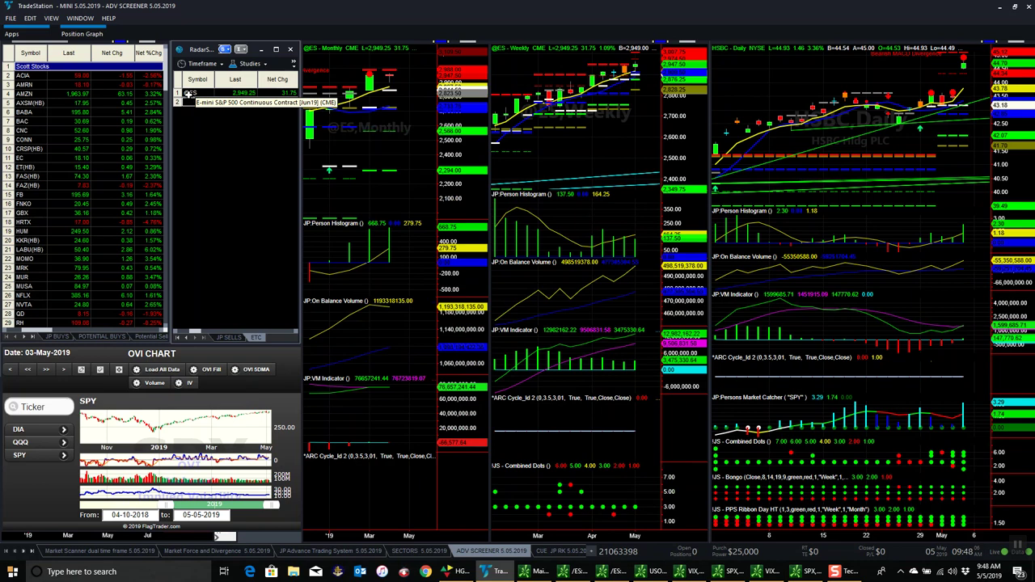
double_click(188, 94)
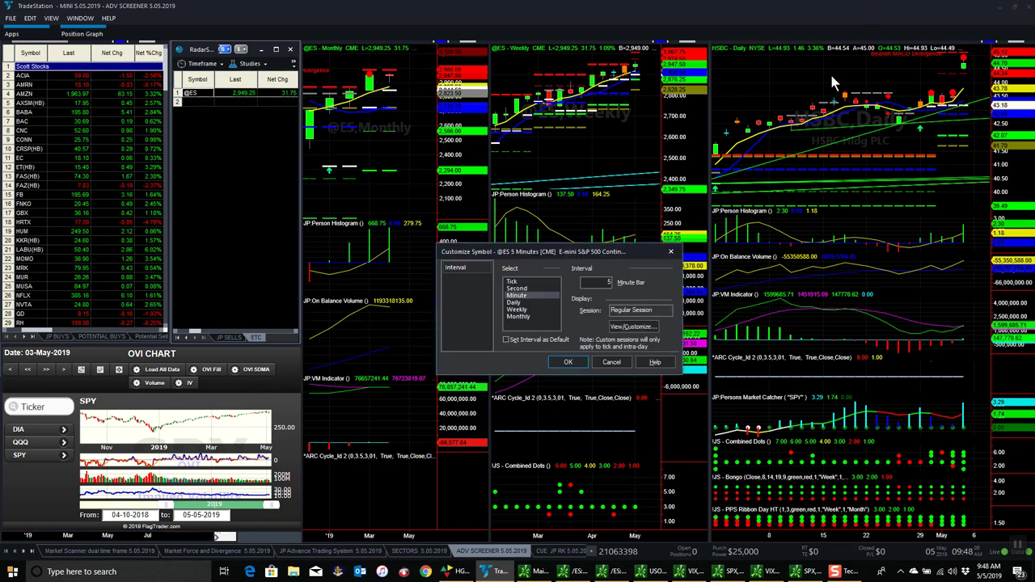
left_click(568, 362)
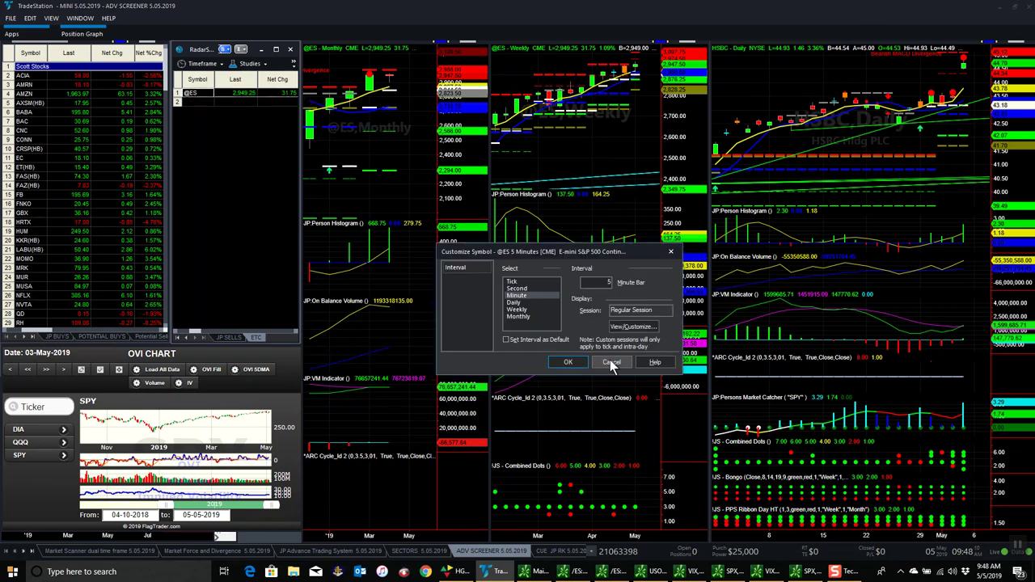
left_click(770, 86)
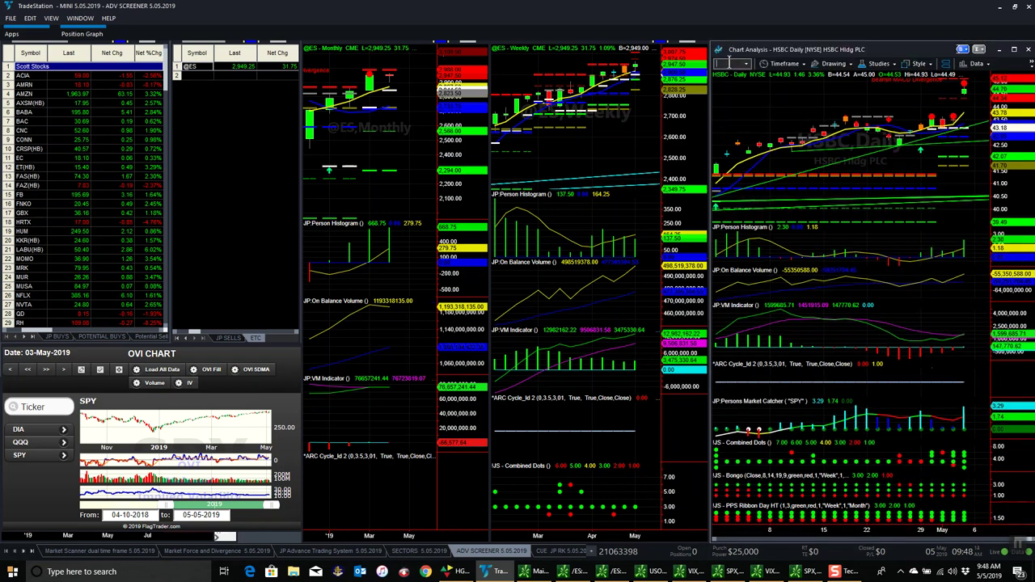
left_click(729, 63)
type("@ES")
key("Return")
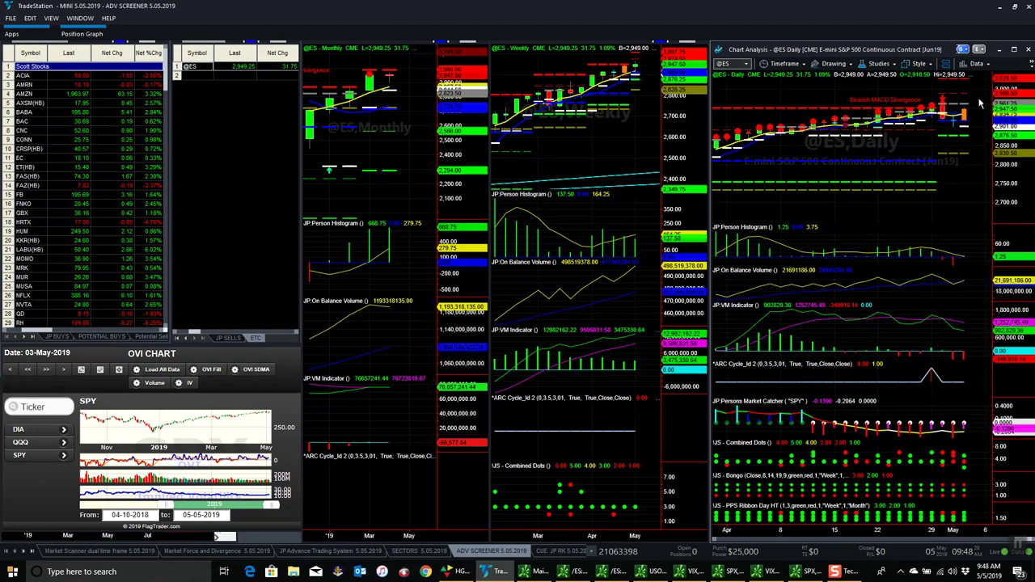
left_click(198, 552)
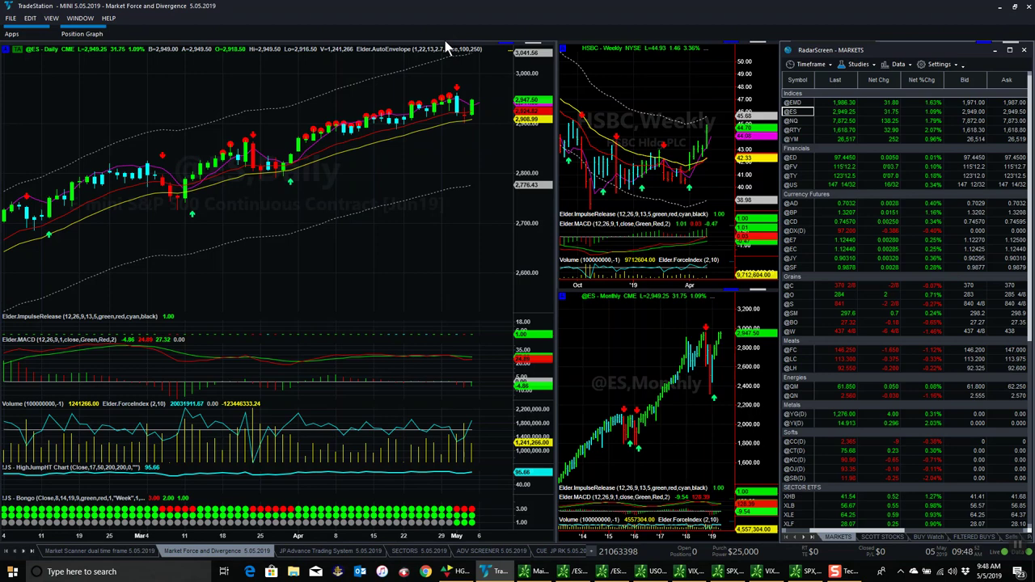
left_click(795, 120)
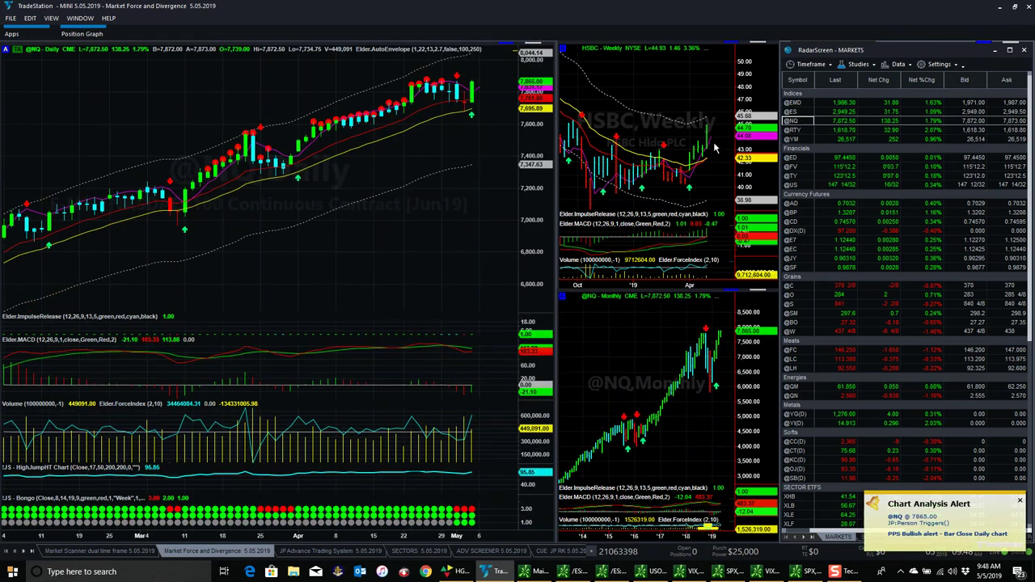
key("Down")
key("Down")
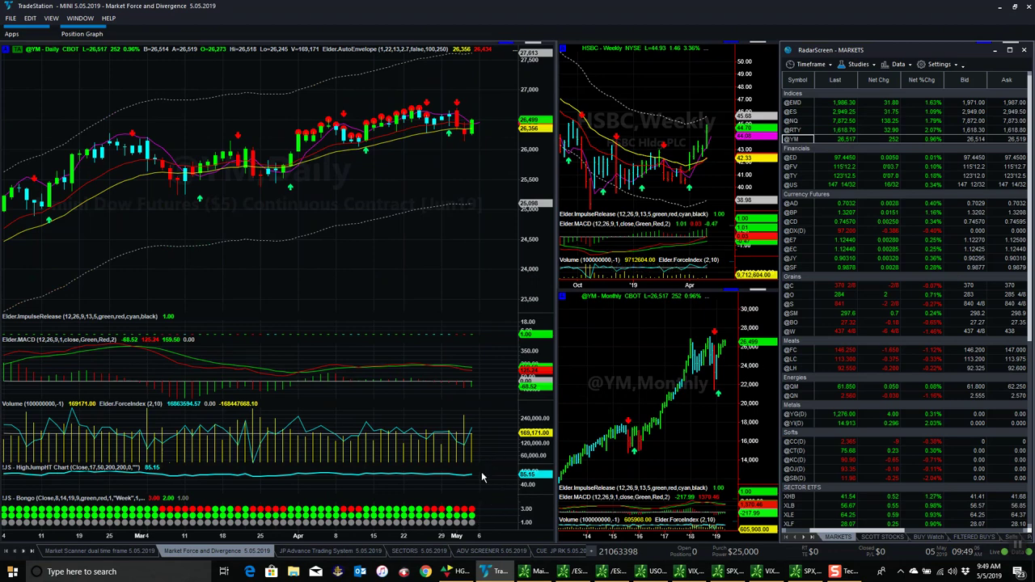
key("Home")
key("Down")
key("Down")
key("Down")
key("Down")
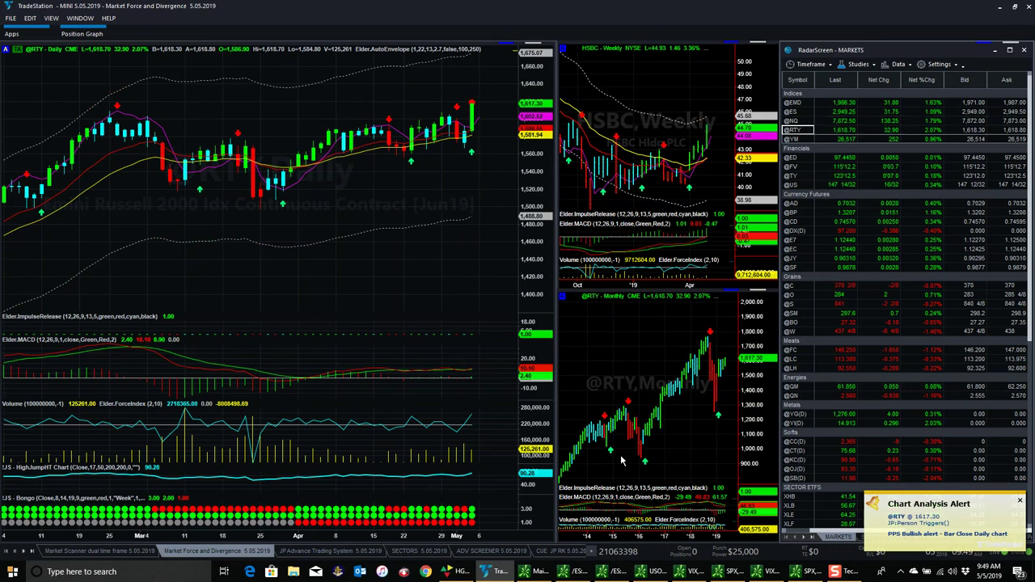
left_click(830, 395)
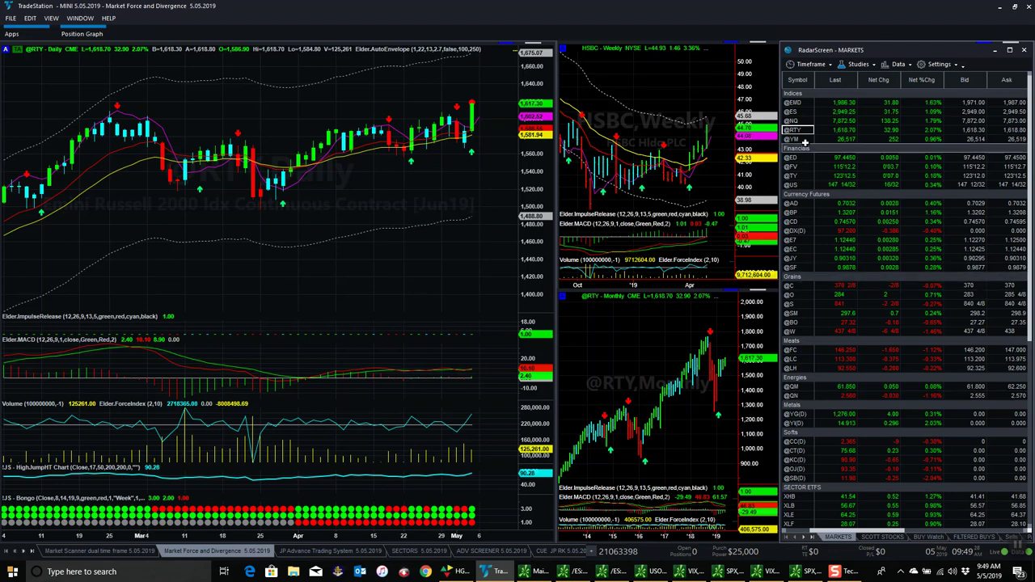
left_click(794, 121)
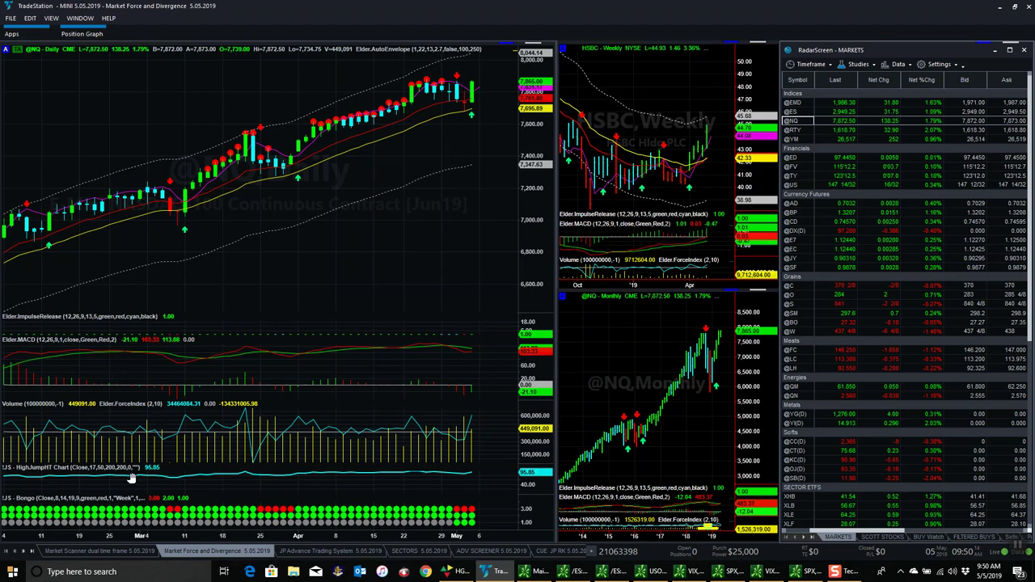
left_click(790, 230)
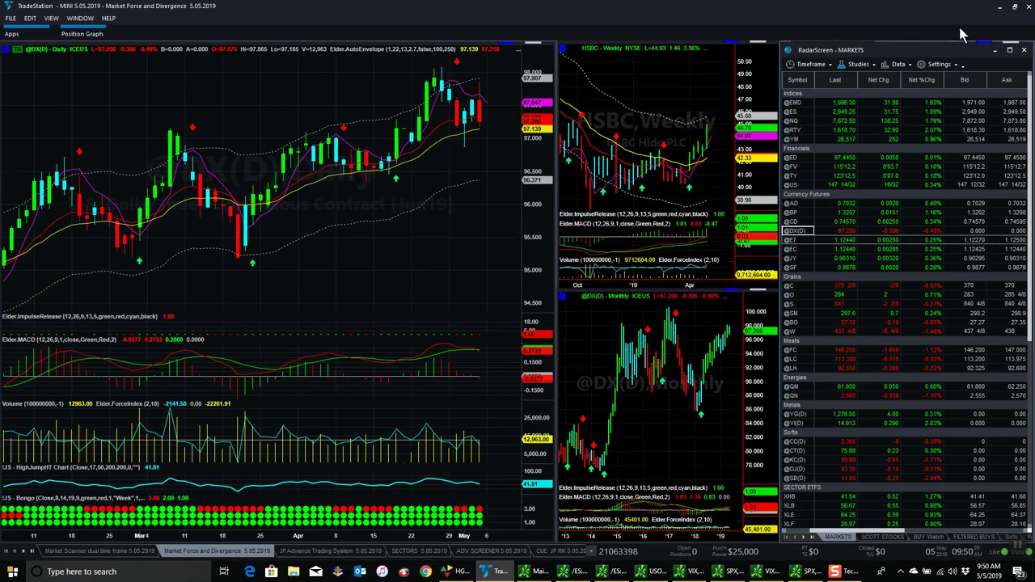
Switch to HGSI and open the 01 MAJOR MARKETS Plus group in the Designer and the Warehouse.
left_click(1000, 8)
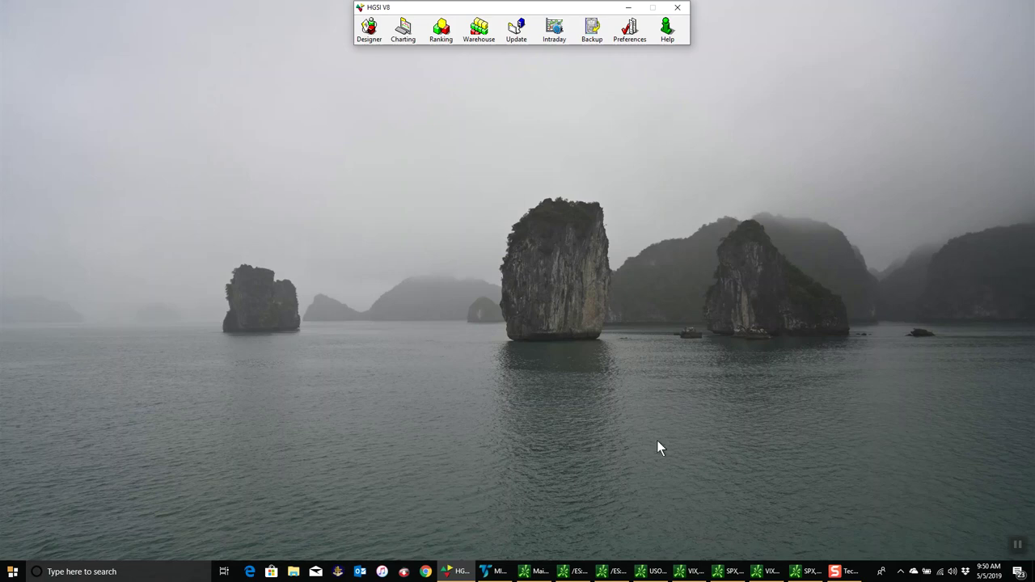
left_click(457, 570)
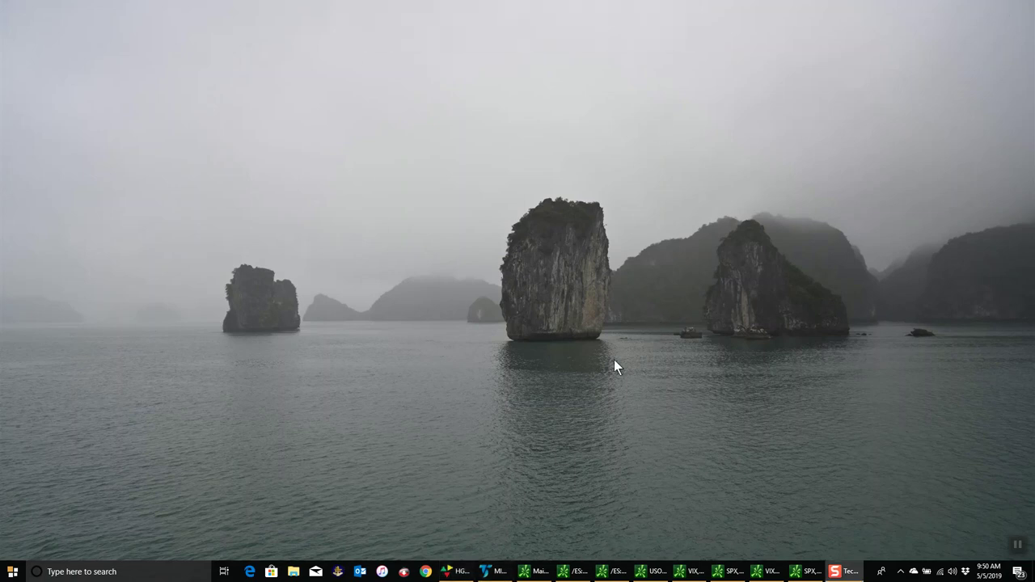
left_click(456, 571)
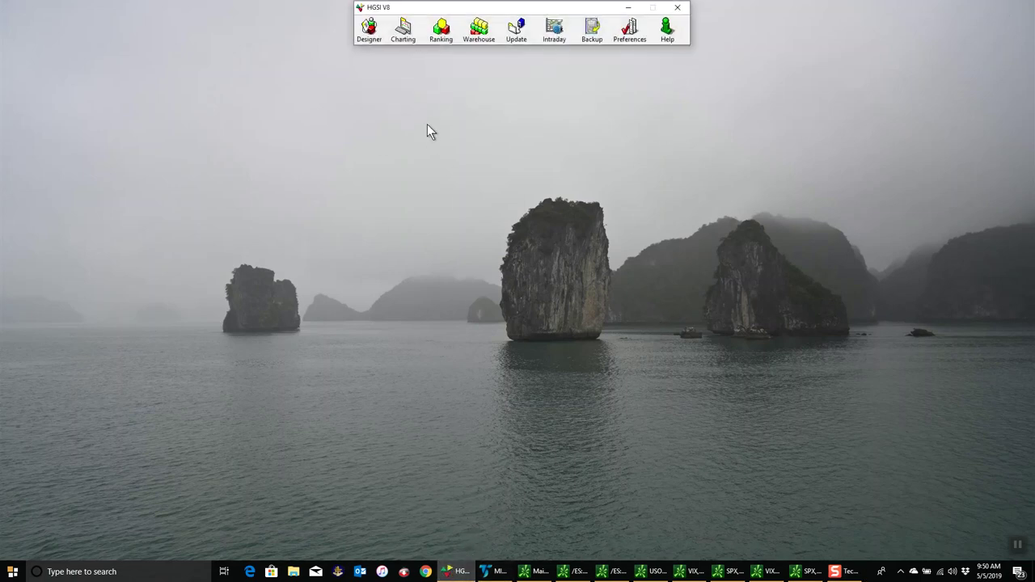
left_click(377, 37)
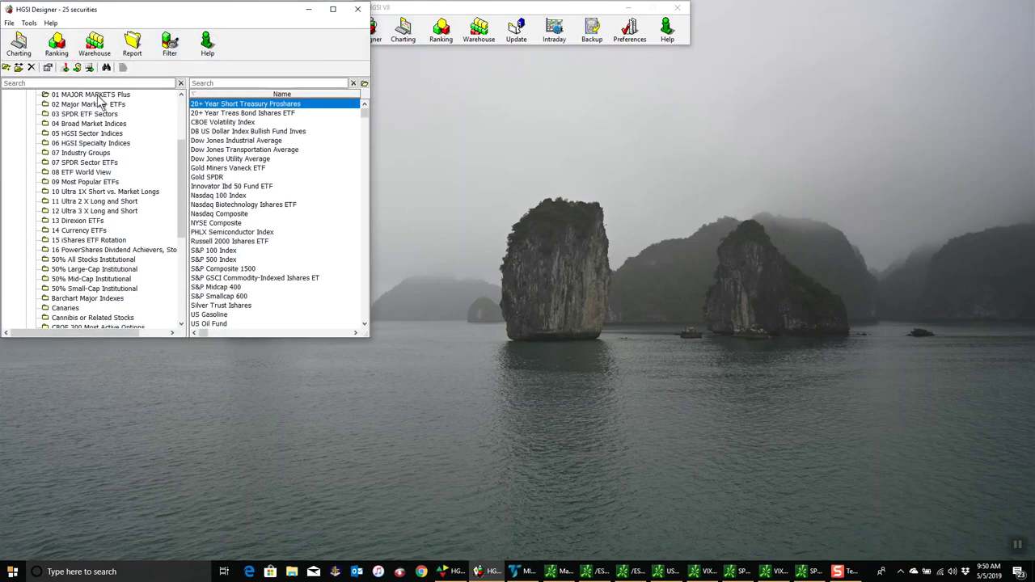
left_click(97, 96)
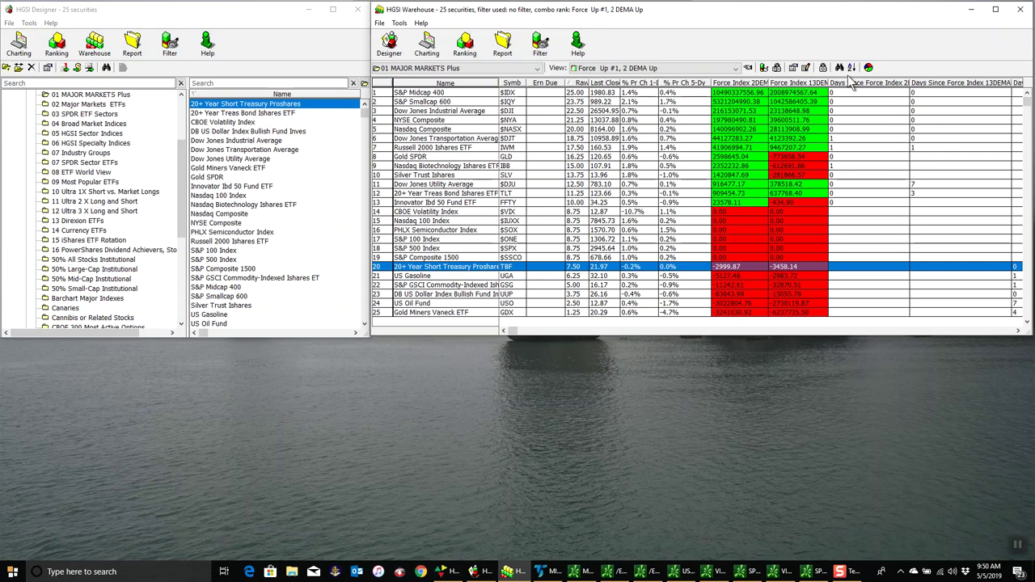
Set the Warehouse view to T 1: Top Down Analysis, Force and Bongo Scorecard.
left_click(735, 68)
scroll(678, 165, "down", 5)
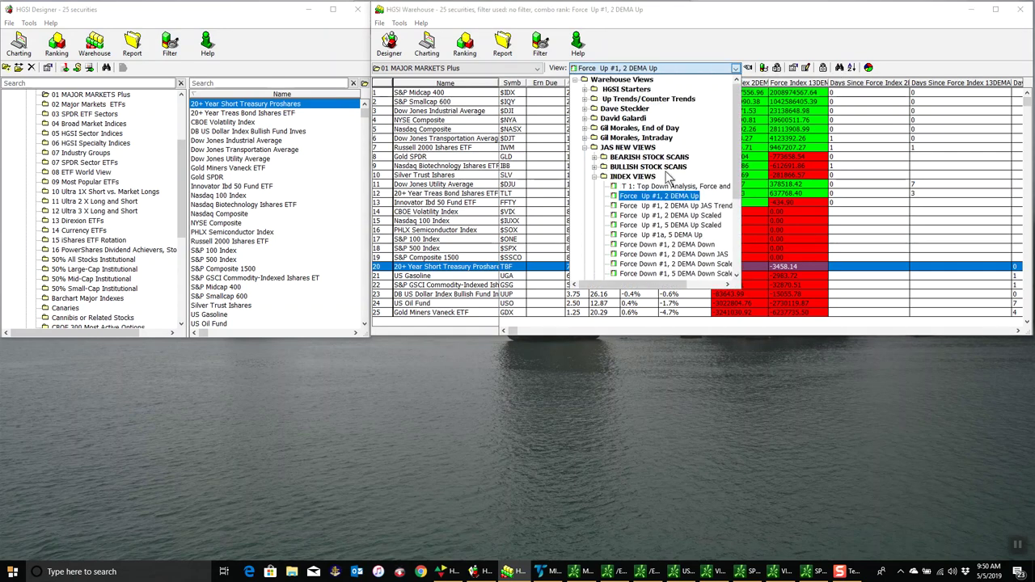
left_click(679, 191)
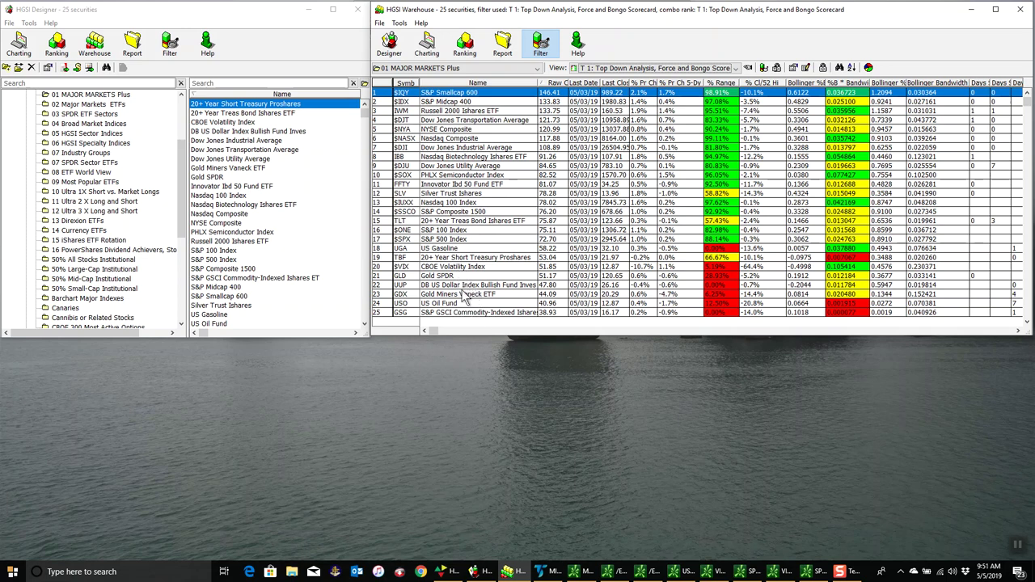
Open the S&P 500 Index chart and extend its visible history back to about December 2017.
double_click(457, 240)
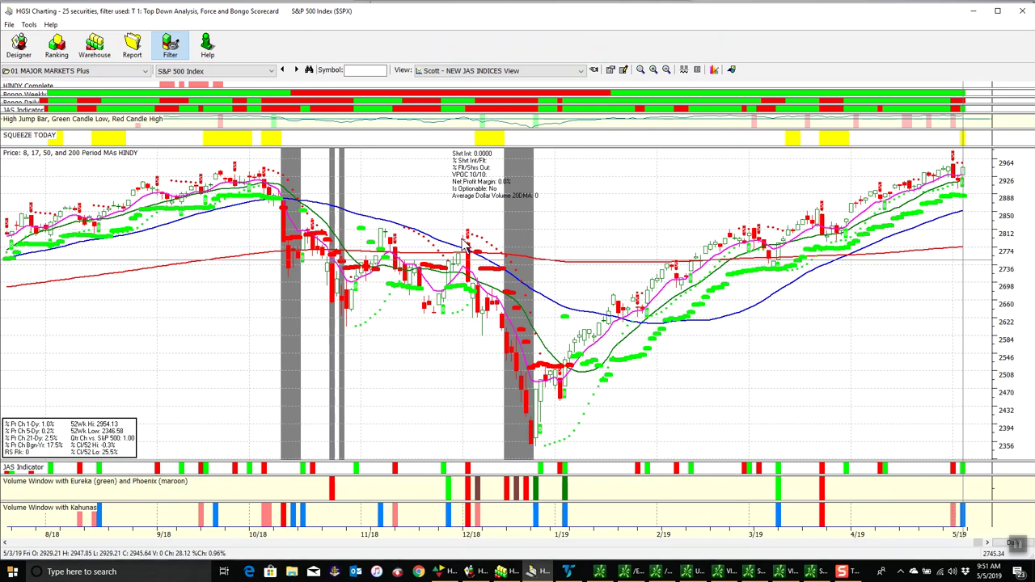
left_click(667, 70)
left_click(667, 70)
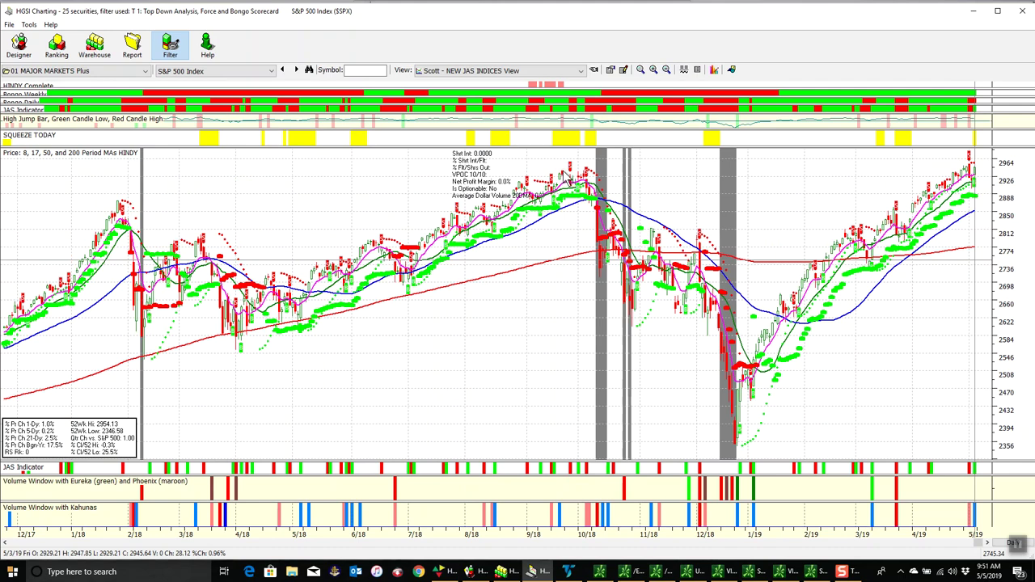
Draw a red, nearly horizontal line from the S&P 500's autumn 2018 highs to the latest price, and delete it.
left_click(731, 70)
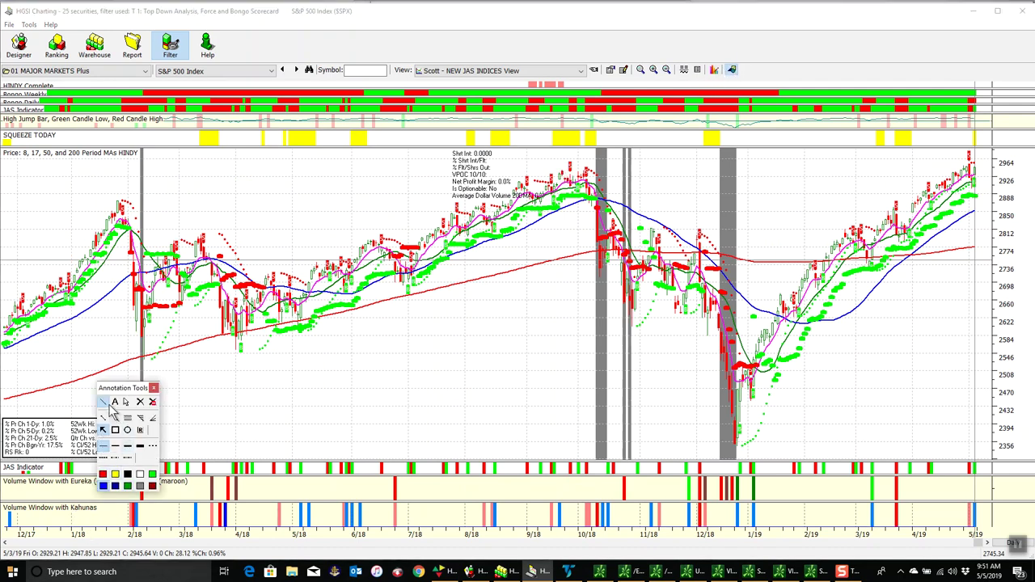
left_click(104, 474)
left_click_drag(569, 169, 669, 169)
mouse_move(735, 192)
left_mouse_down()
mouse_move(970, 170)
mouse_move(999, 178)
left_mouse_up()
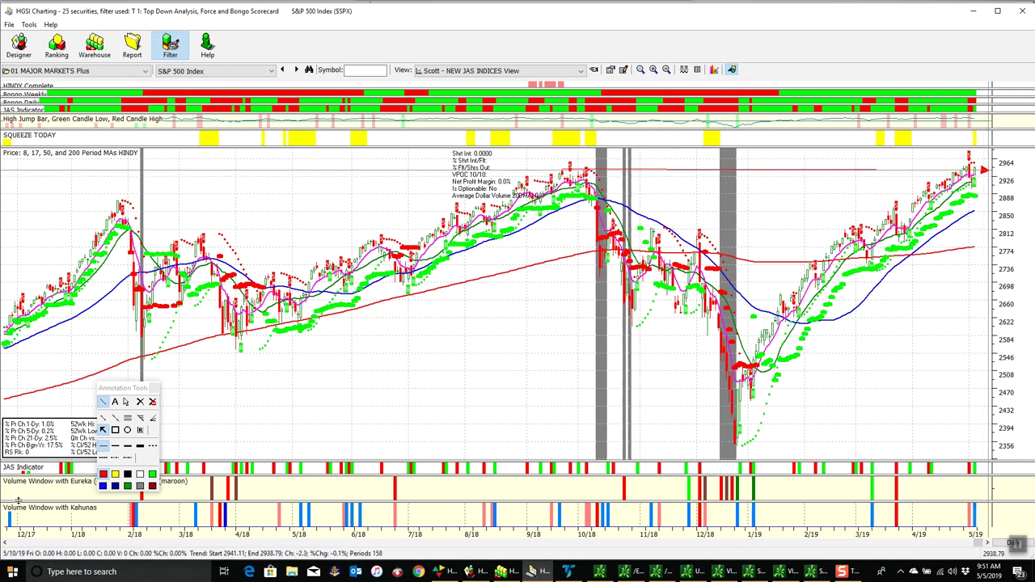
left_click(140, 401)
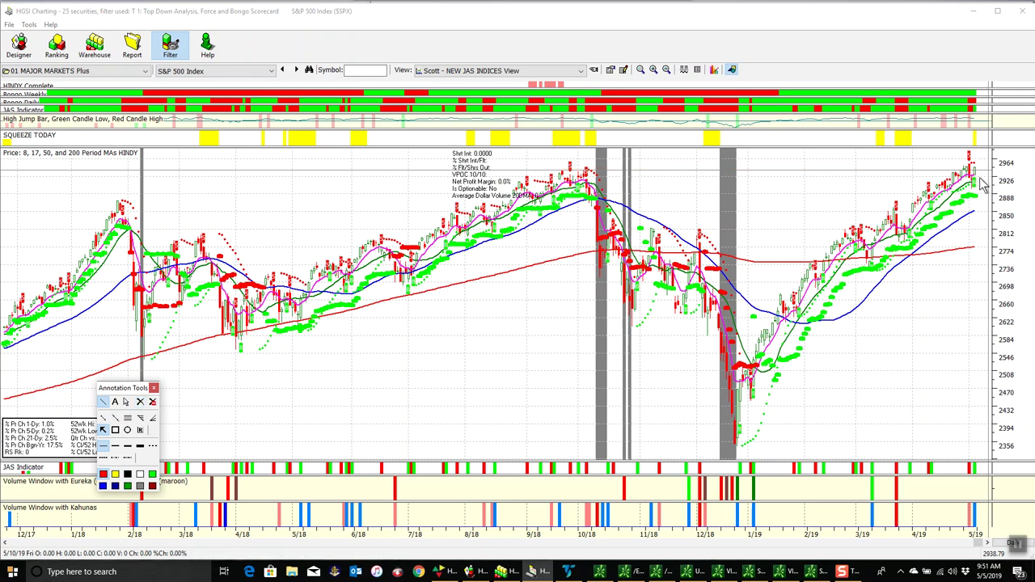
Change the chart view to Jeffrey Scott's 8, 17, 50 and 200 SMA's1 BONGO and HINDY and close the annotation tools.
left_click(513, 71)
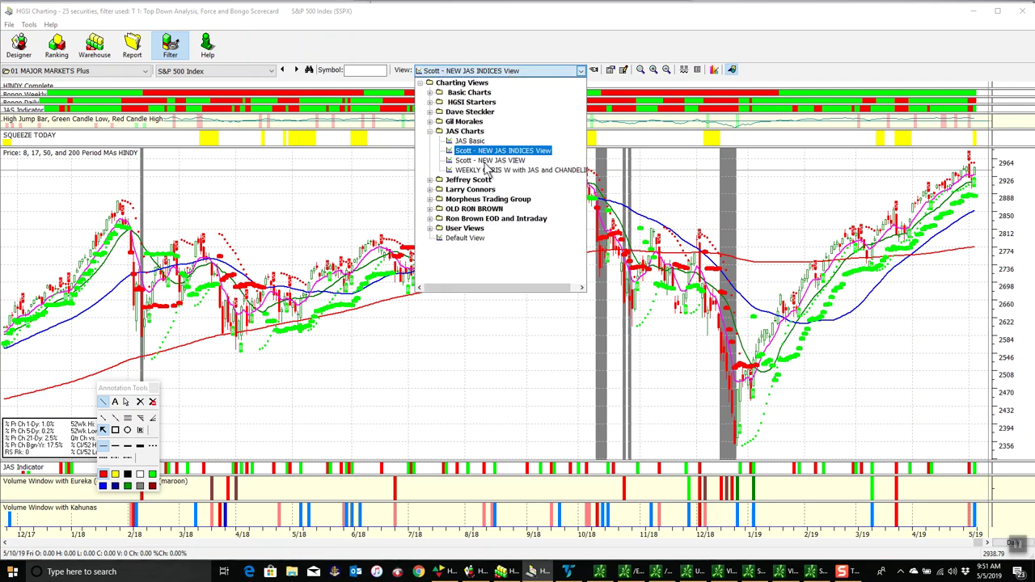
left_click(430, 179)
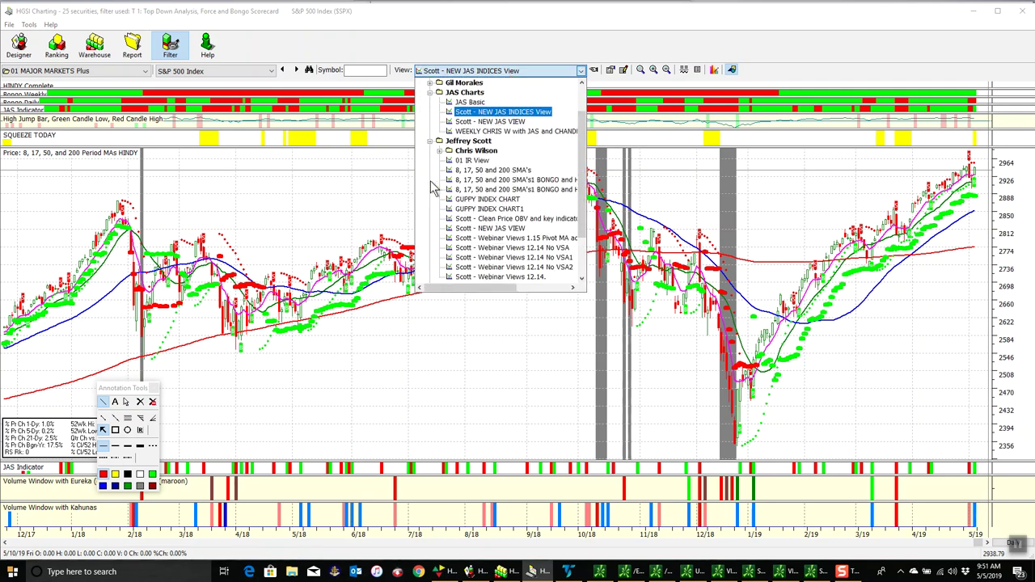
left_click(489, 191)
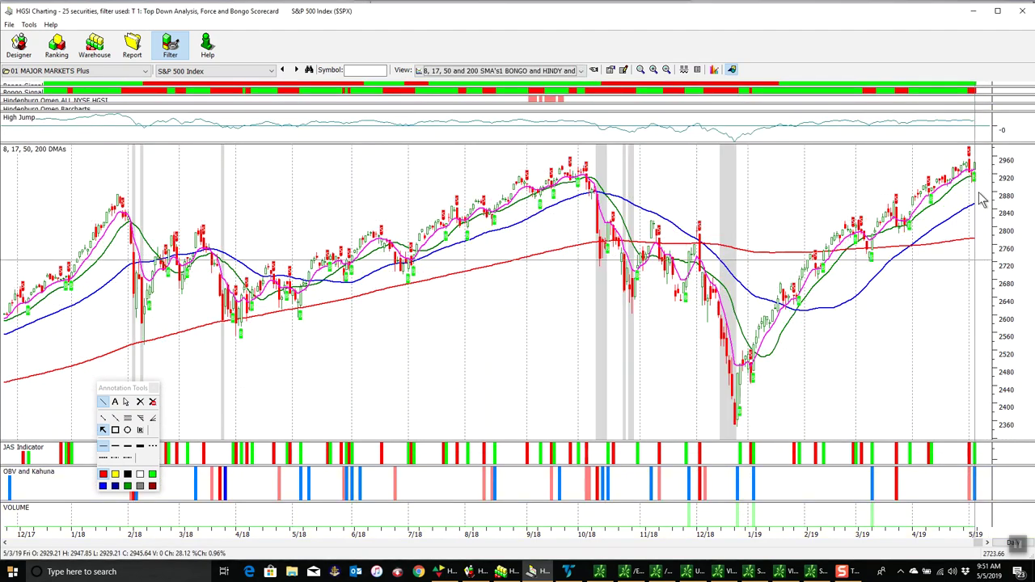
left_click(154, 388)
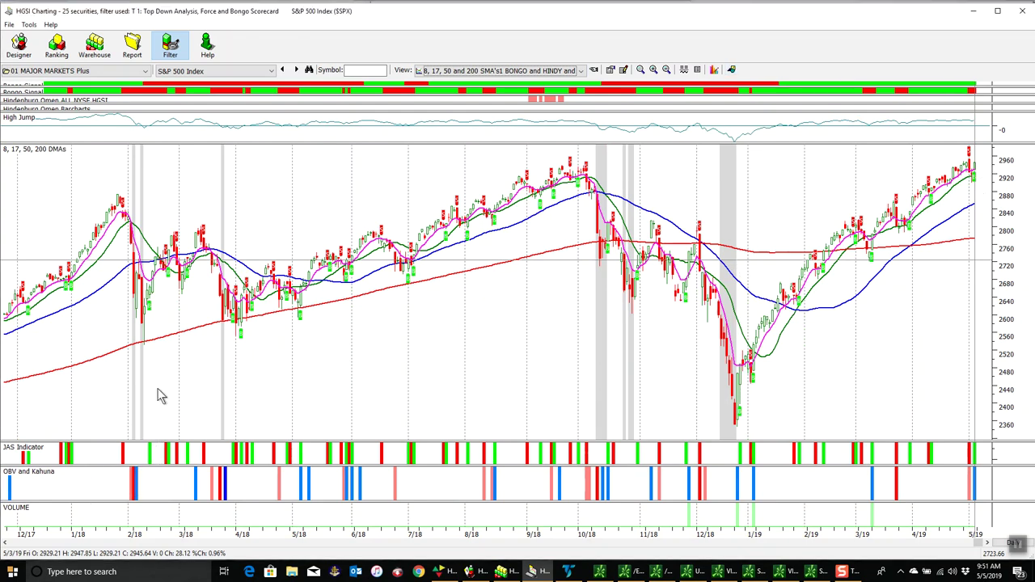
Chart the Dow Jones Industrial Average, the Russell 2000 Ishares ETF and the Nasdaq Composite in turn to review them.
left_click(208, 74)
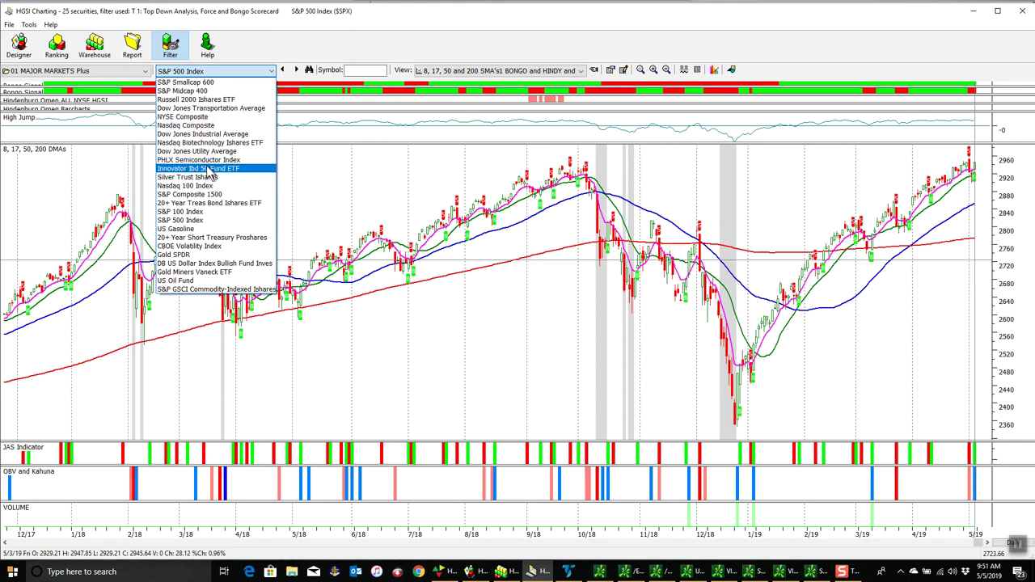
left_click(212, 134)
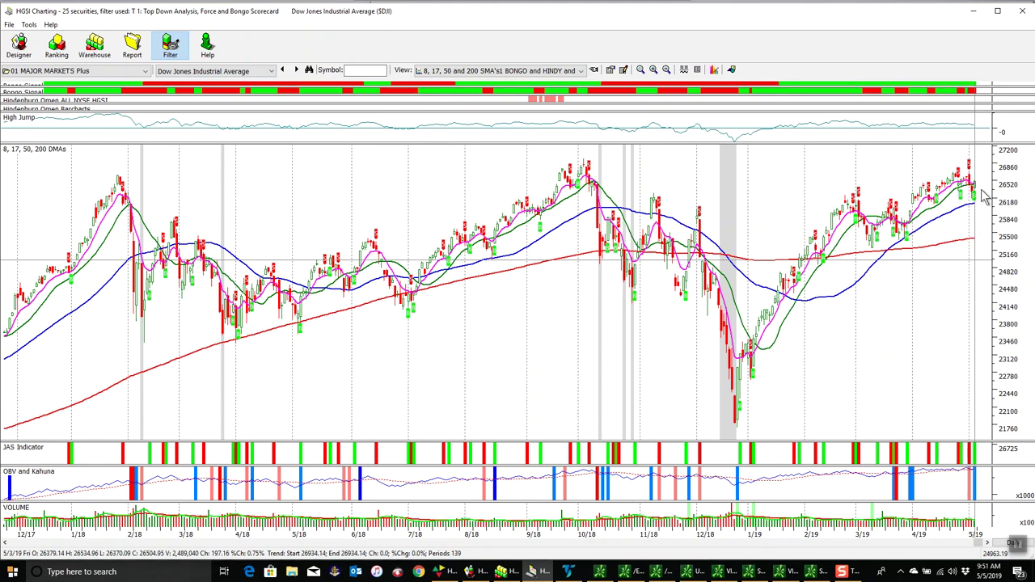
left_click(228, 71)
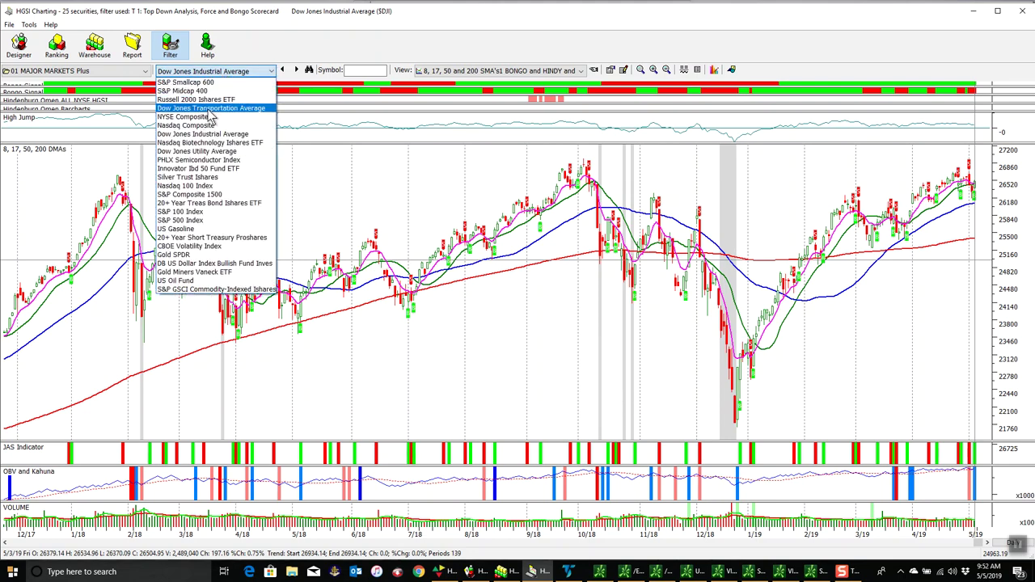
left_click(209, 100)
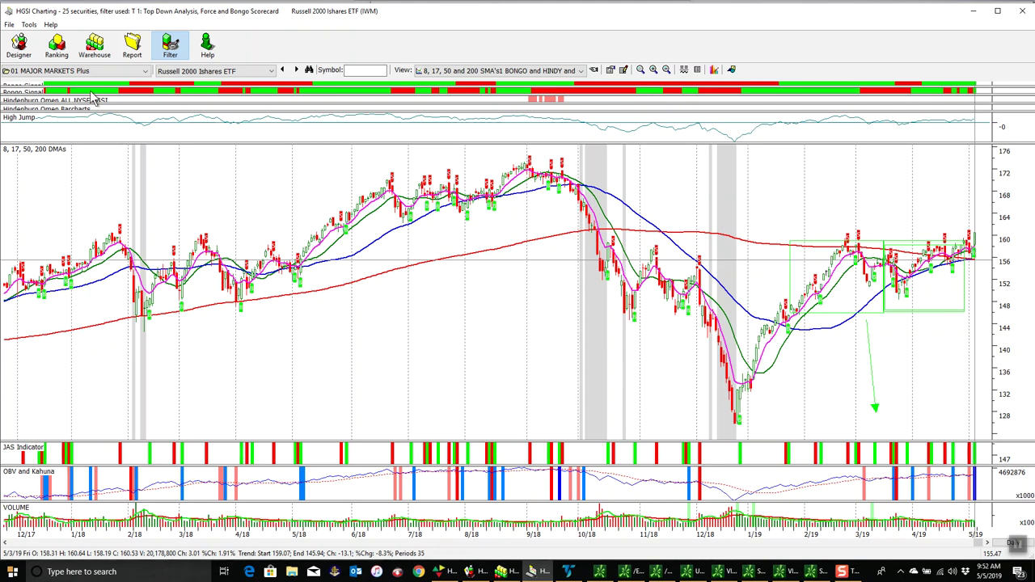
left_click(206, 71)
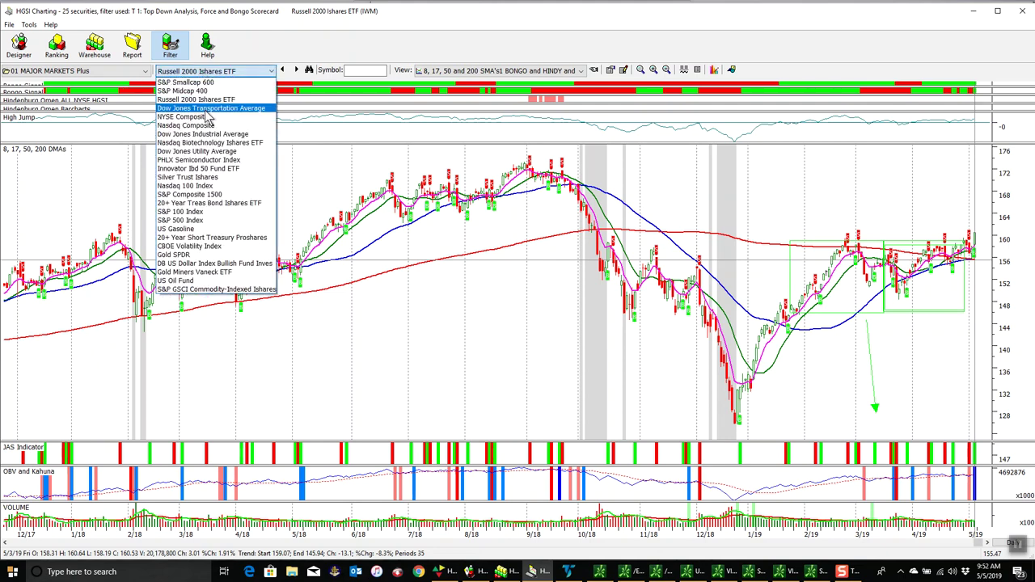
left_click(209, 124)
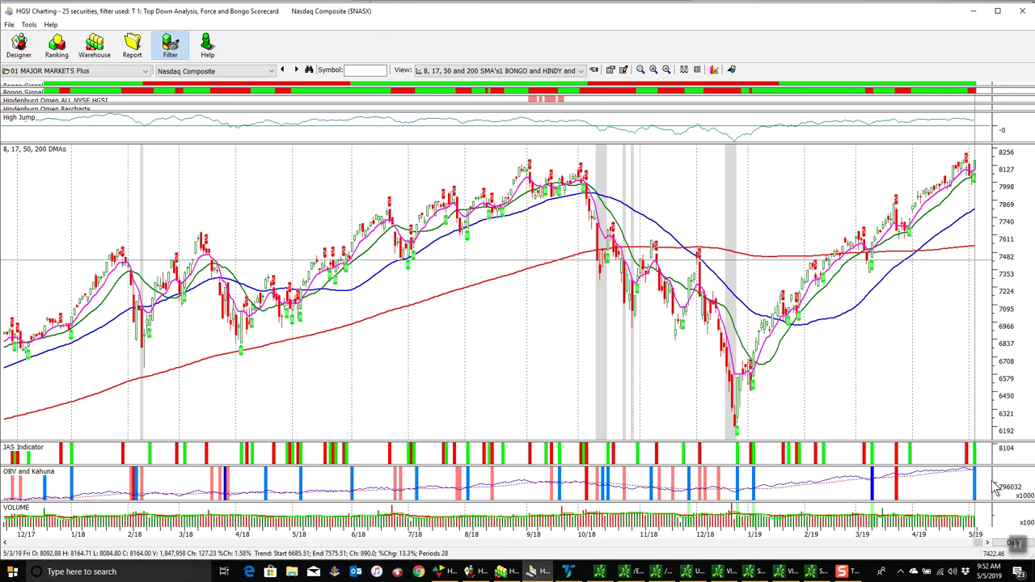
Review the charts of the DB US Dollar Index Bullish Fund and the CBOE Volatility Index.
left_click(202, 71)
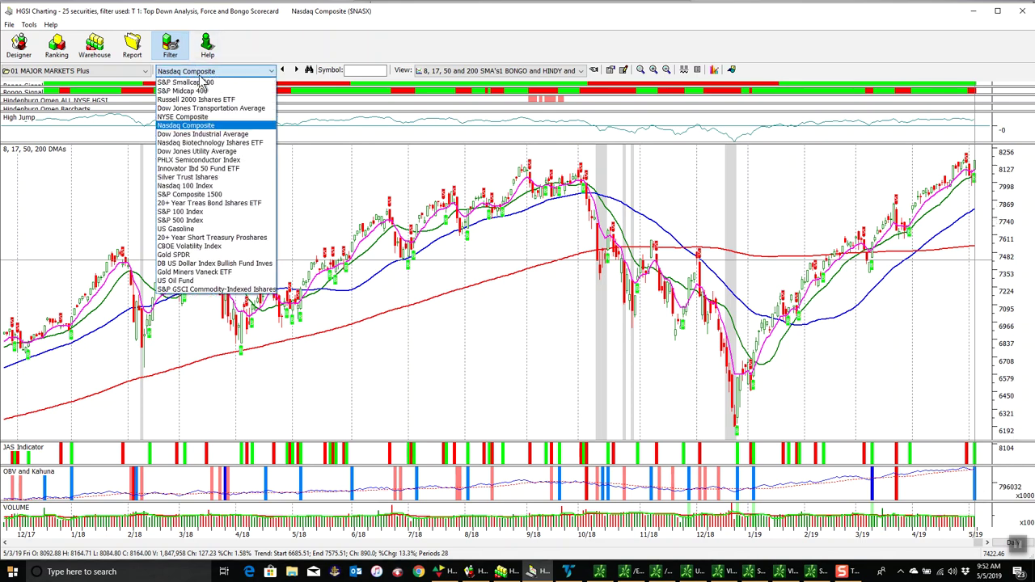
left_click(217, 264)
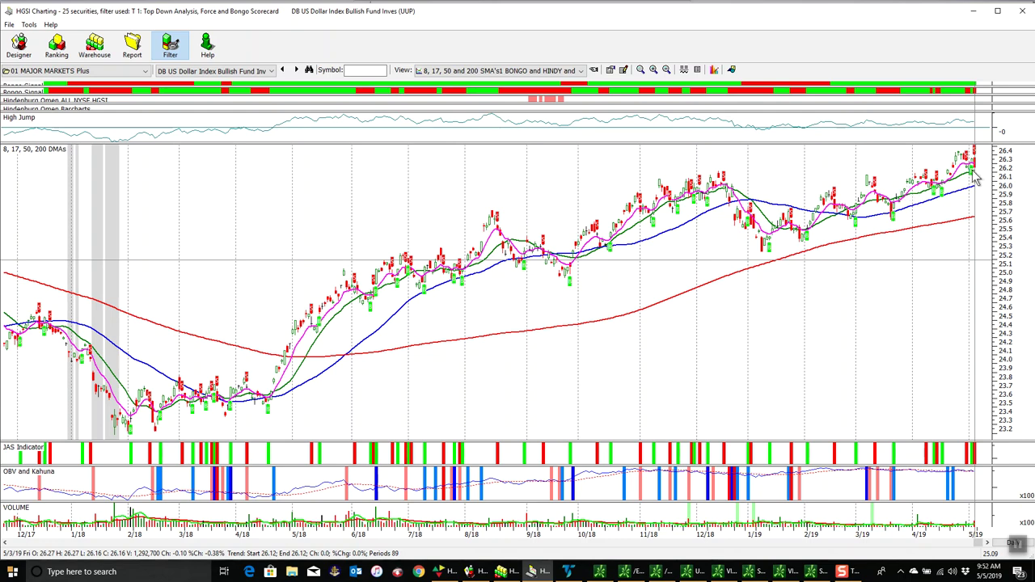
left_click(207, 74)
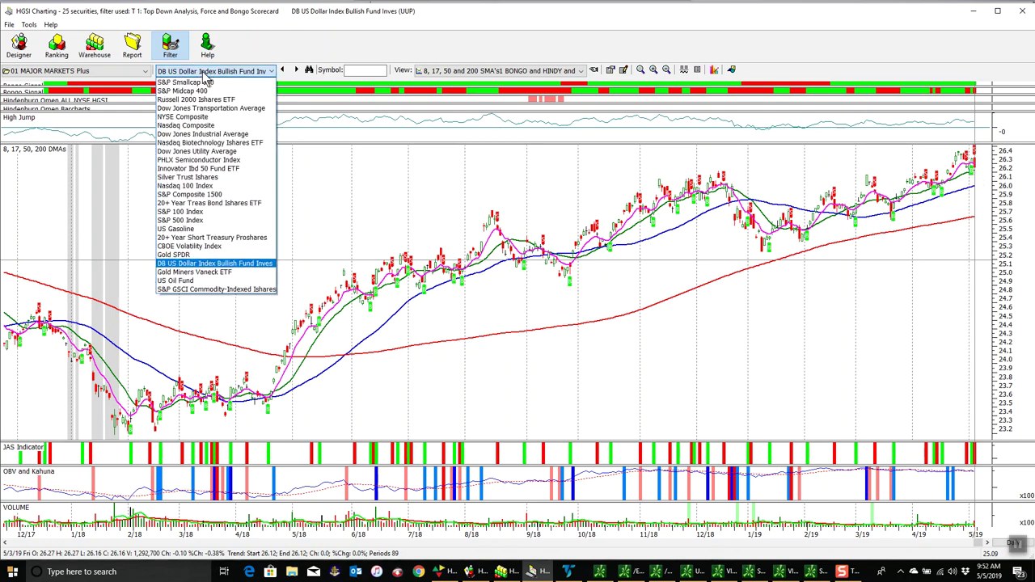
left_click(212, 246)
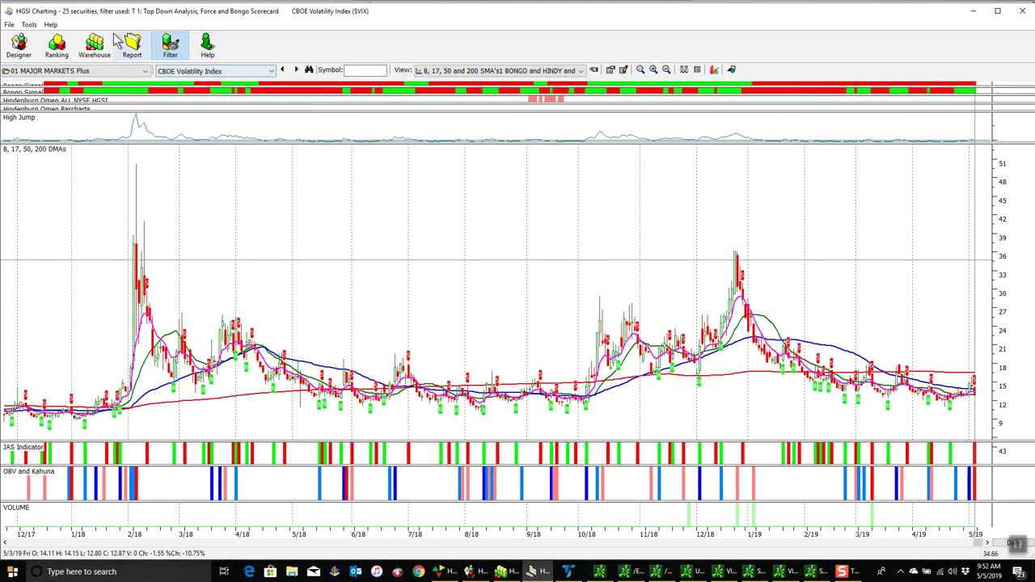
Review the charts of Gold SPDR and Silver Trust Ishares.
left_click(208, 72)
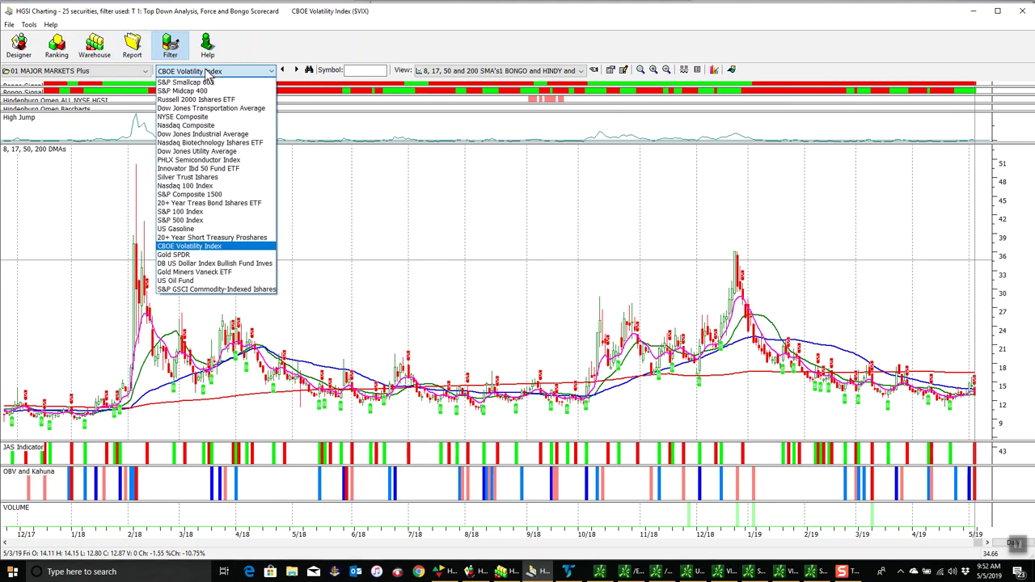
left_click(192, 246)
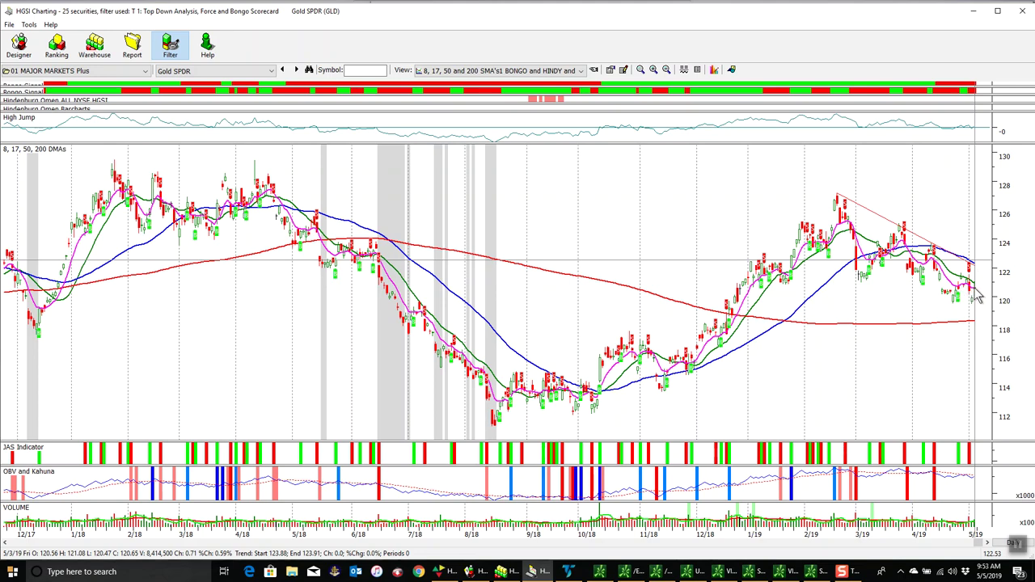
left_click(232, 72)
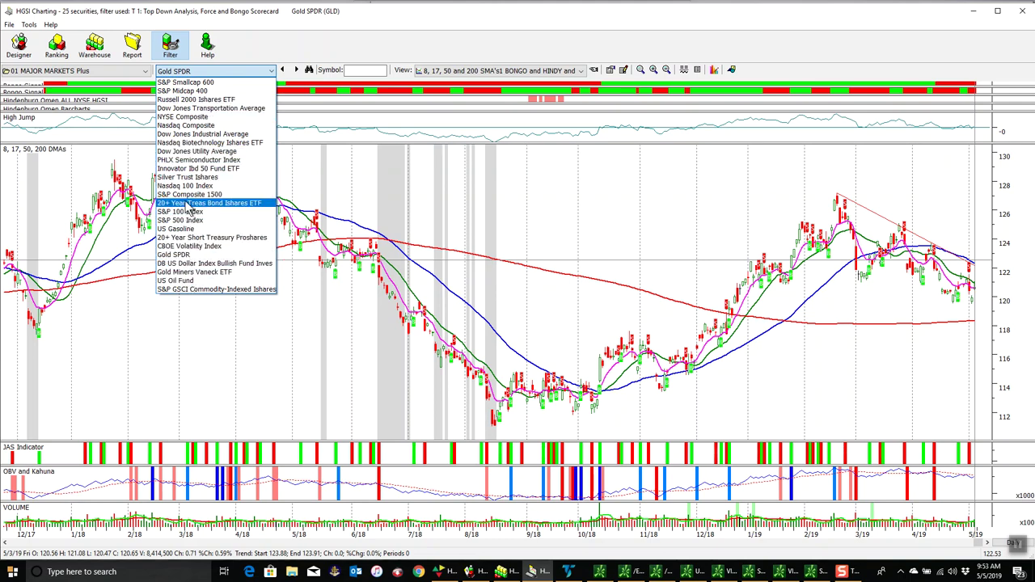
left_click(187, 177)
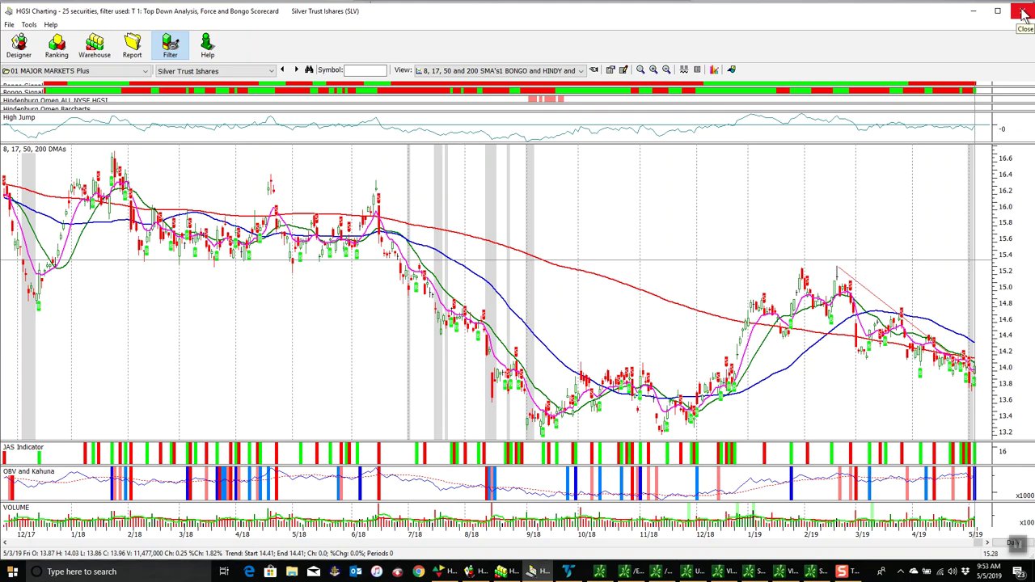
Chart the S&P 500 Index, examine its trend over shorter and longer time ranges, and close the chart.
left_click(195, 72)
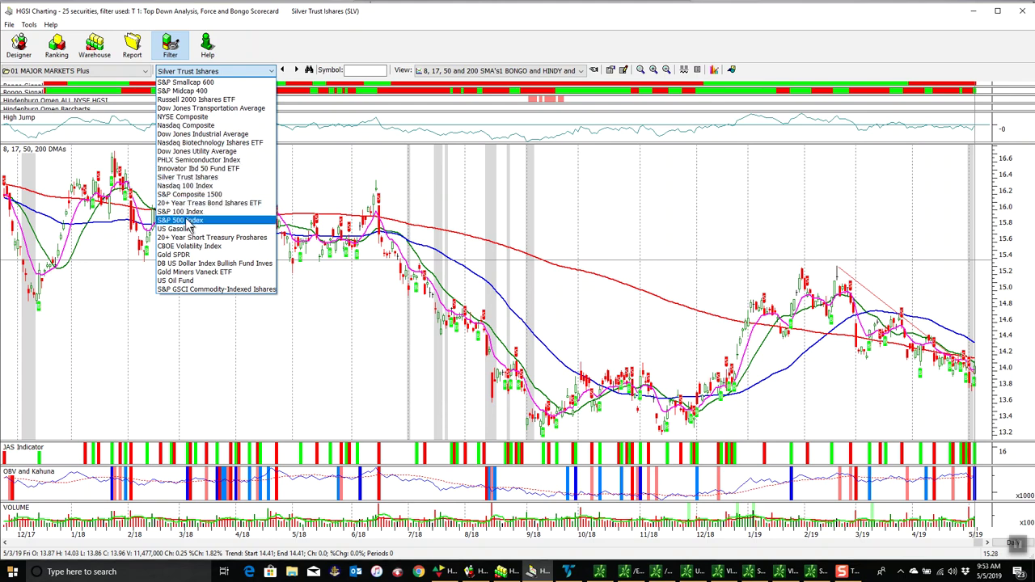
left_click(202, 220)
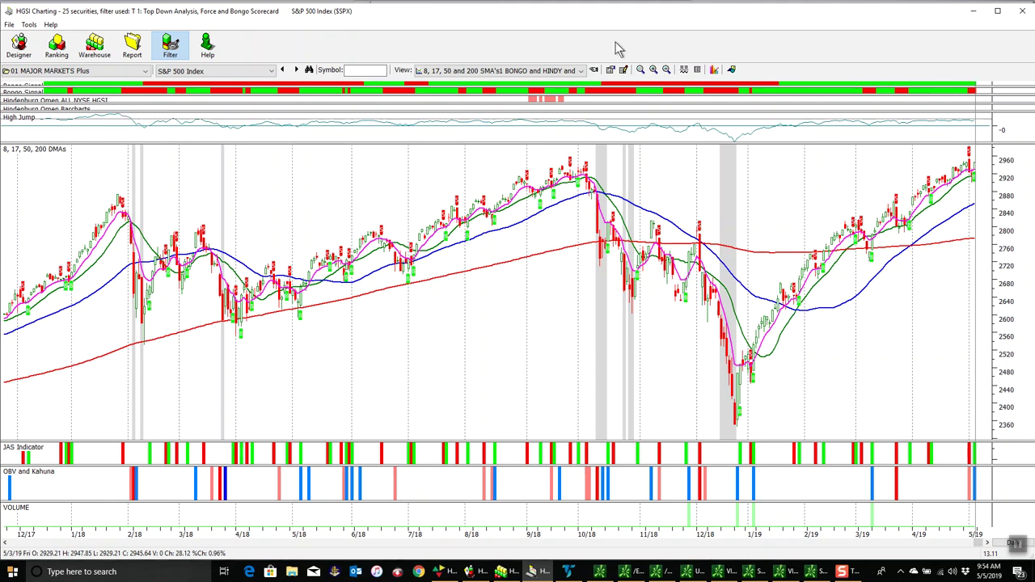
left_click(654, 69)
left_click(653, 70)
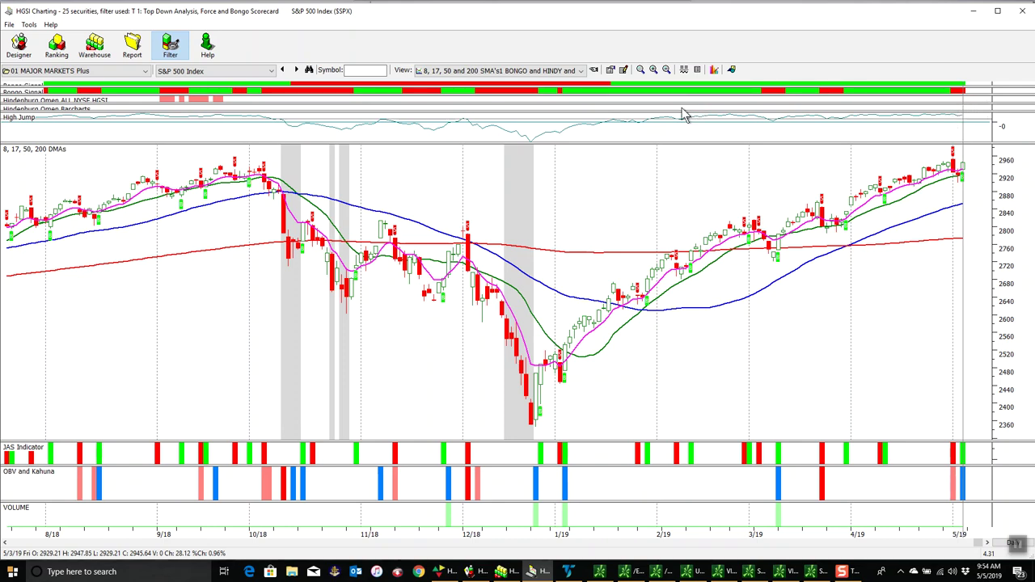
left_click(666, 71)
left_click(667, 70)
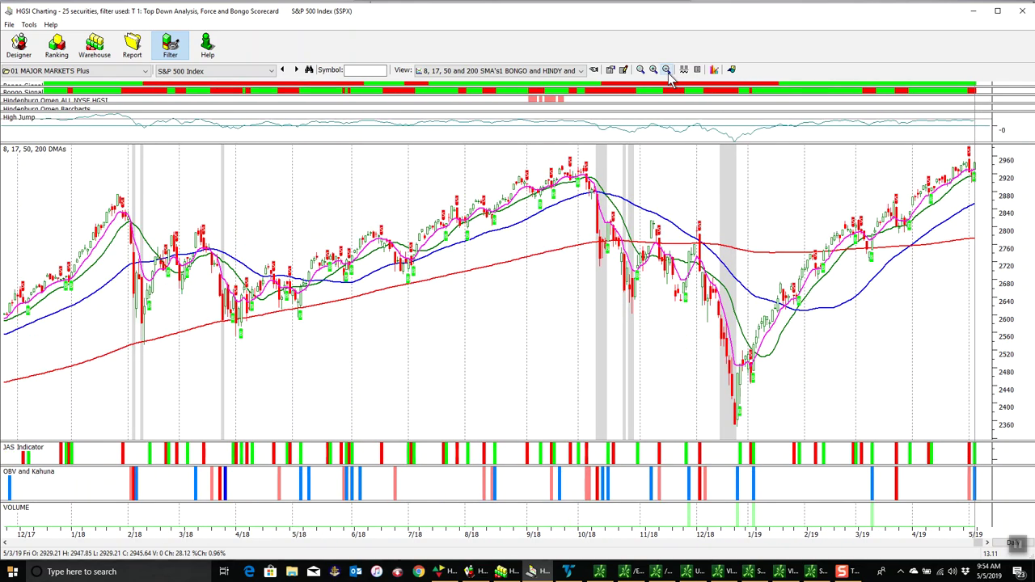
left_click(667, 70)
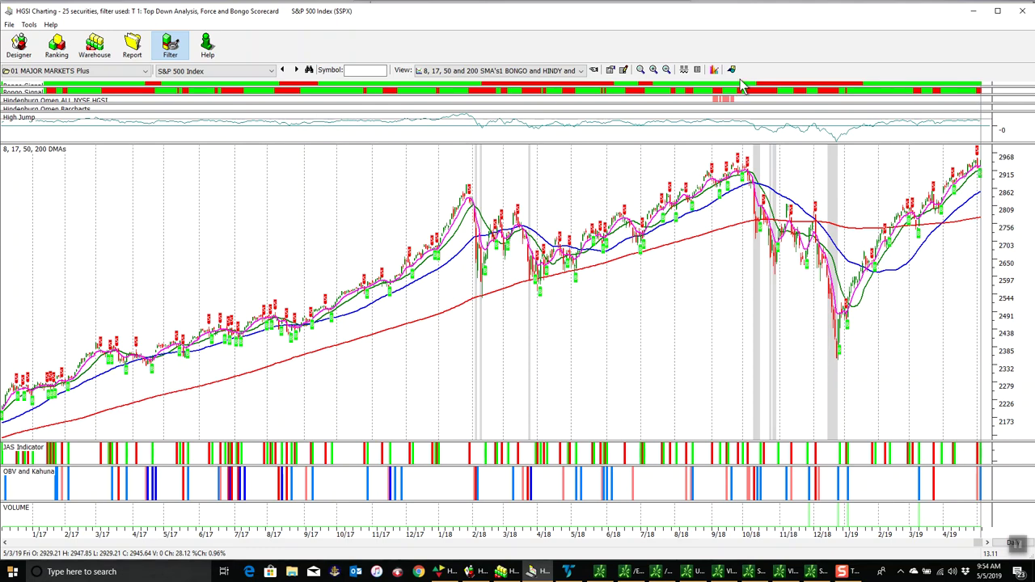
left_click(1022, 10)
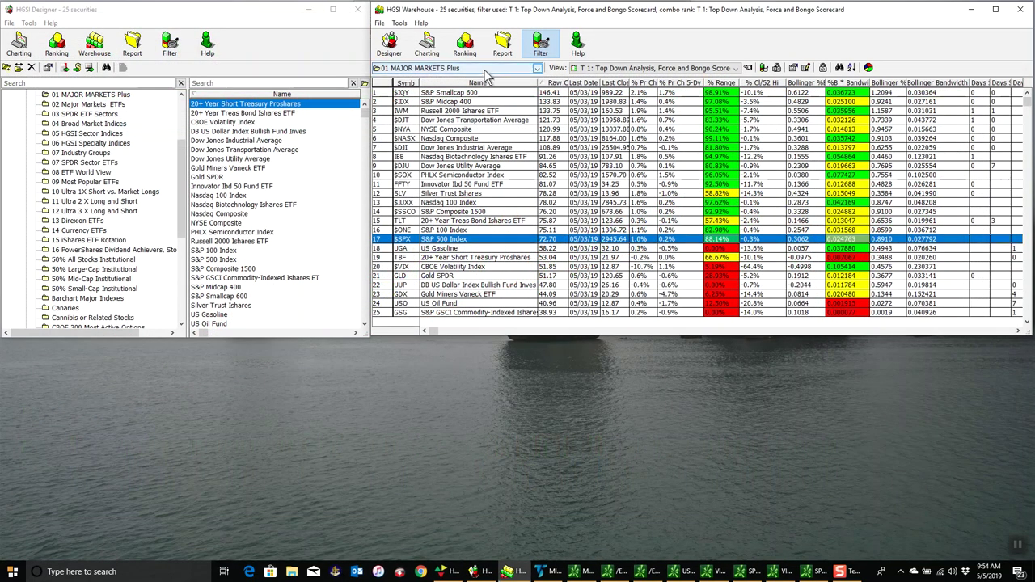
Select the 07 Industry Groups folder and load it into the Warehouse.
left_click(485, 70)
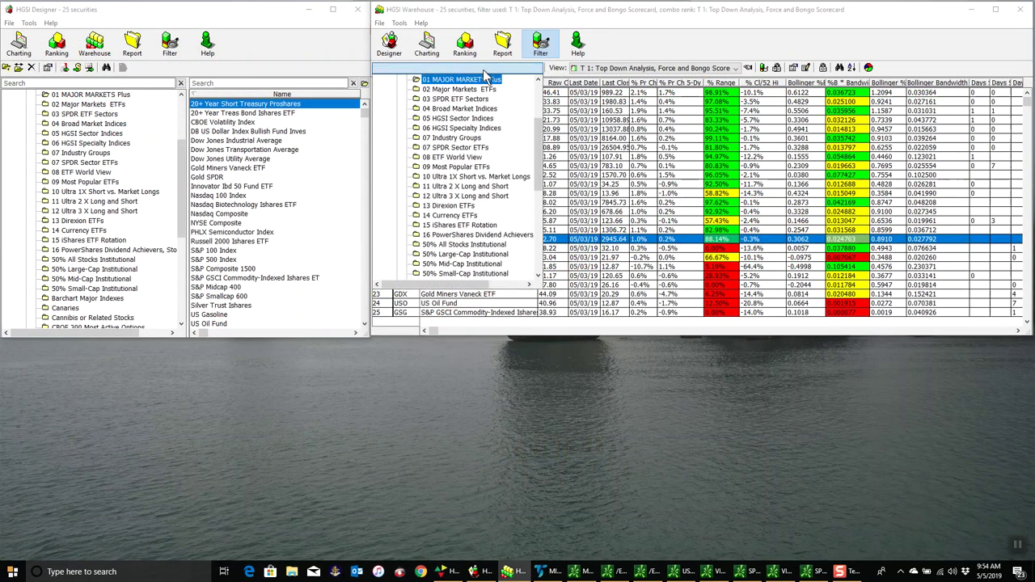
left_click(628, 29)
left_click(79, 152)
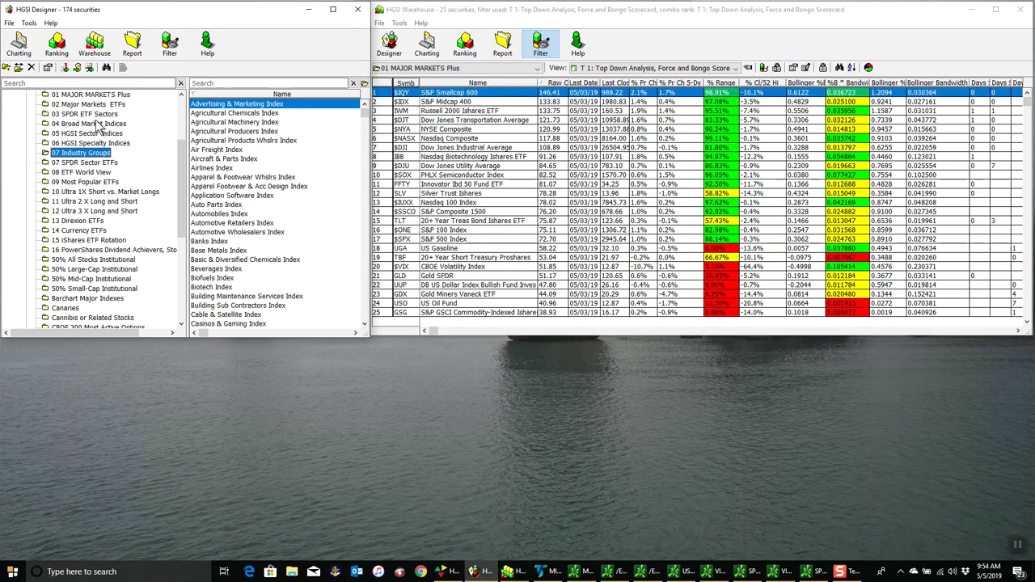
left_click(84, 51)
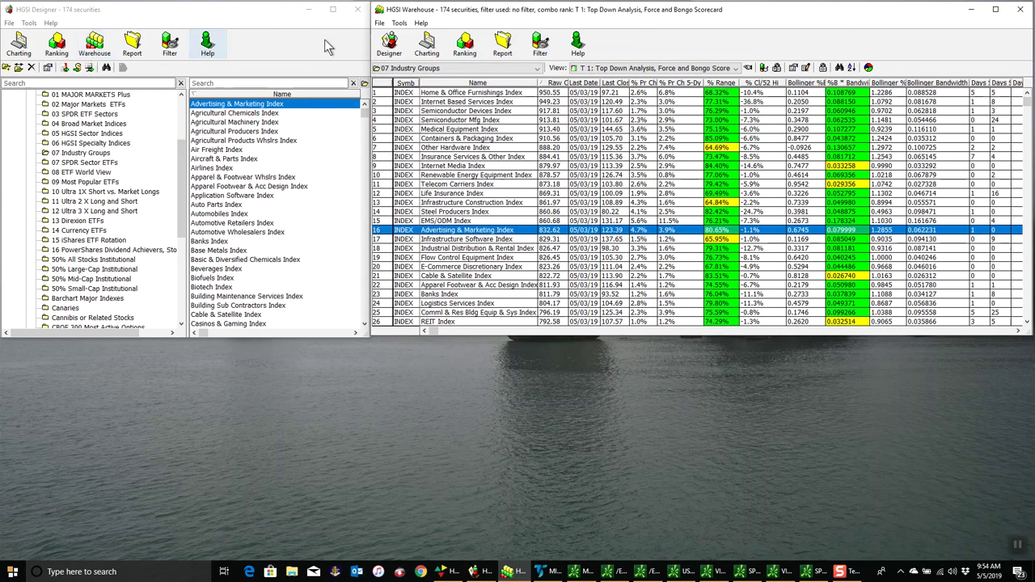
Filter the industry groups with the Force Up #1, 2 DEMA Up view, followed by Force Down #1, 2 DEMA Down.
left_click(630, 69)
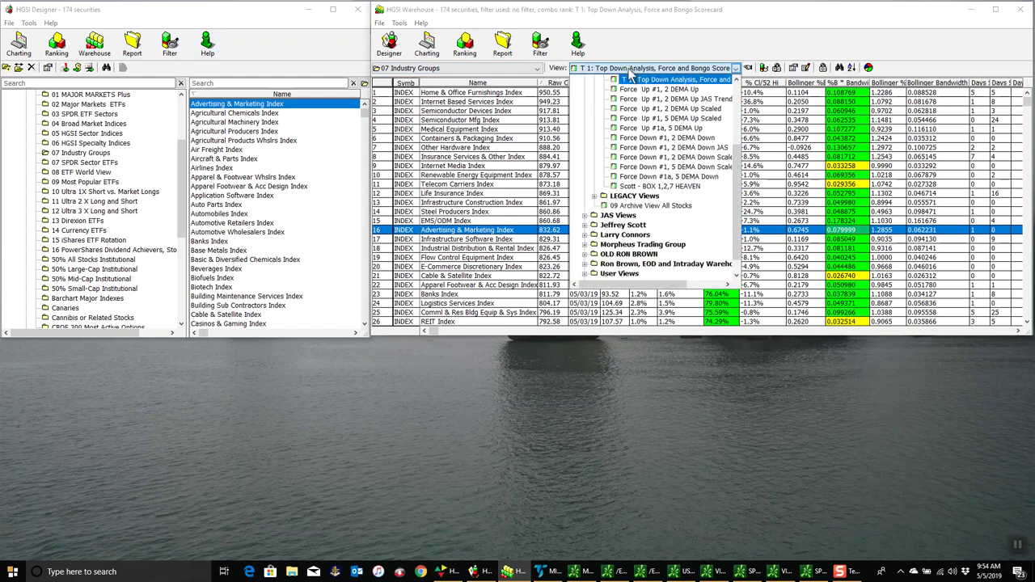
left_click(661, 99)
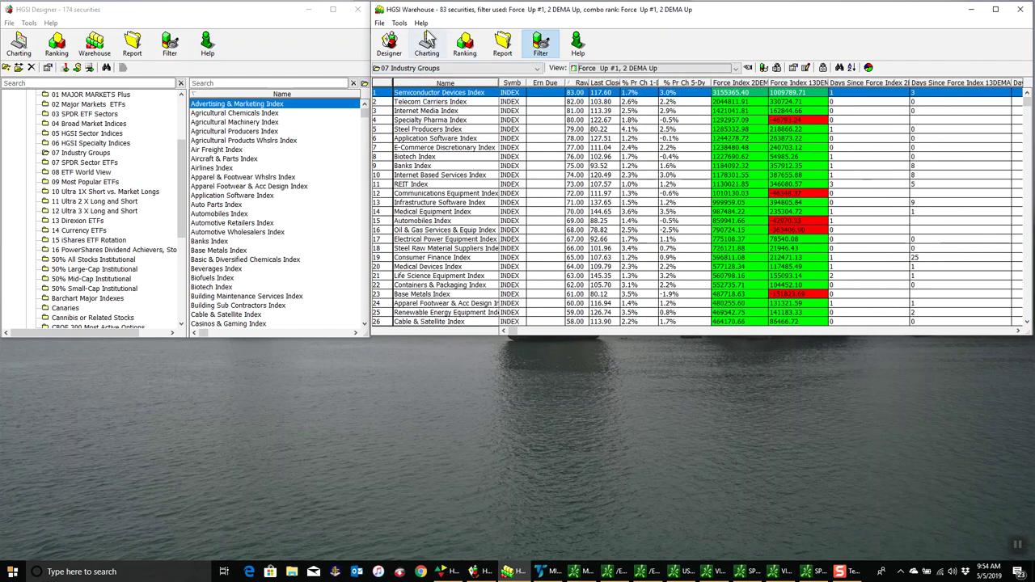
left_click(653, 70)
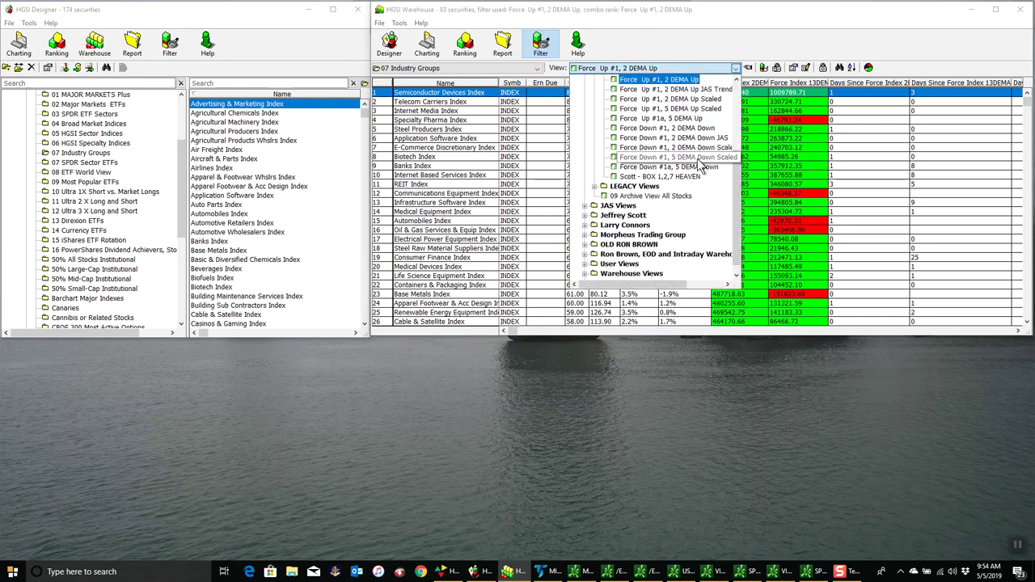
left_click(692, 130)
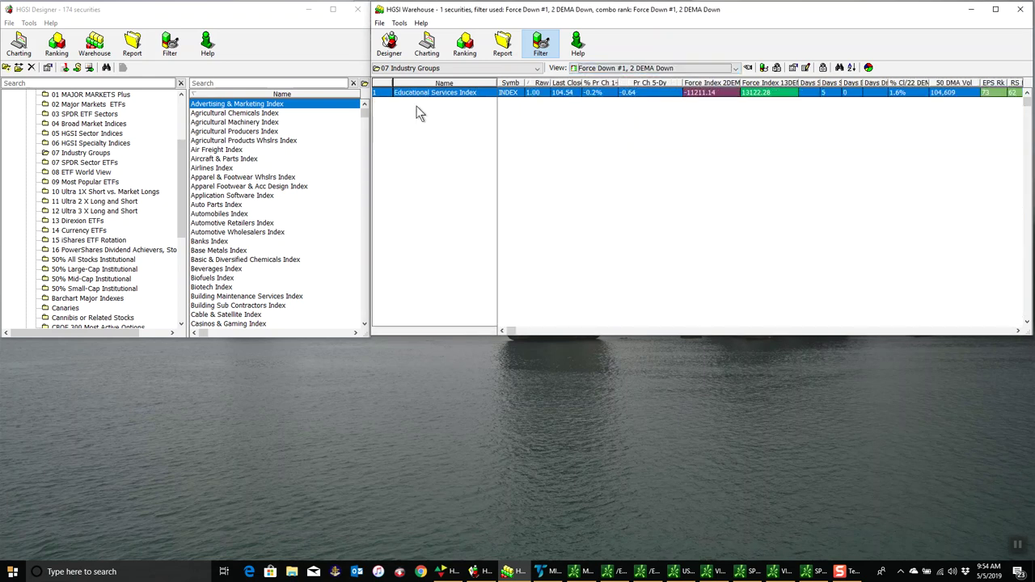
List the Educational Services stocks and review Adtalem Global Education's chart, inspecting its latest bar and the December 2018 low.
right_click(443, 101)
left_click(460, 110)
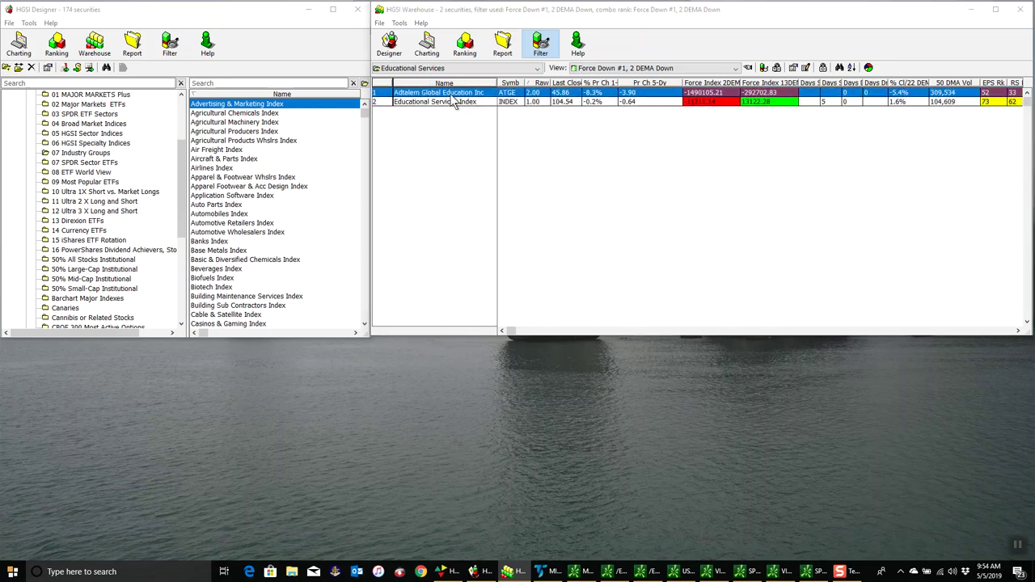
double_click(450, 93)
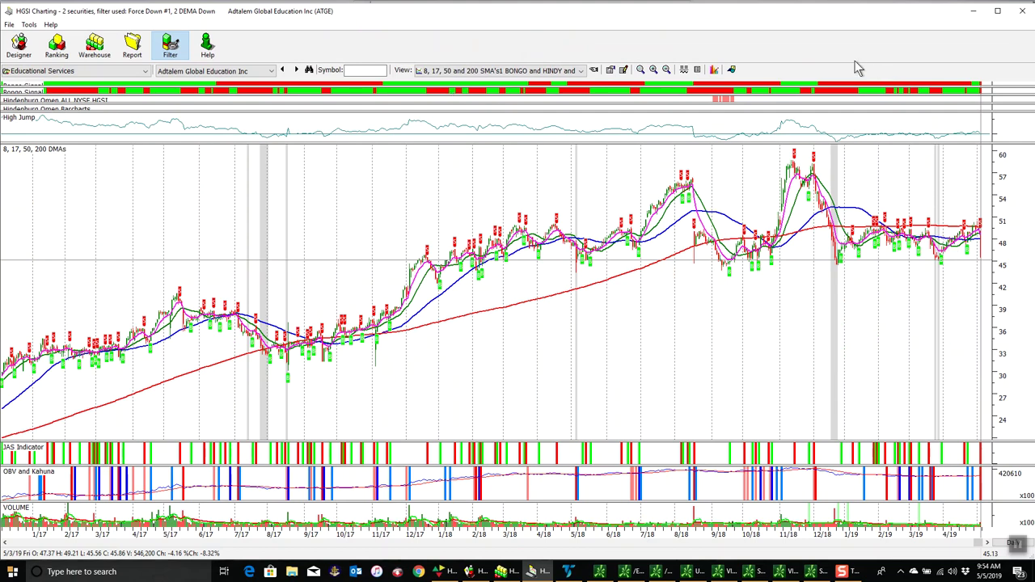
left_click(654, 69)
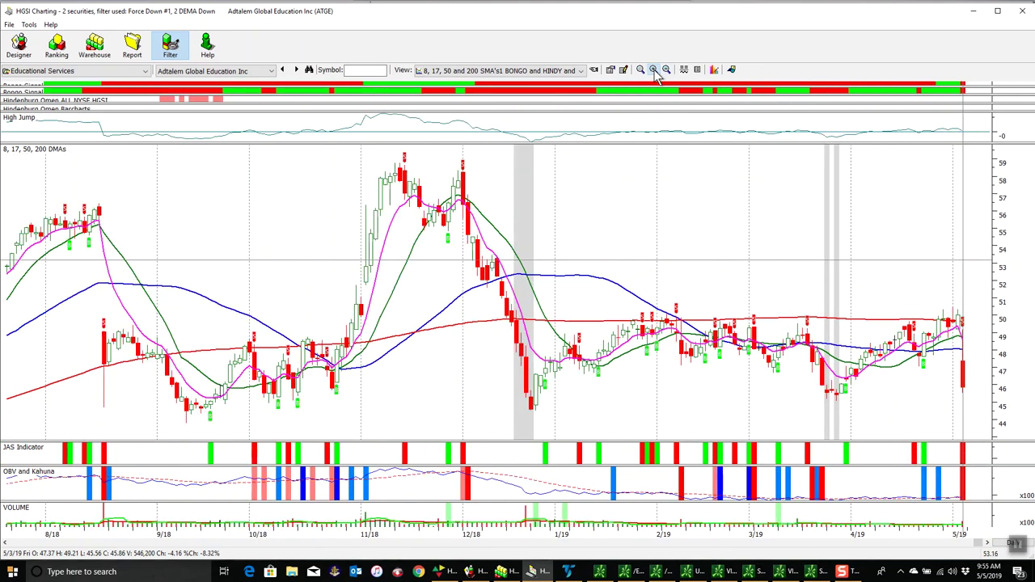
left_click(964, 392)
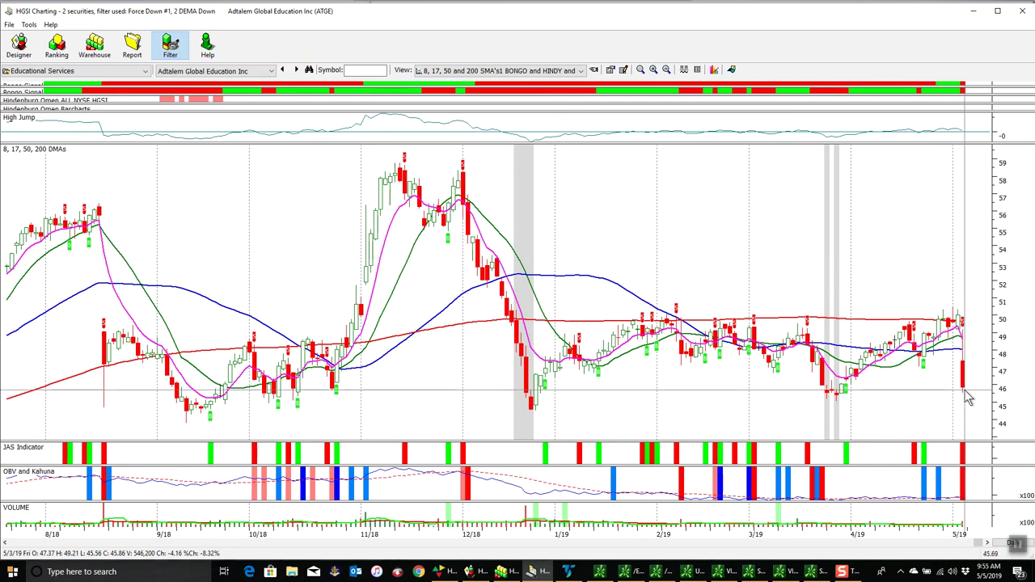
mouse_move(964, 392)
left_mouse_down()
mouse_move(977, 407)
mouse_move(982, 397)
left_mouse_up()
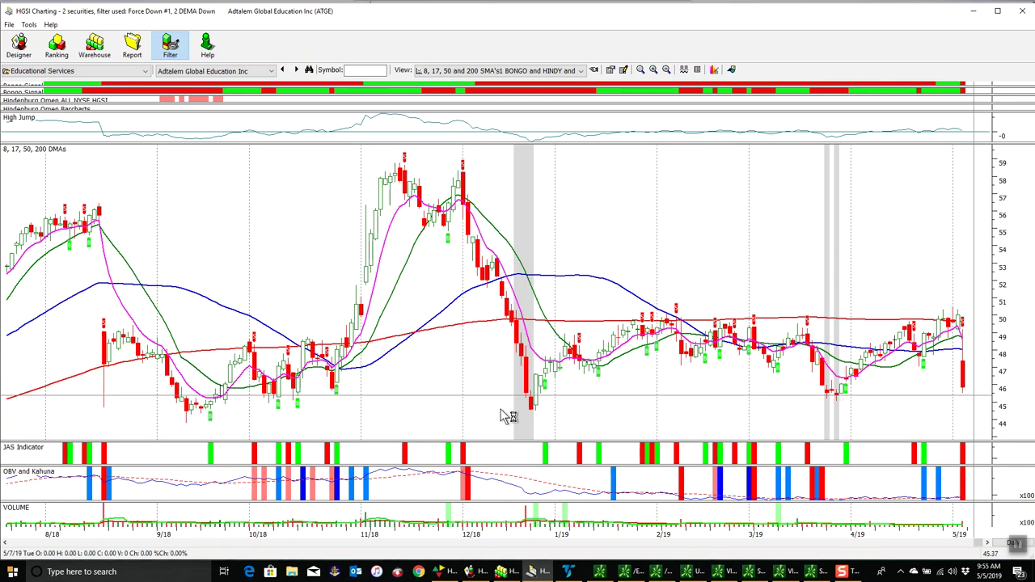
left_click(532, 416)
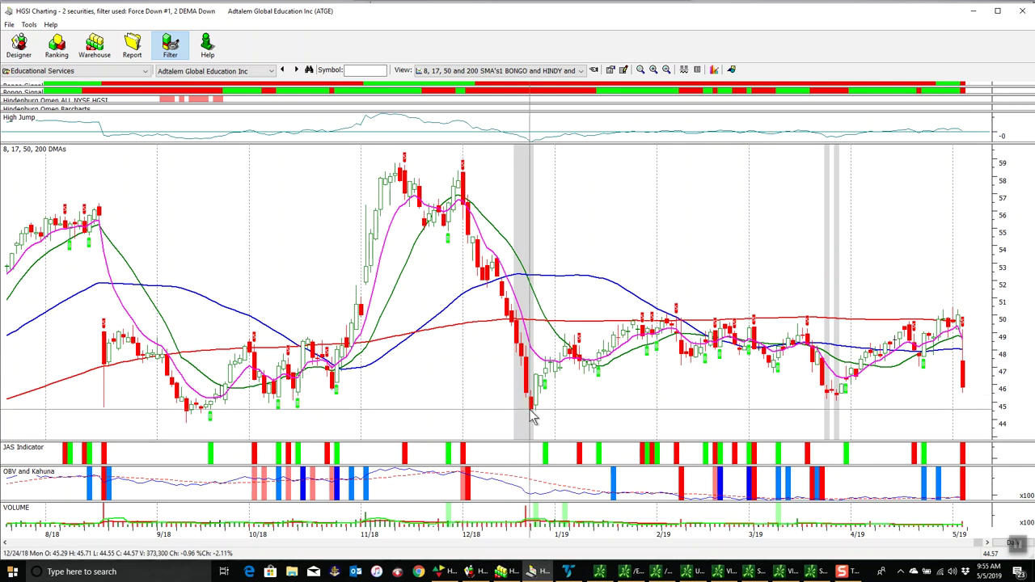
left_click(1022, 10)
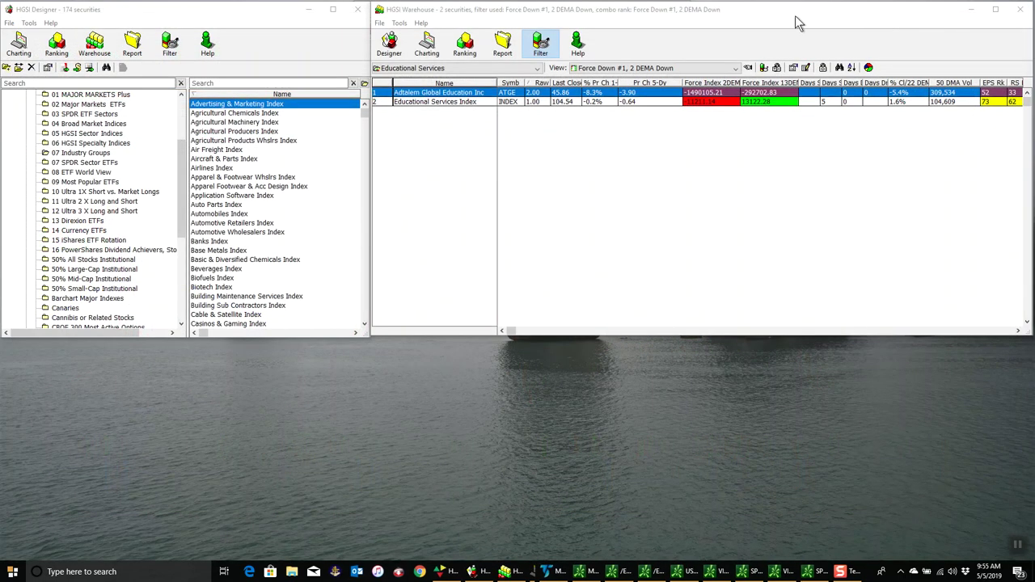
Apply the Force Down #1a, 5 DEMA Down view and return from Educational Services to the 07 Industry Groups list.
left_click(606, 68)
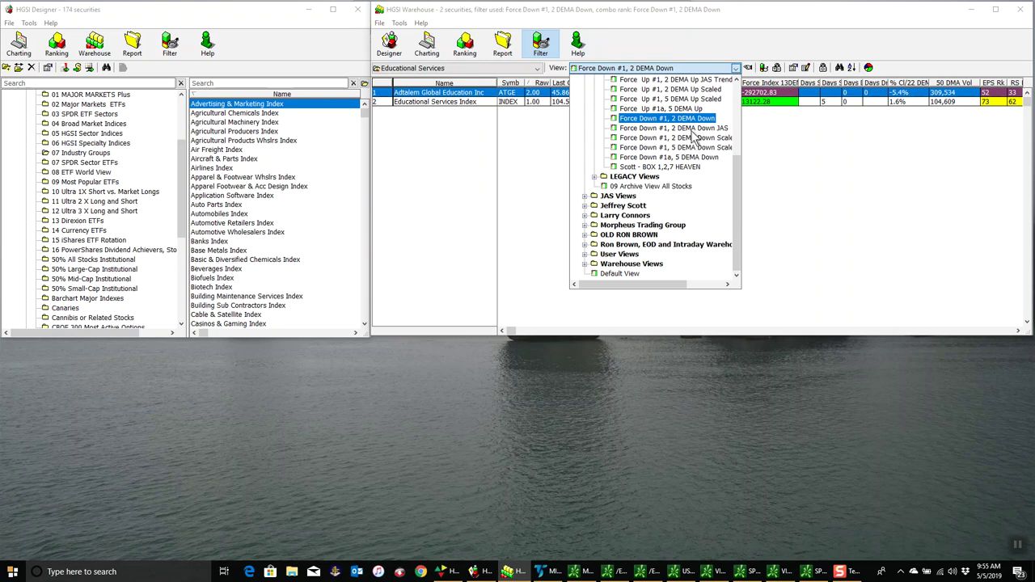
left_click(697, 158)
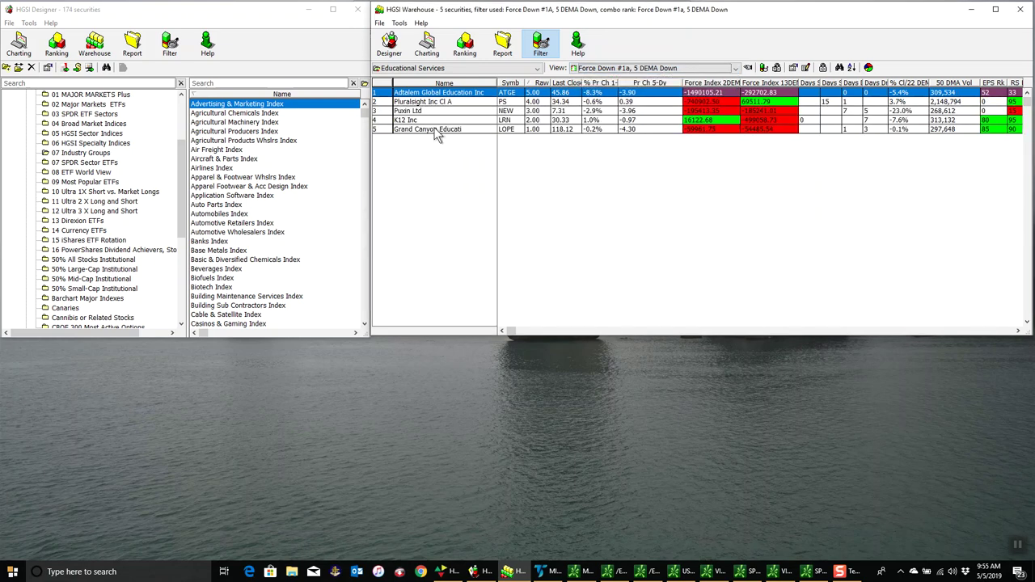
right_click(444, 94)
left_click(459, 107)
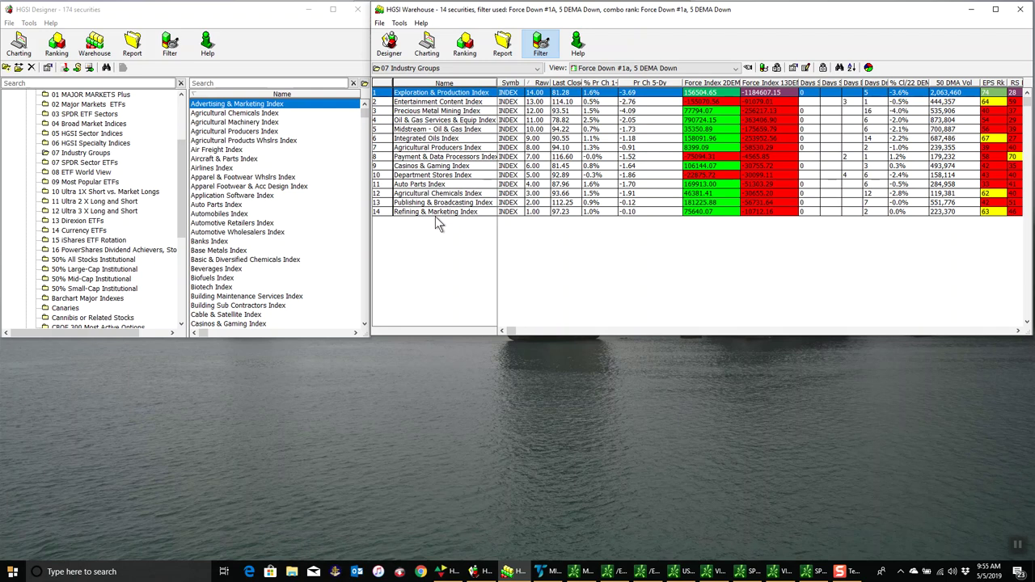
Filter the industry groups with Force Up #1, 2 DEMA Up and narrow them with the Force Up #1, 2 DEMA Up JAS Trend view.
left_click(663, 70)
scroll(670, 150, "up", 4)
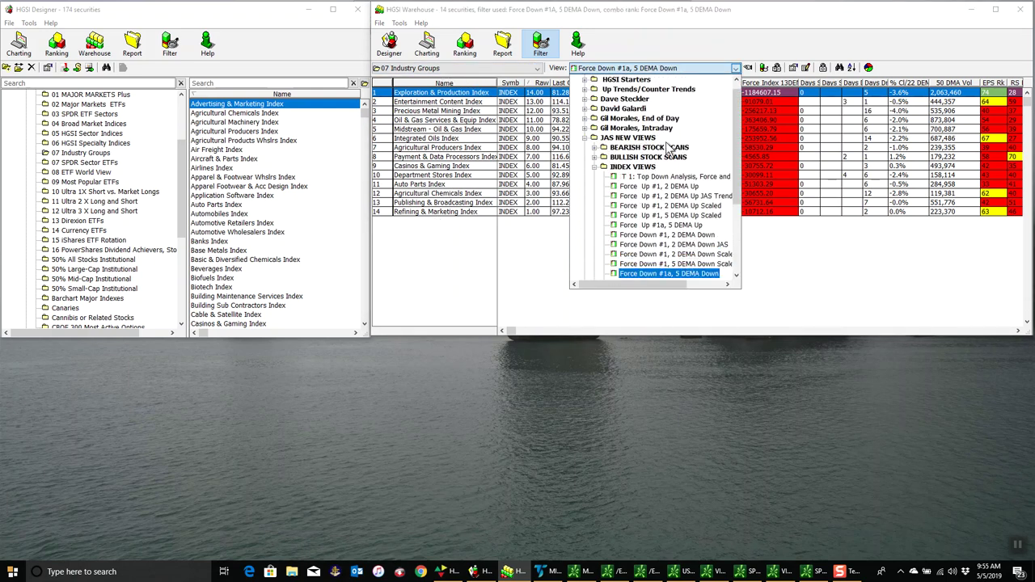
left_click(658, 187)
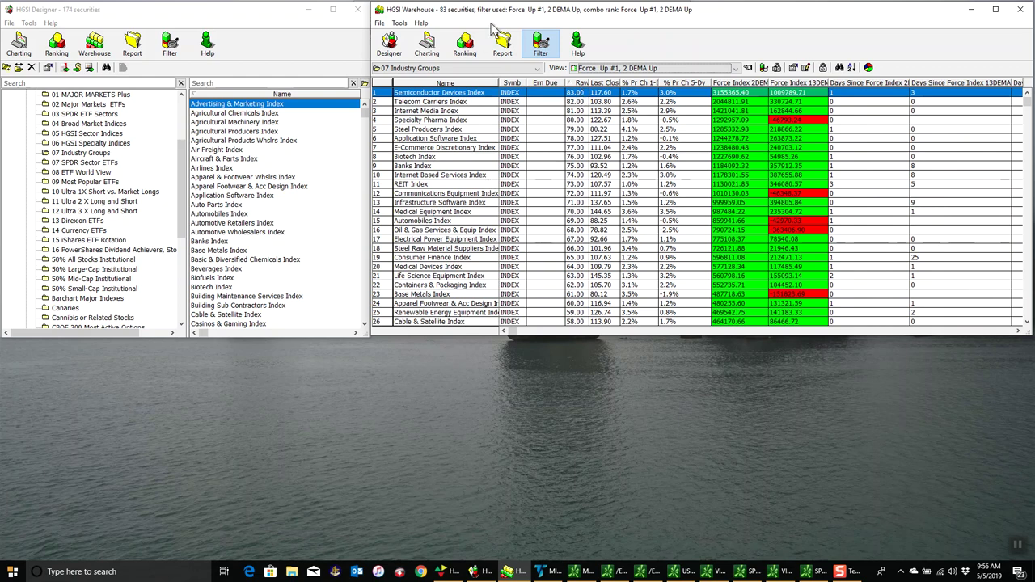
left_click(615, 69)
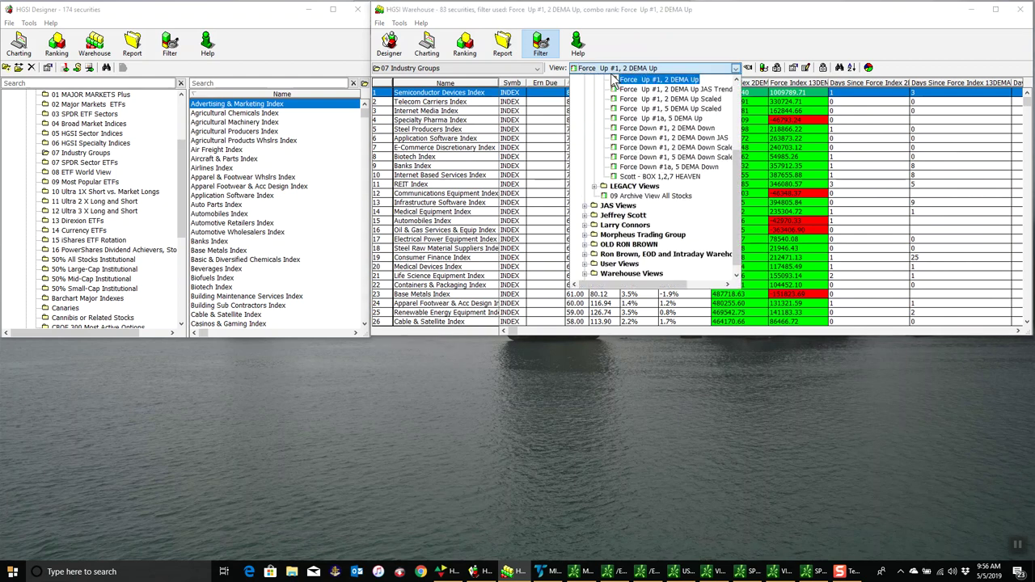
left_click(692, 91)
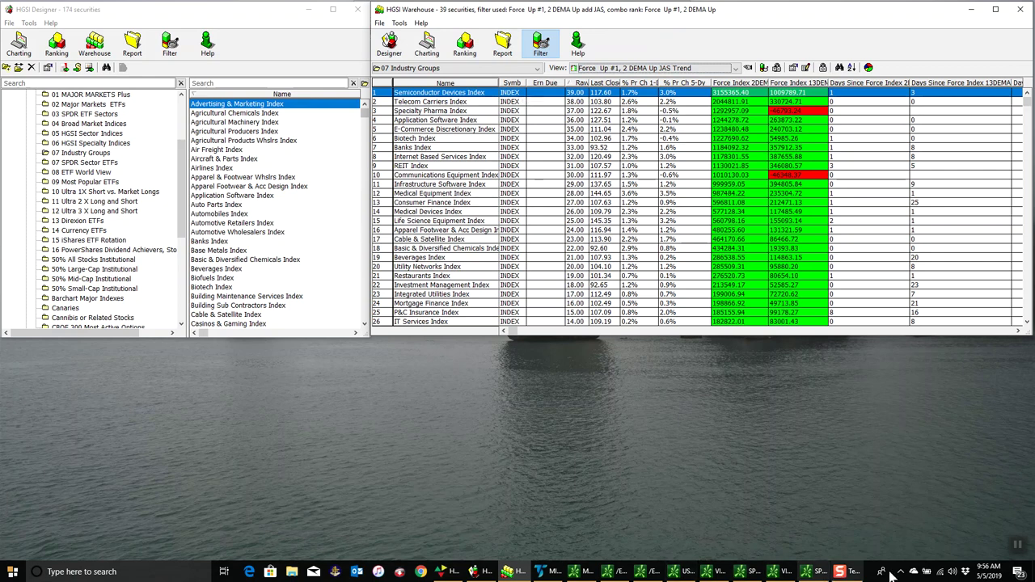
left_click(781, 468)
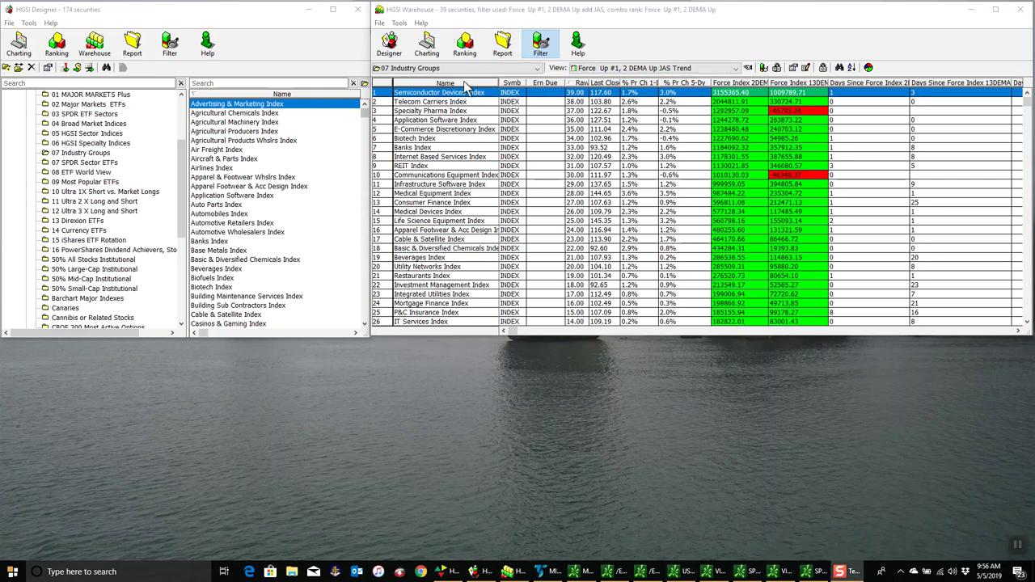
Switch to the Semiconductor Devices index group and chart its top-ranked stock, Universal Display.
right_click(441, 101)
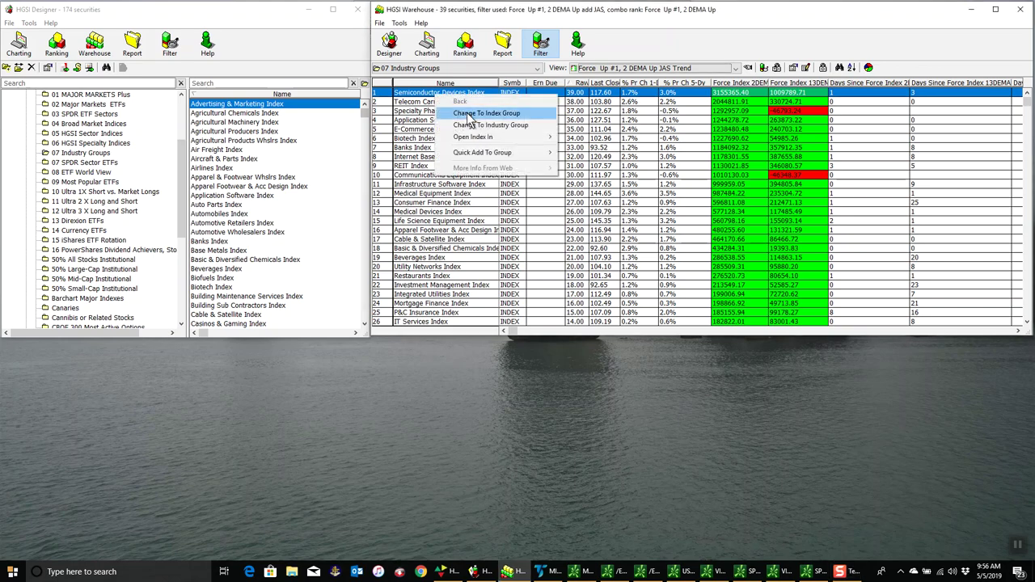
left_click(472, 120)
double_click(434, 94)
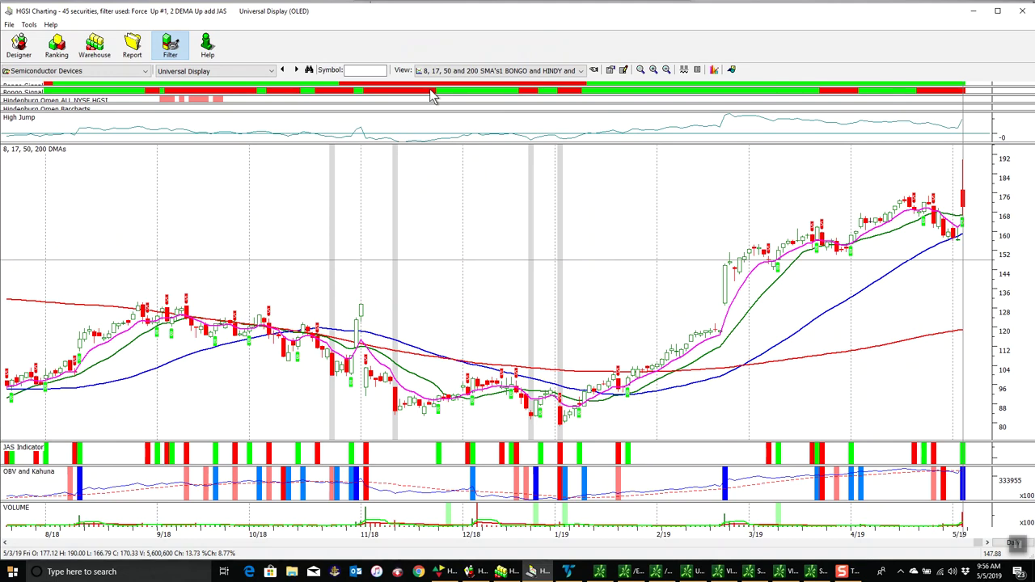
Inspect Universal Display's 2/22/19 bar in the 8, 17, 50 and 200 SMA's view and restore the SMA's1 BONGO and HINDY view.
left_click(445, 71)
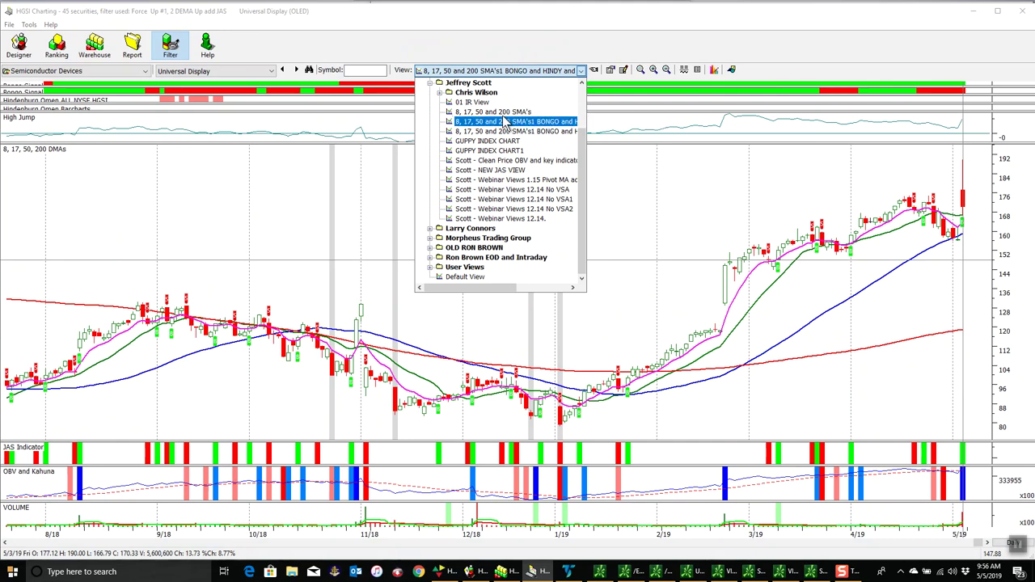
left_click(505, 113)
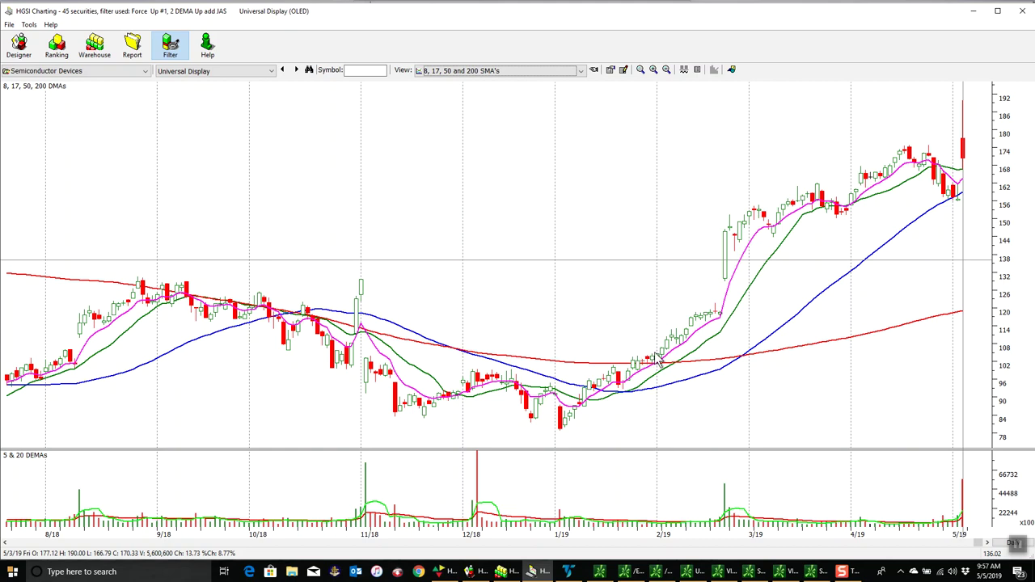
left_click(725, 475)
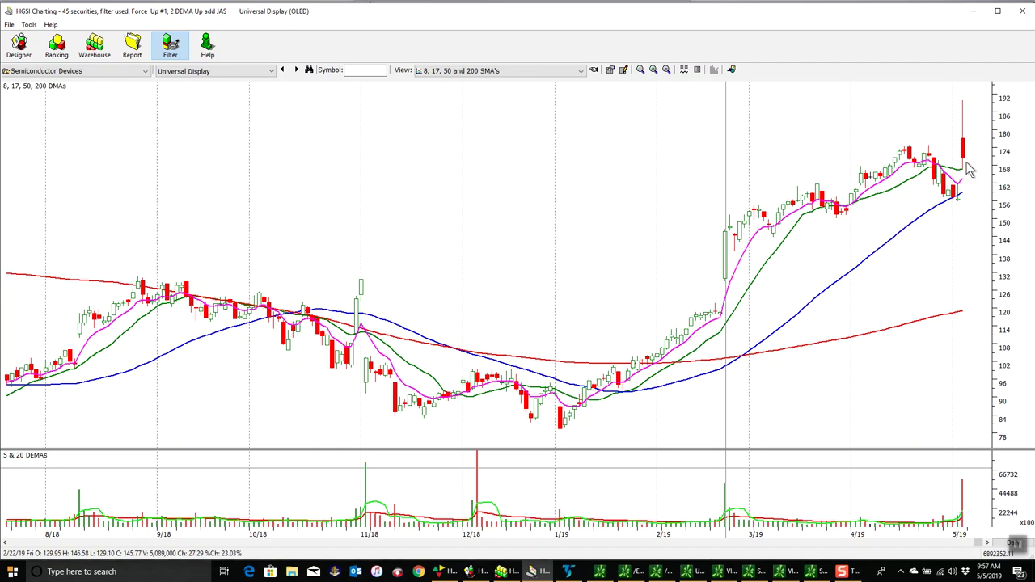
left_click(579, 71)
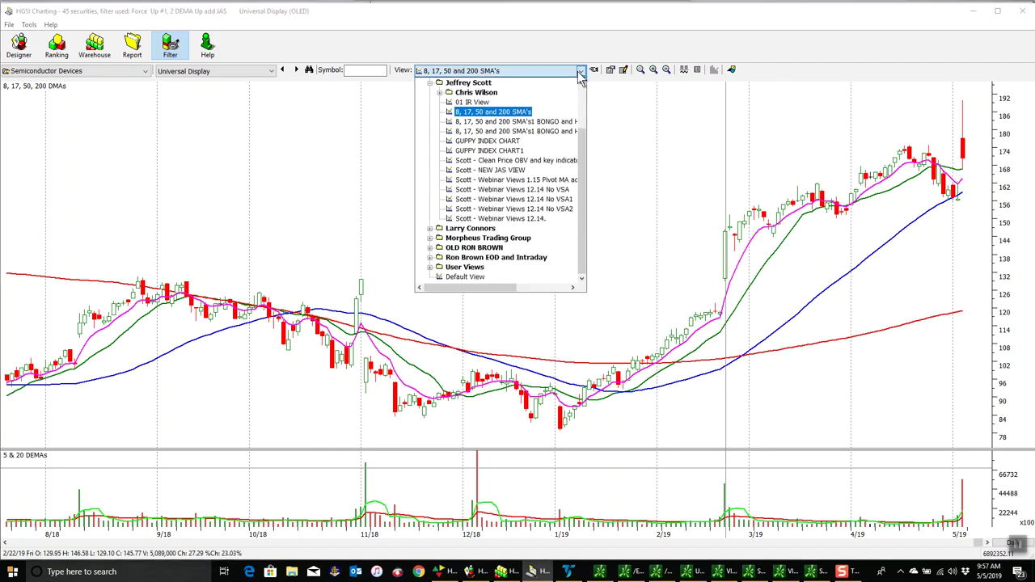
left_click(550, 121)
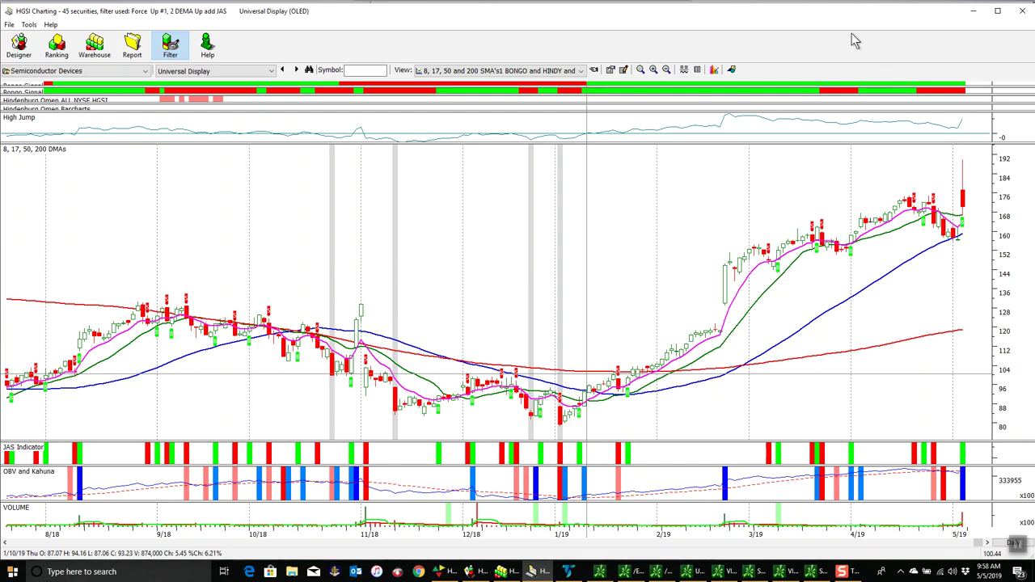
Switch the chart to the 01 MAJOR MARKETS Plus group under Market Analysis User Groups.
left_click(835, 97)
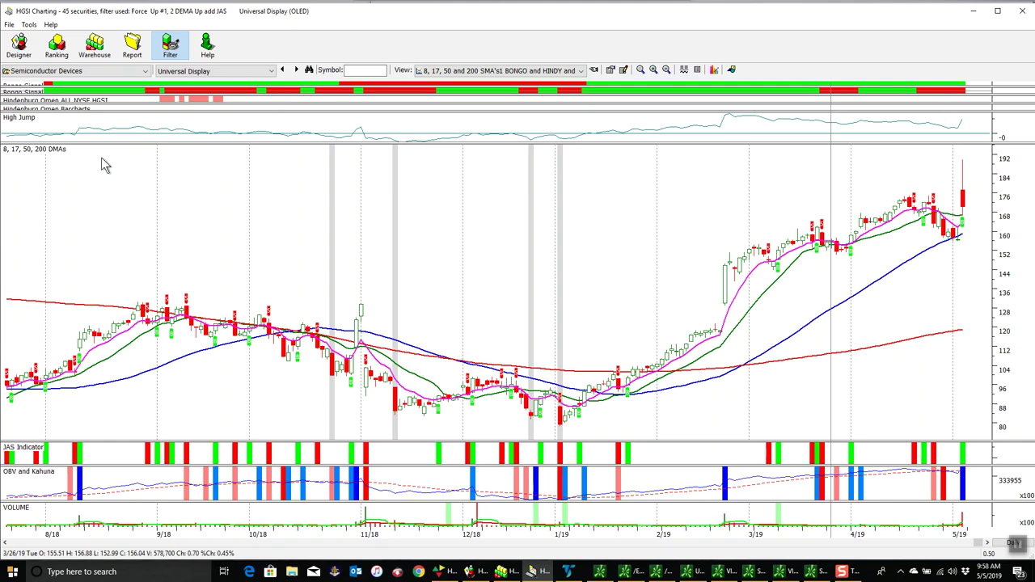
left_click(107, 72)
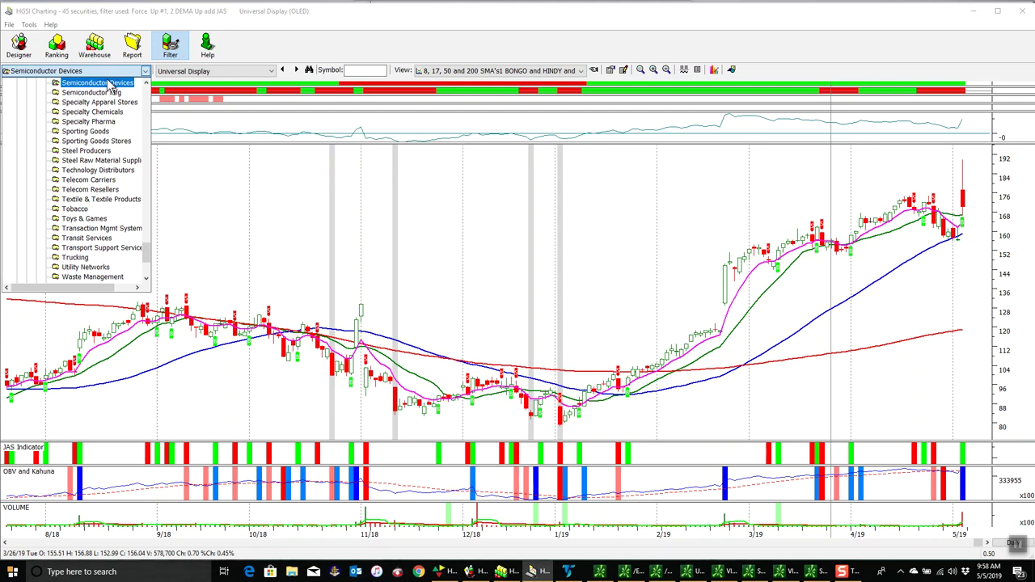
scroll(105, 202, "down", 10)
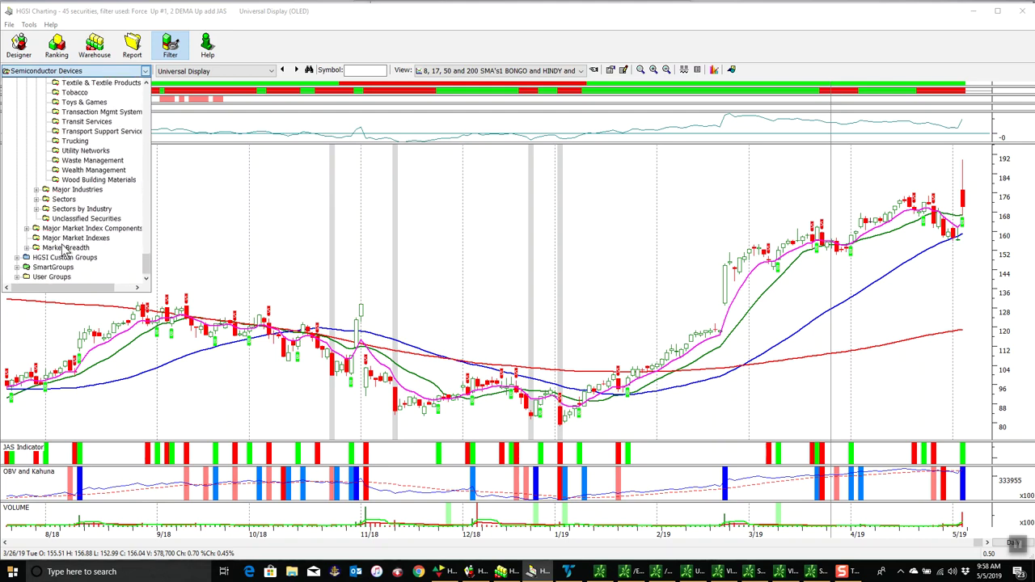
left_click(17, 277)
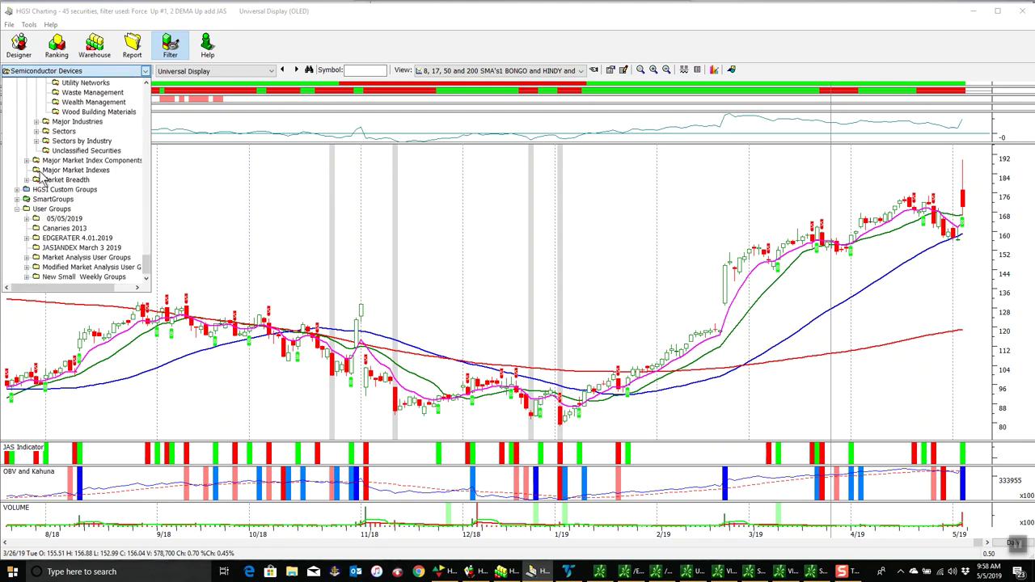
left_click(27, 257)
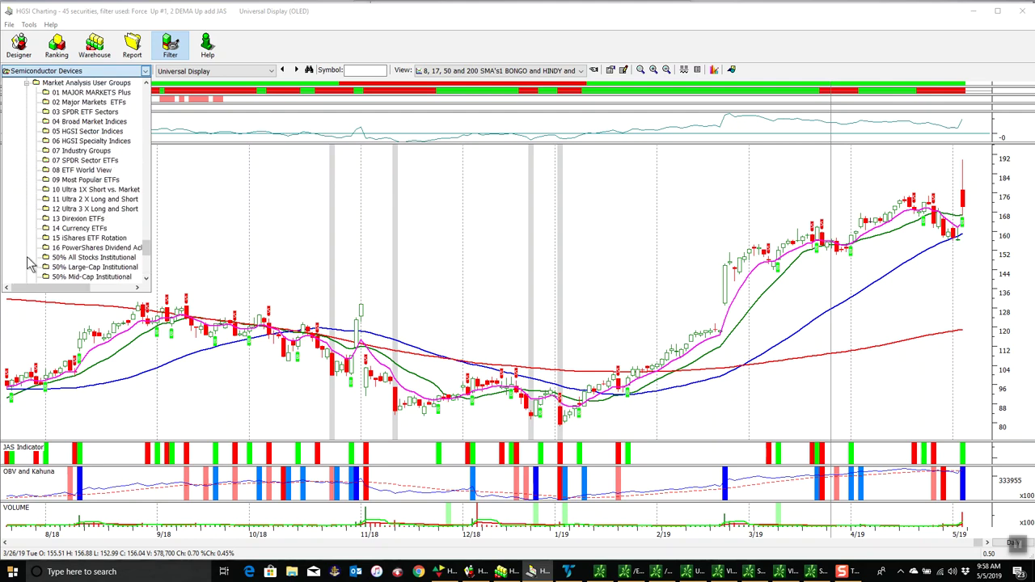
left_click(80, 94)
Remove the Force Up #1, 2 DEMA Up add JAS filter by applying No Filter and chart the S&P 500 Index.
left_click(194, 73)
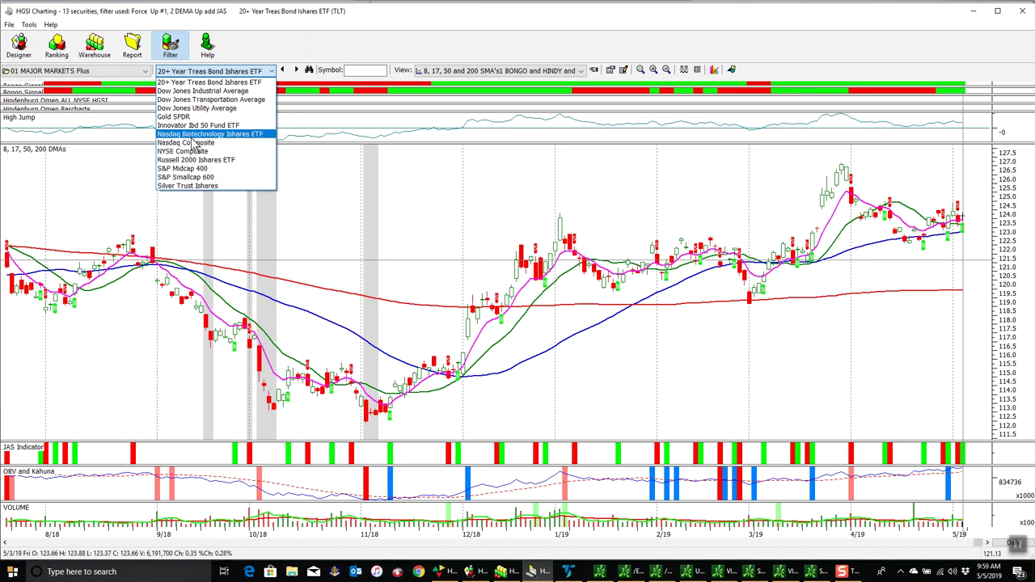
left_click(169, 51)
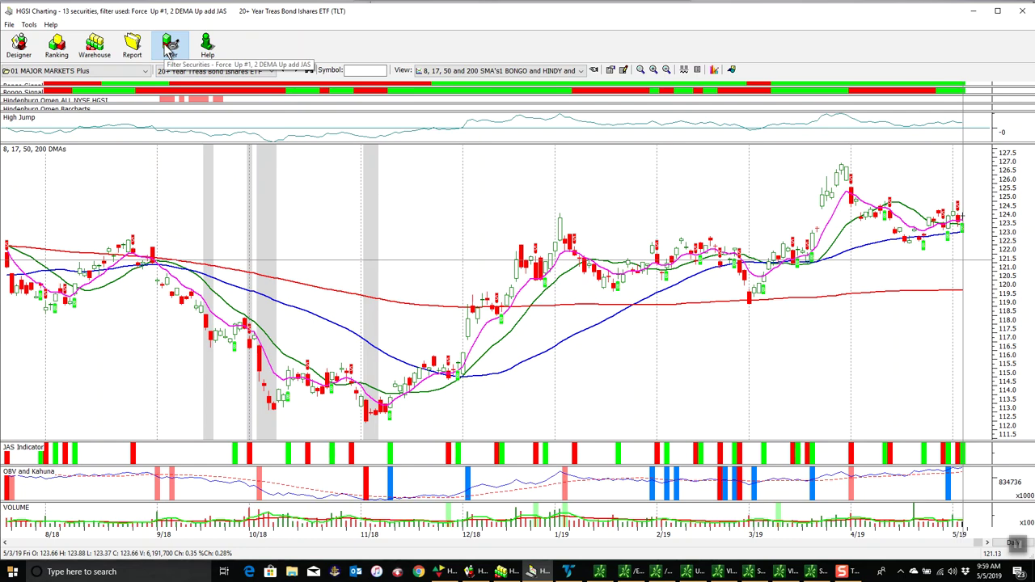
left_click(169, 50)
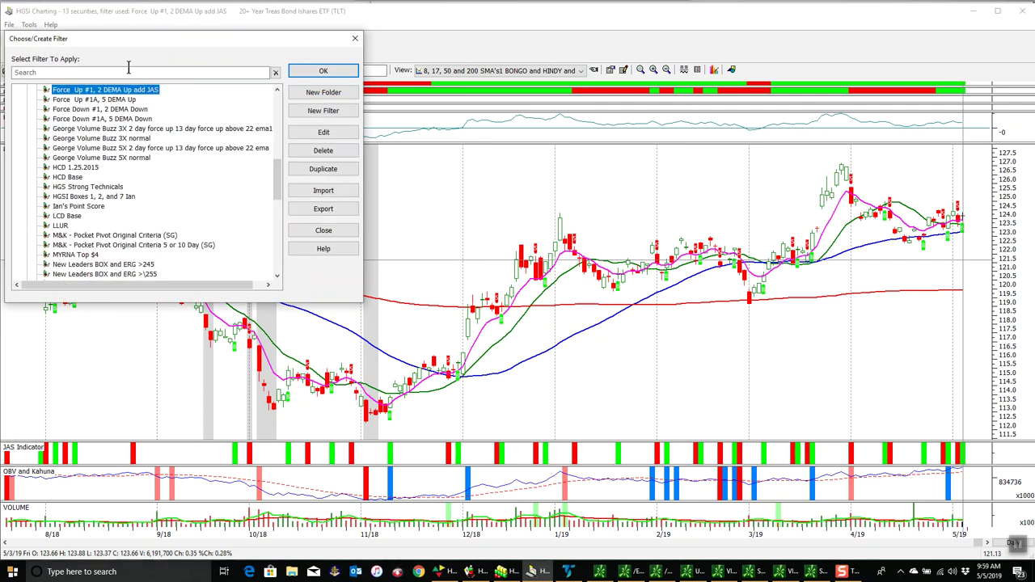
scroll(117, 210, "down", 10)
left_click(55, 274)
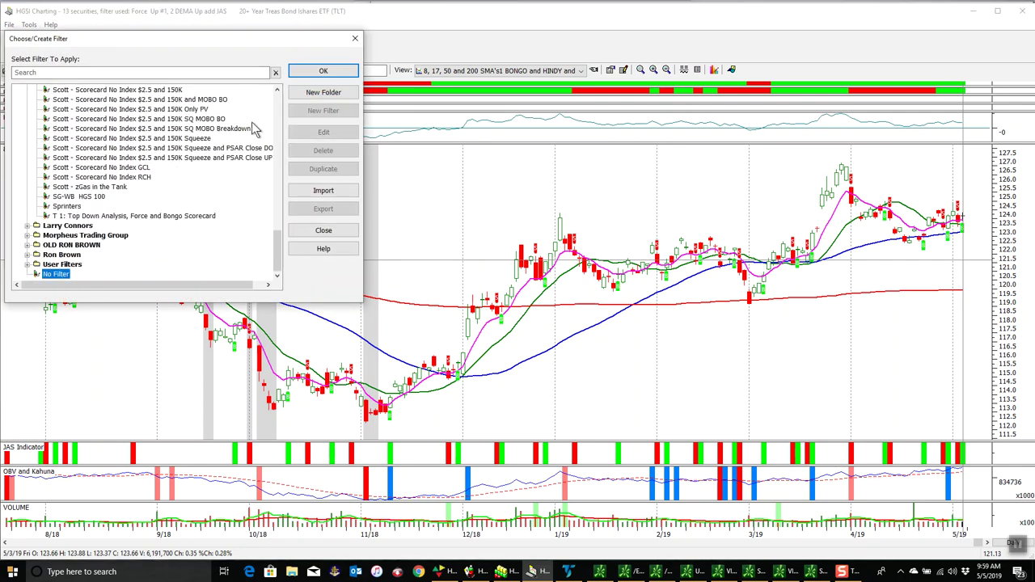
left_click(307, 72)
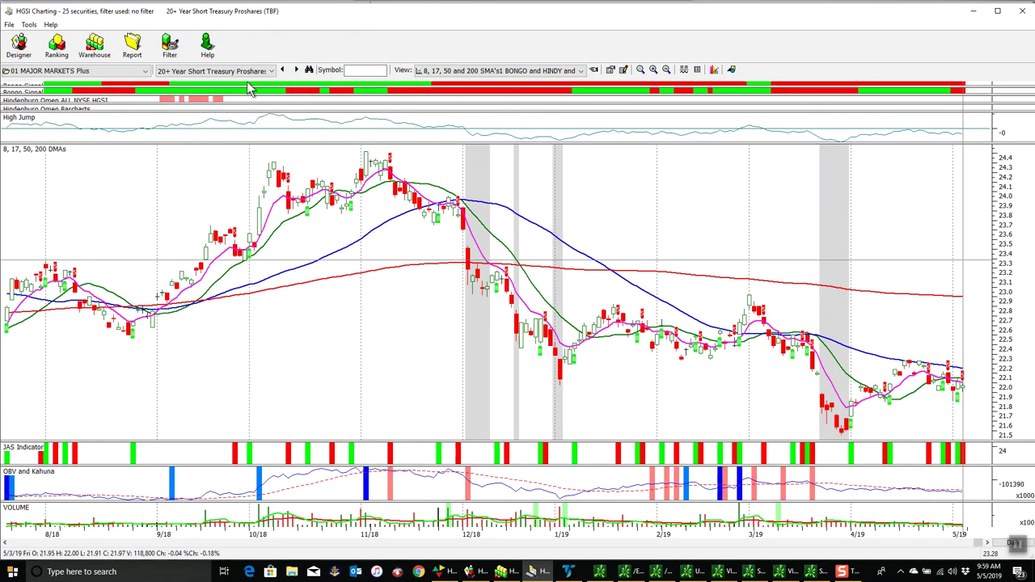
left_click(243, 72)
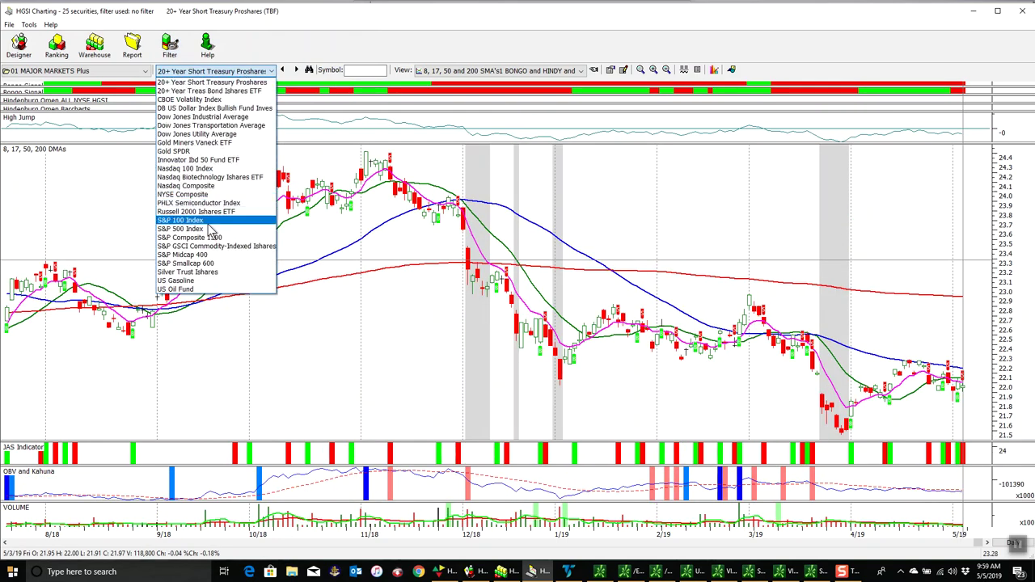
left_click(181, 228)
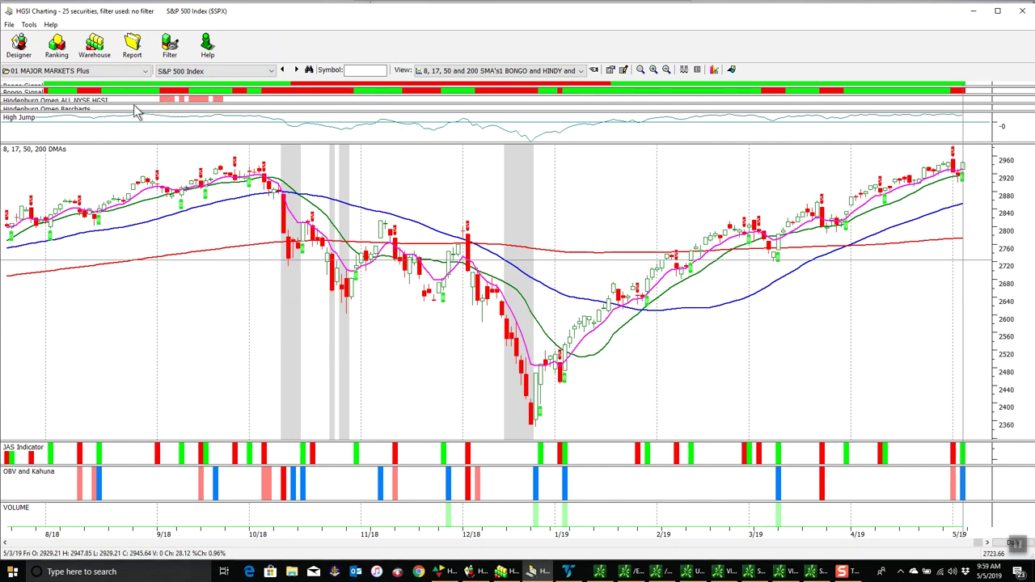
Edit the chart view to move Hindenburg Omen Barcharts into the HINDY ALL NYSE HGSI window and delete the empty HINDY Barchart window.
left_click_drag(134, 103, 130, 103)
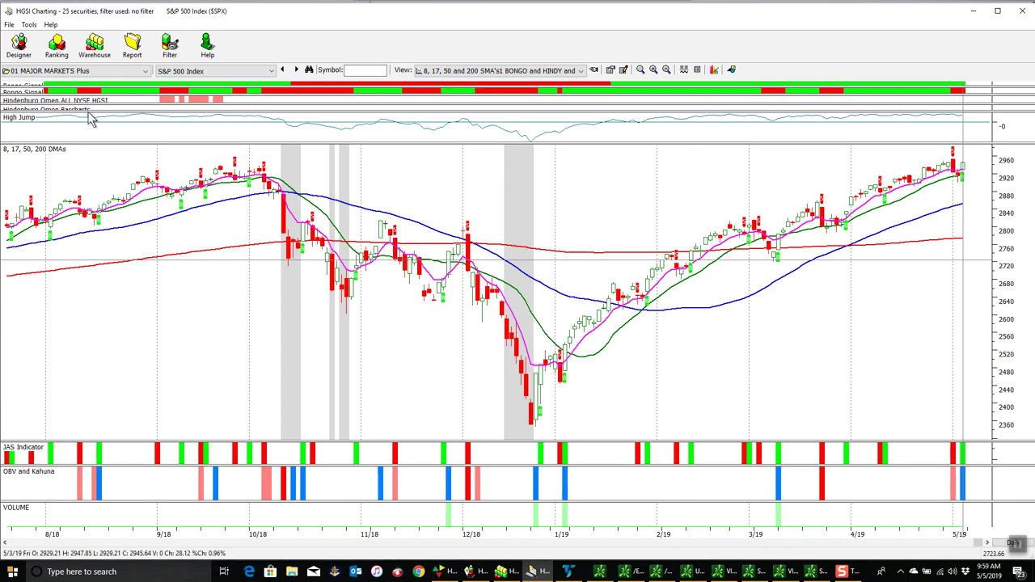
left_click_drag(89, 113, 90, 116)
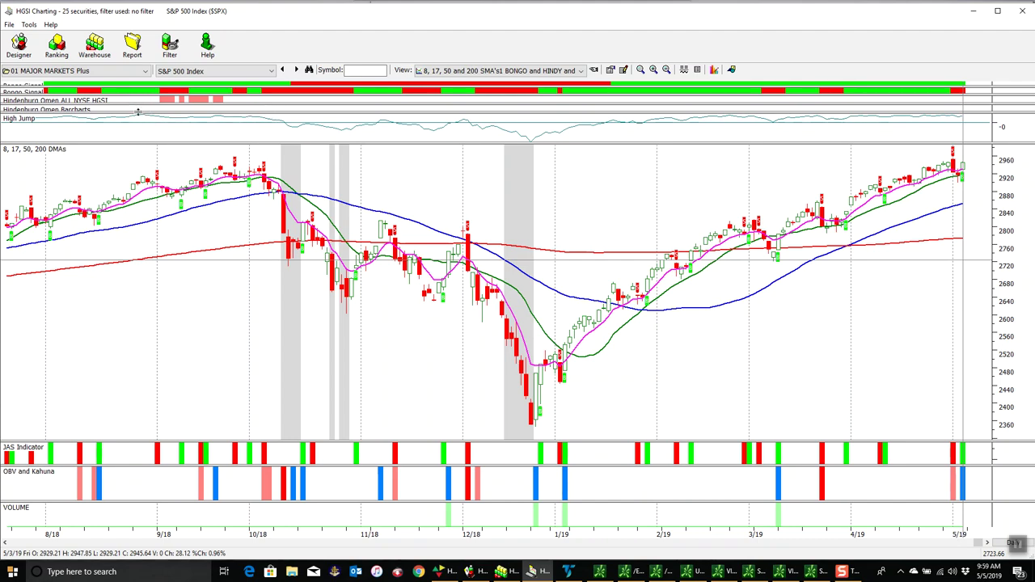
right_click(130, 108)
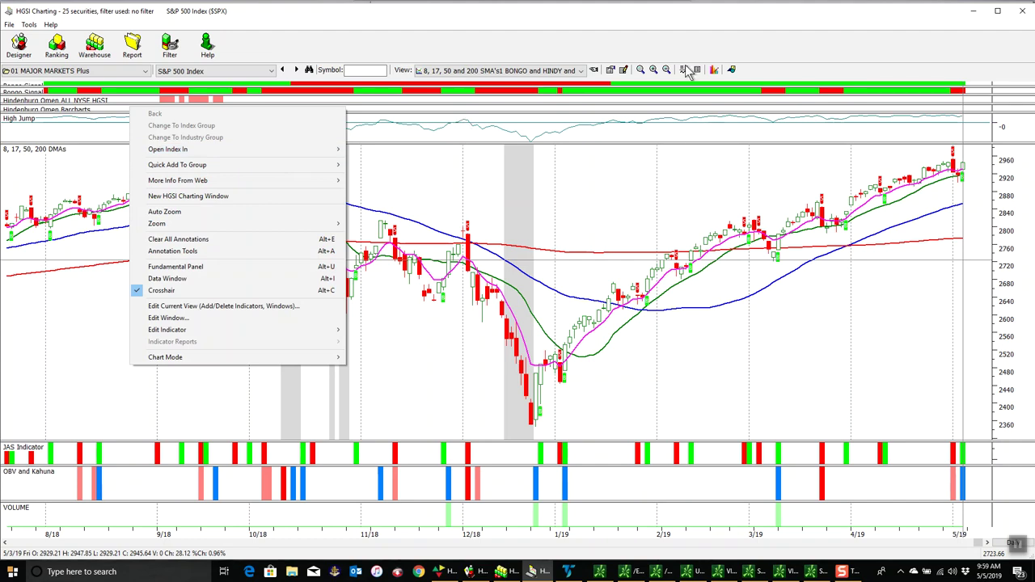
left_click(624, 71)
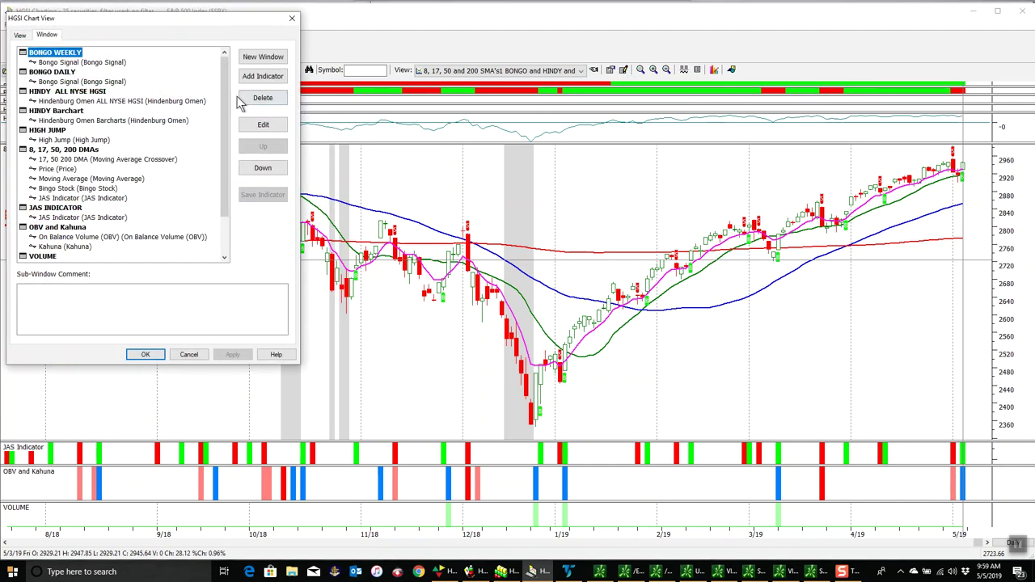
left_click(129, 120)
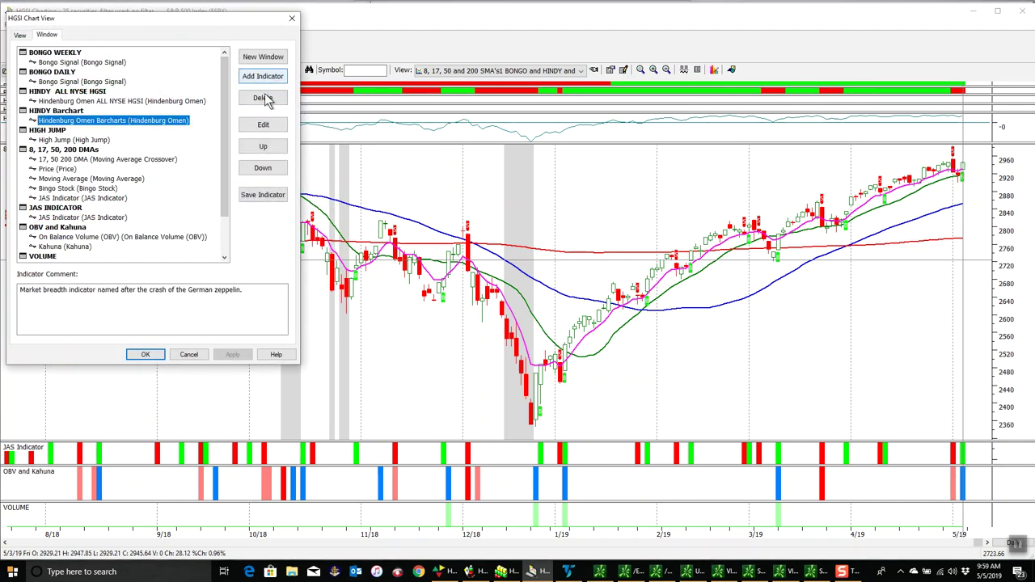
left_click(273, 148)
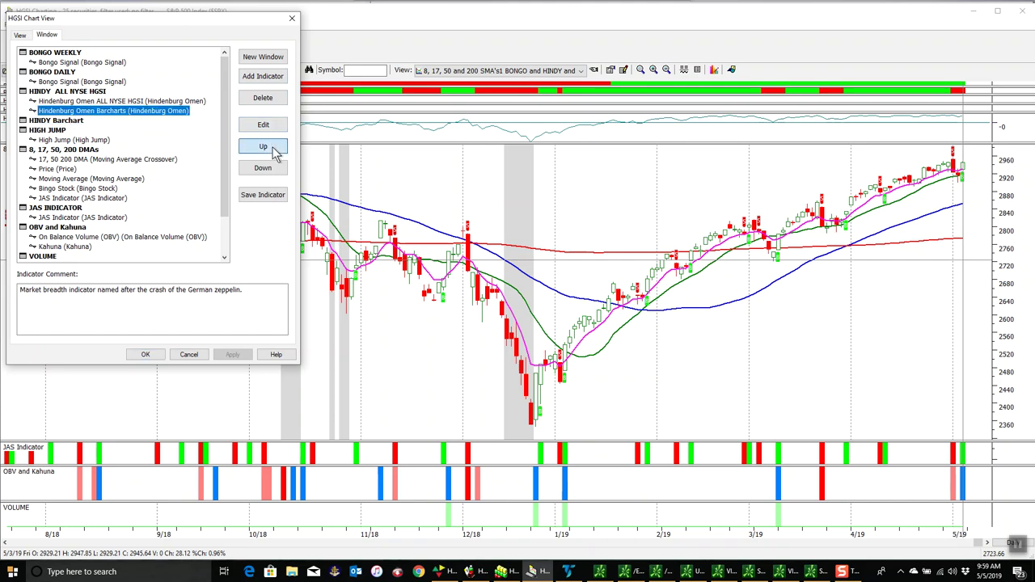
left_click(68, 122)
left_click(262, 98)
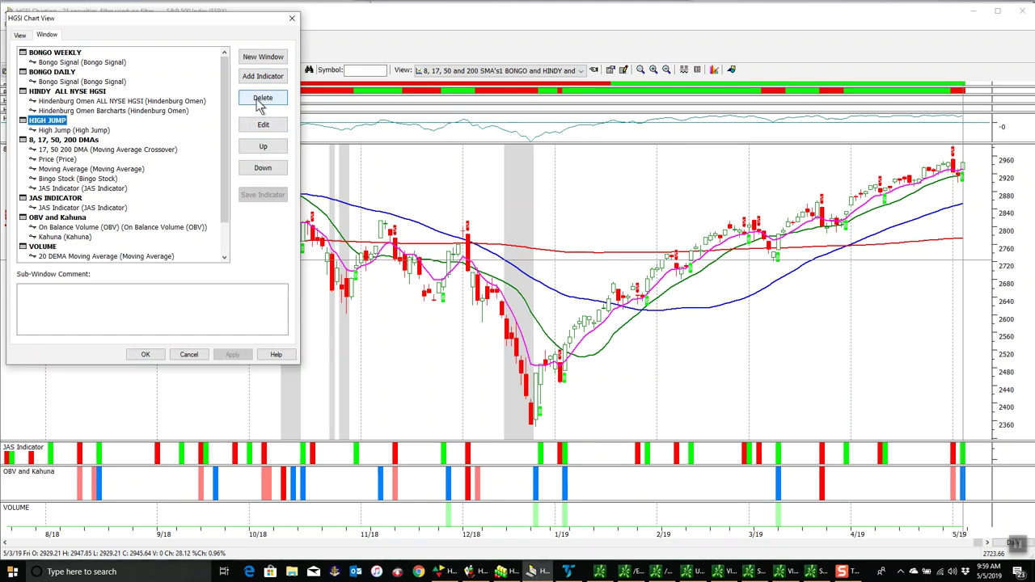
left_click(146, 355)
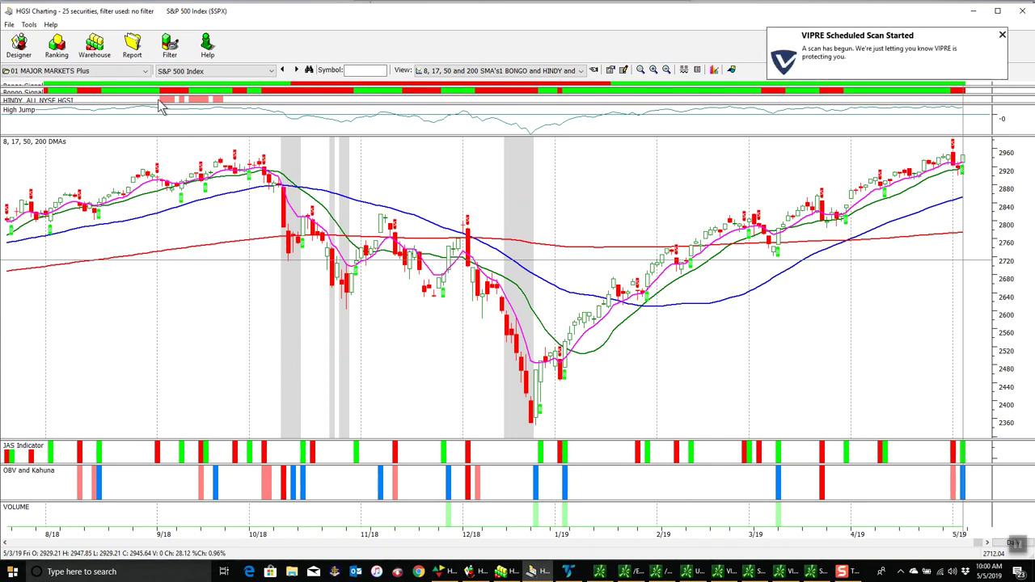
left_click(1001, 35)
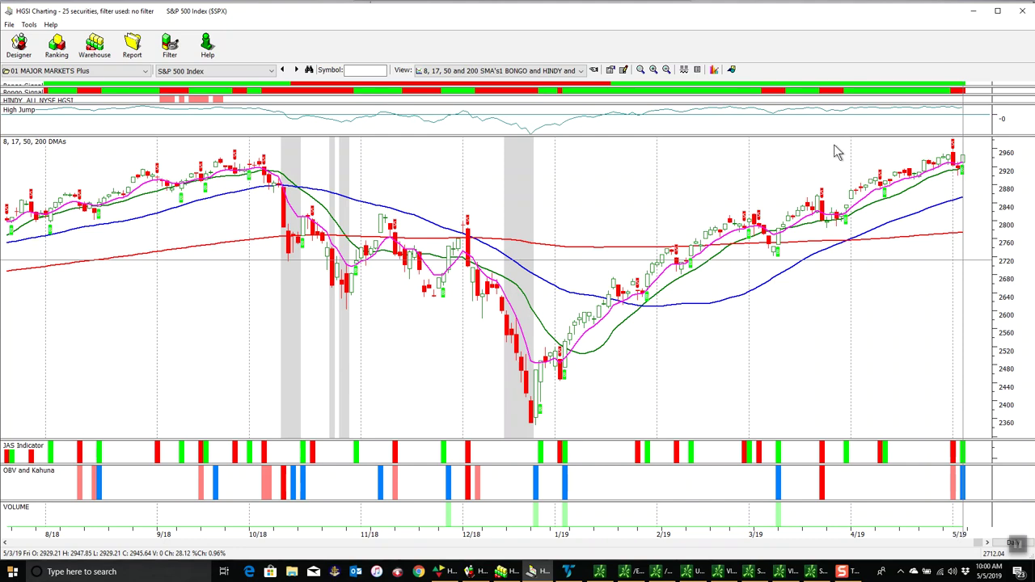
Examine the Hindenburg Omen signals on the S&P 500 Index chart around late November and early December 2014.
left_click(667, 70)
left_click(667, 70)
left_click(667, 70)
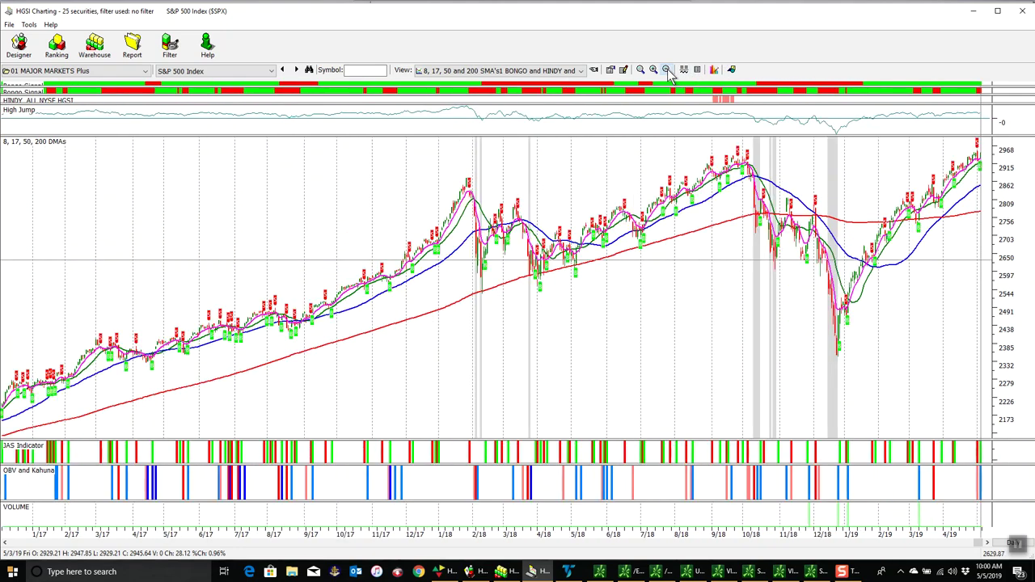
left_click(147, 545)
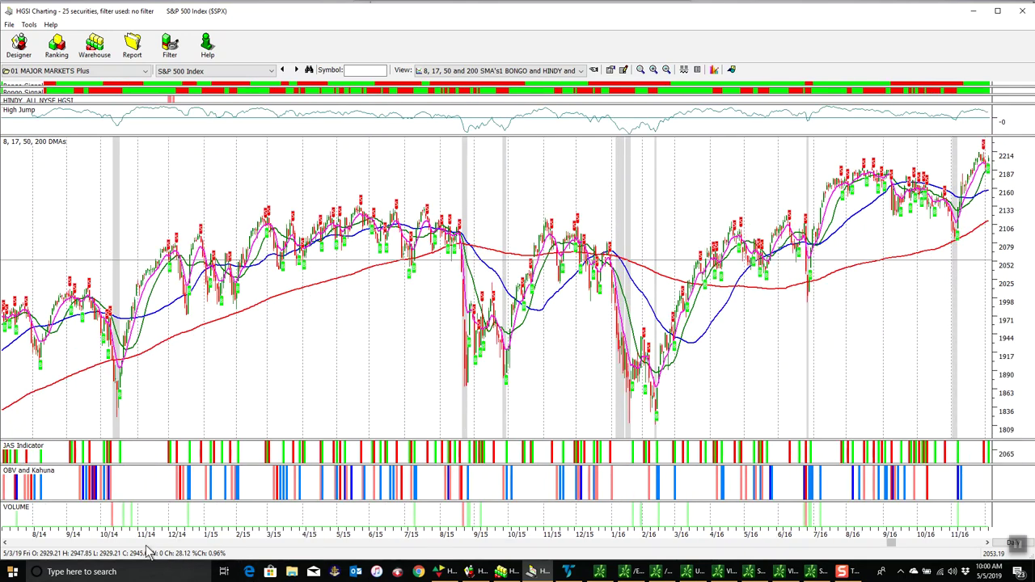
left_click(170, 115)
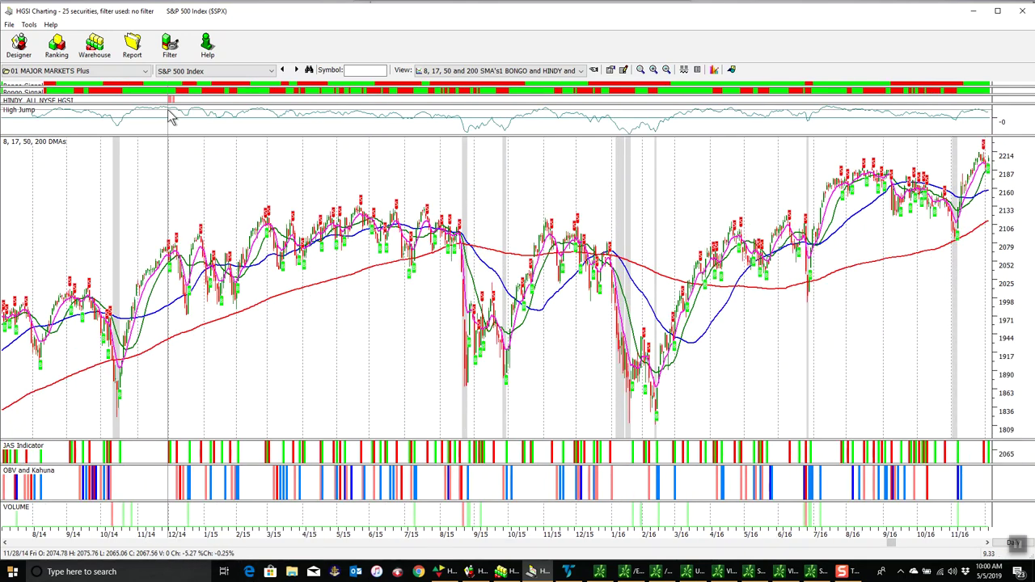
left_click_drag(169, 115, 176, 111)
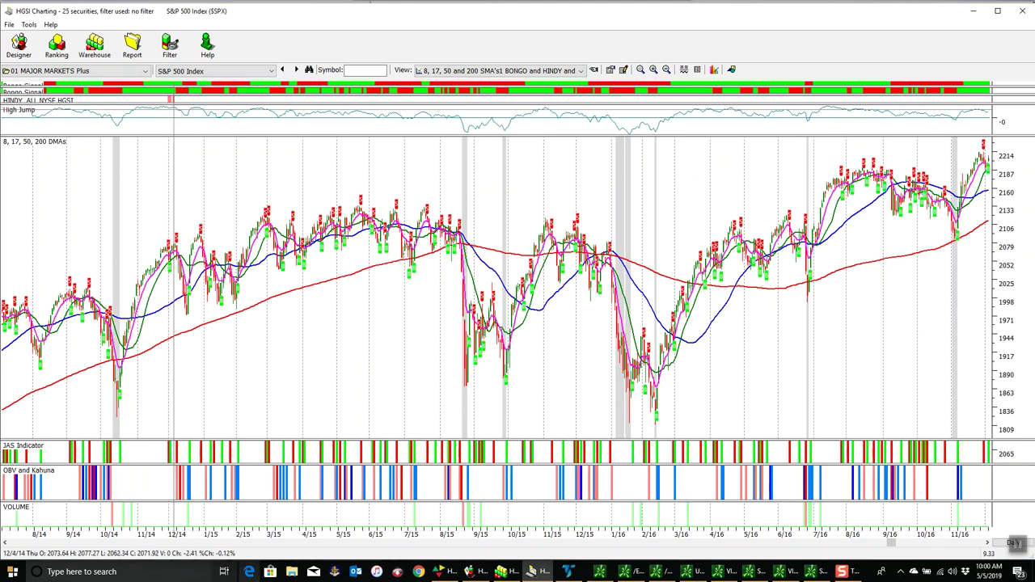
Go back to the 2007–2009 decline on the S&P 500 Index chart and examine the Hindenburg Omen signals preceding it.
left_click(106, 544)
left_click(105, 544)
left_click(105, 544)
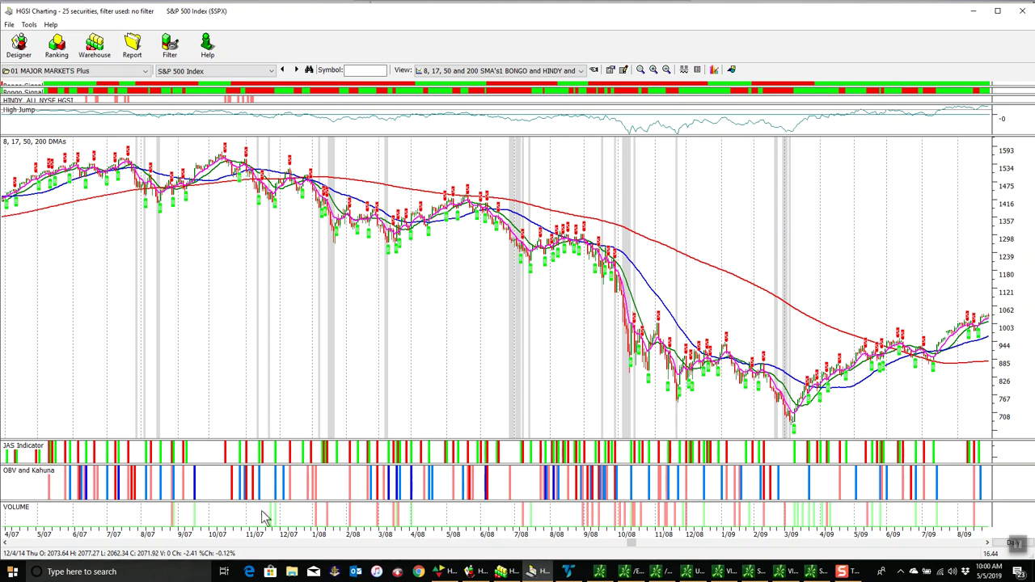
scroll(229, 279, "up", 10)
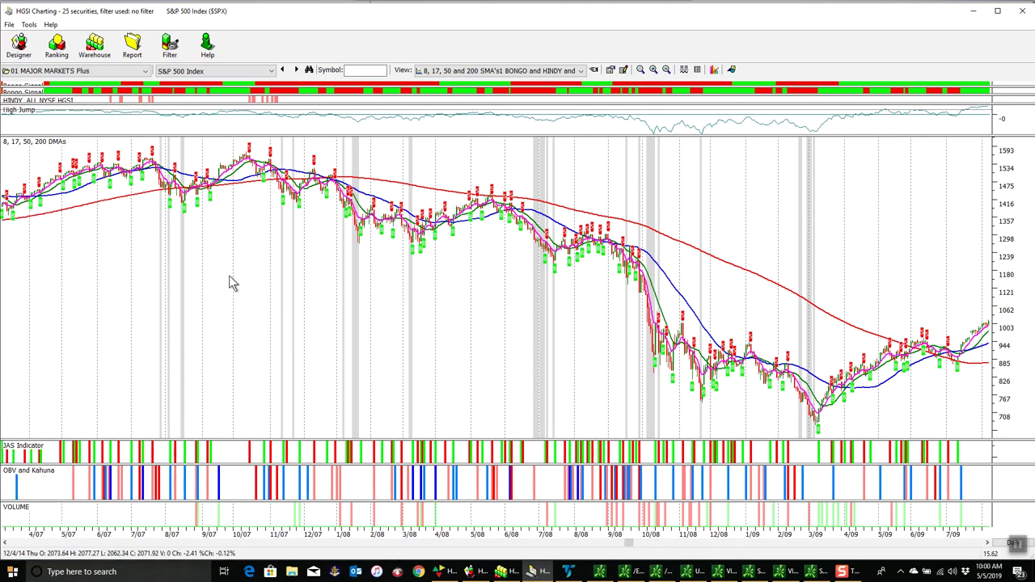
scroll(229, 279, "up", 1)
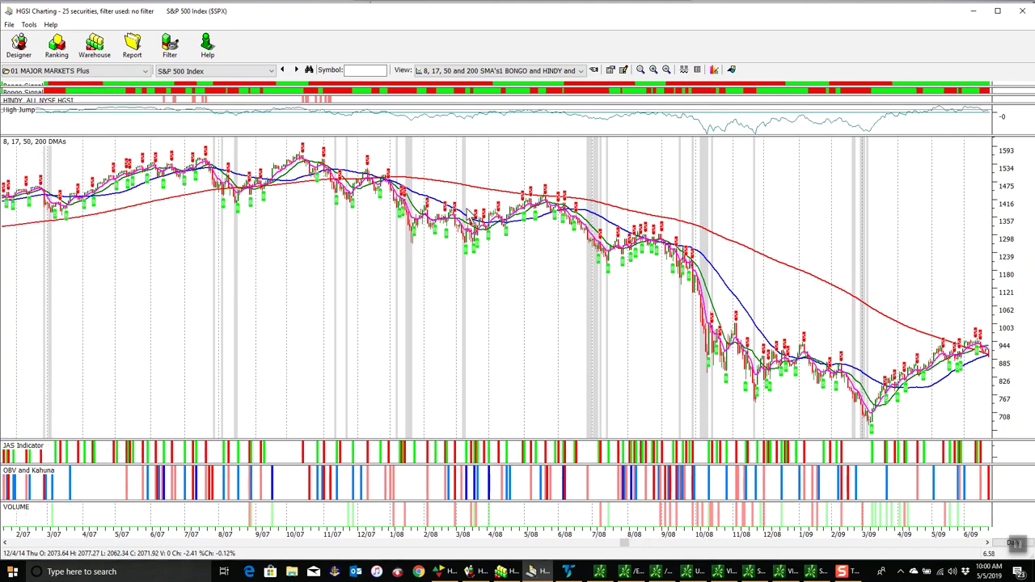
Examine the S&P 500 Index from April to November 2007 in detail against its clusters of Hindenburg Omen signals.
left_click(653, 70)
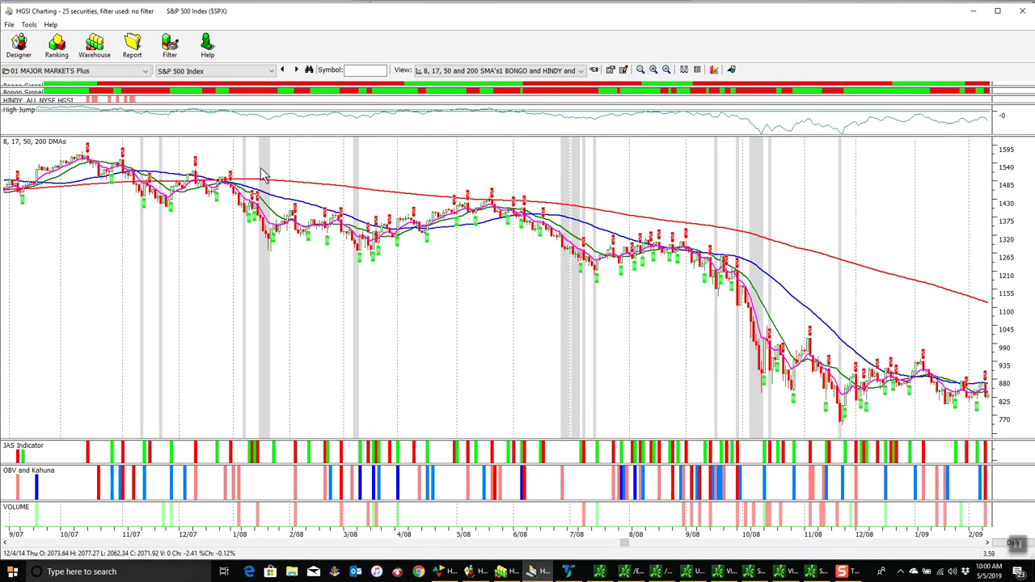
scroll(310, 329, "up", 8)
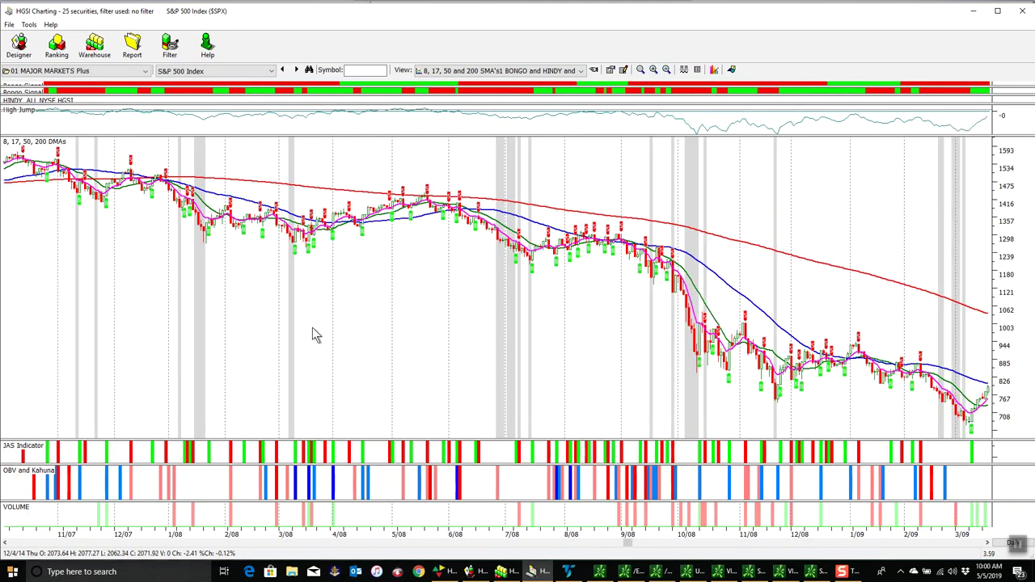
scroll(333, 330, "up", 5)
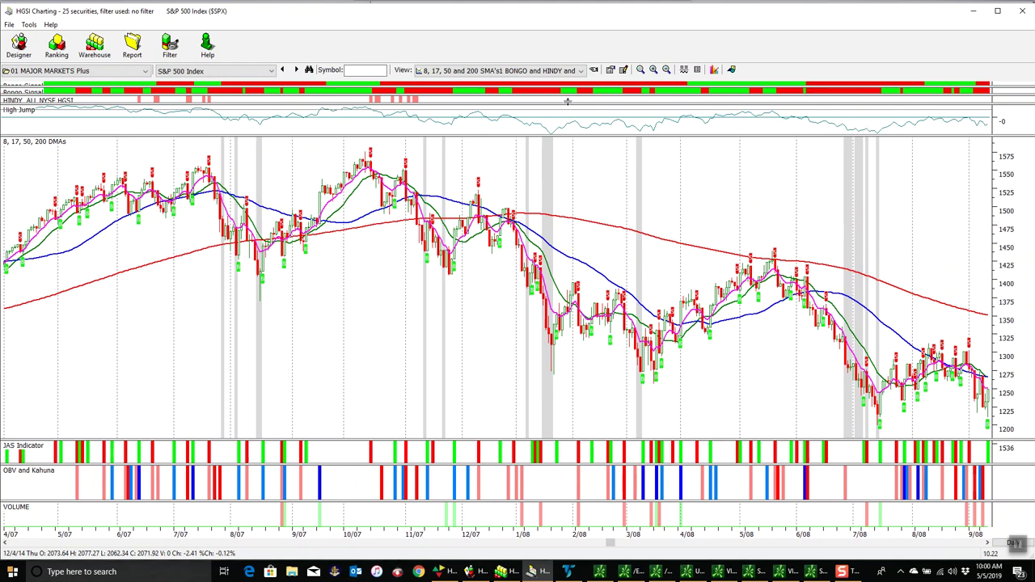
left_click(653, 70)
left_click(653, 69)
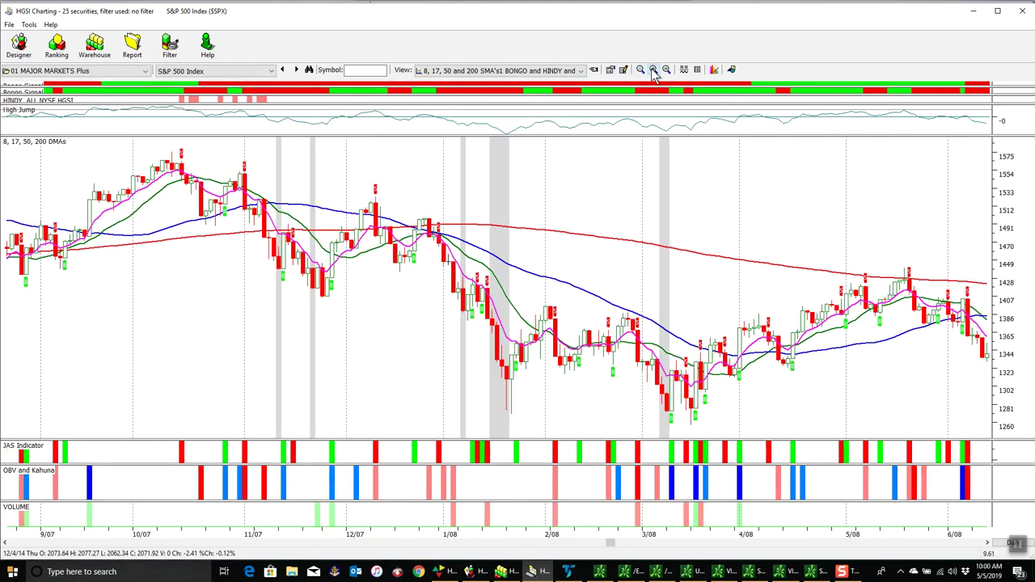
left_click(653, 70)
scroll(234, 477, "up", 6)
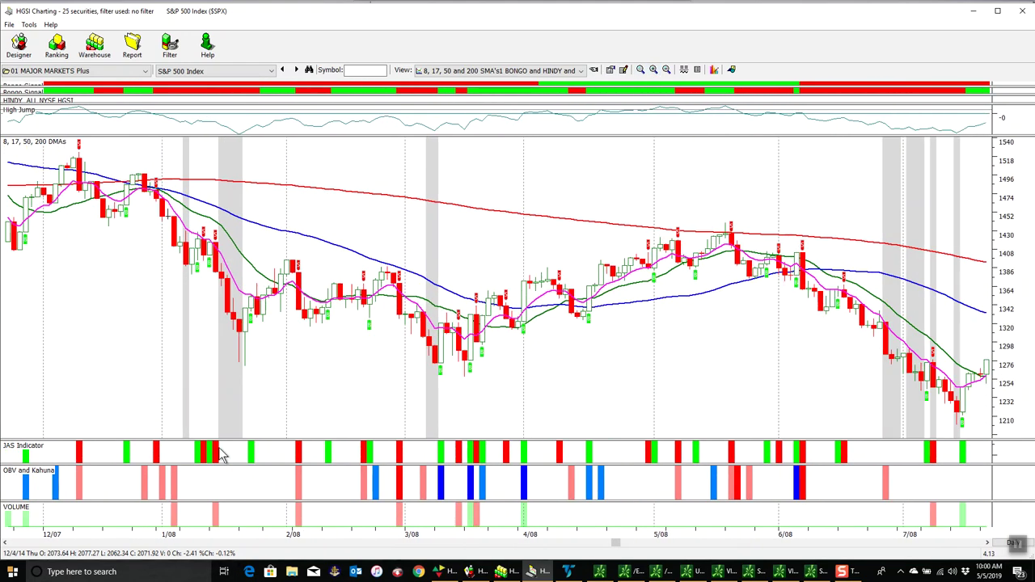
scroll(226, 435, "up", 5)
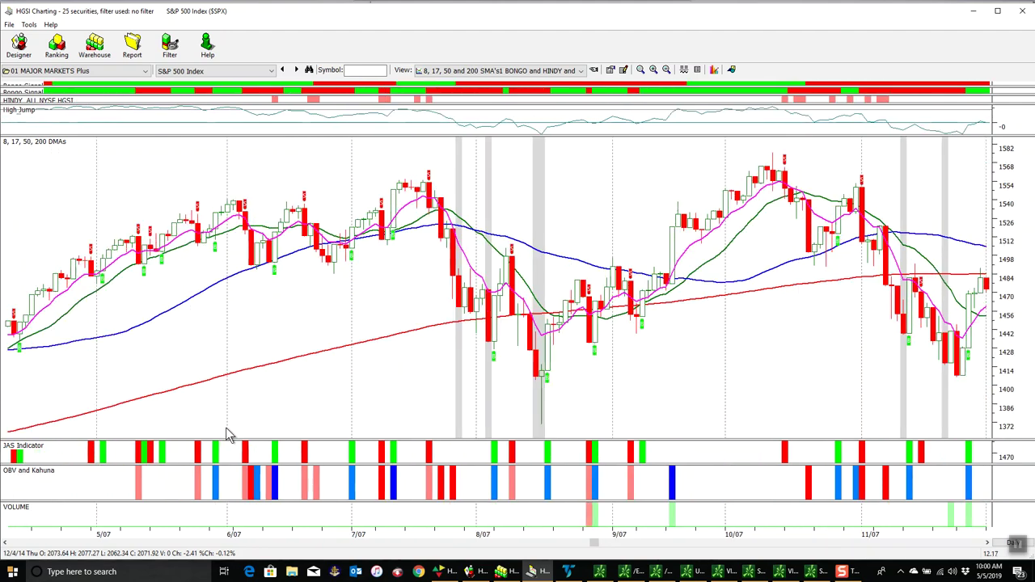
scroll(226, 434, "up", 2)
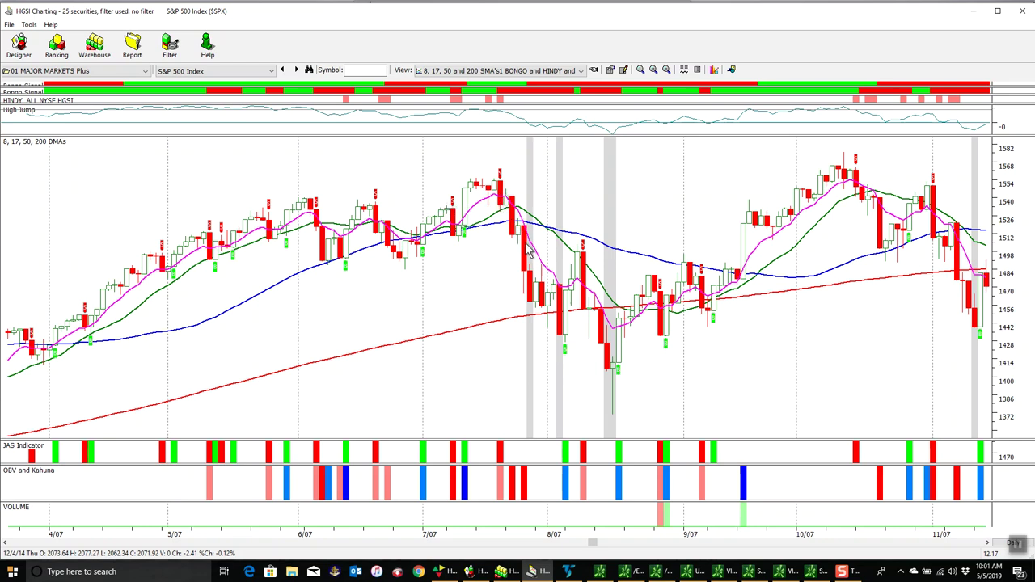
Draw arrows on the S&P 500 chart from late July 2007 to the August 16 low, then up to the October 11 high.
left_click(732, 70)
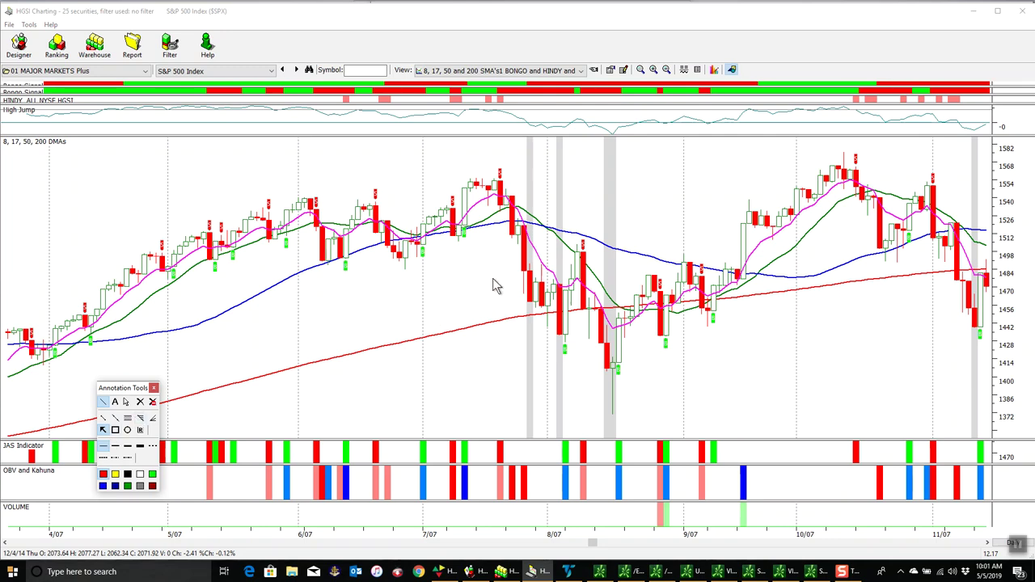
left_click_drag(514, 231, 614, 421)
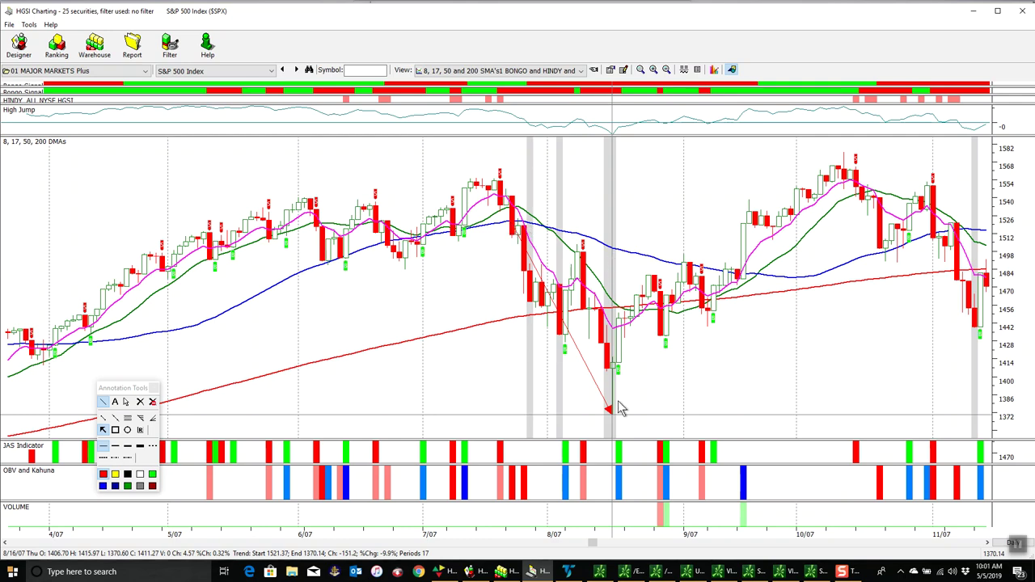
mouse_move(614, 422)
left_mouse_down()
mouse_move(824, 172)
mouse_move(848, 158)
left_mouse_up()
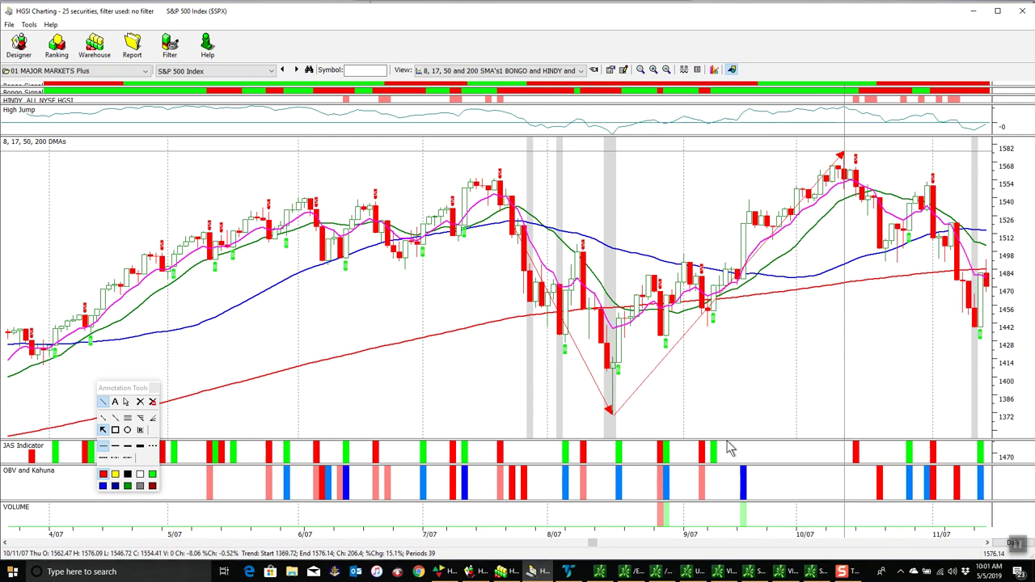
Examine the S&P 500 Index decline from November 2007 to January 2009 following the cluster of Hindenburg Omen signals.
scroll(739, 392, "down", 10)
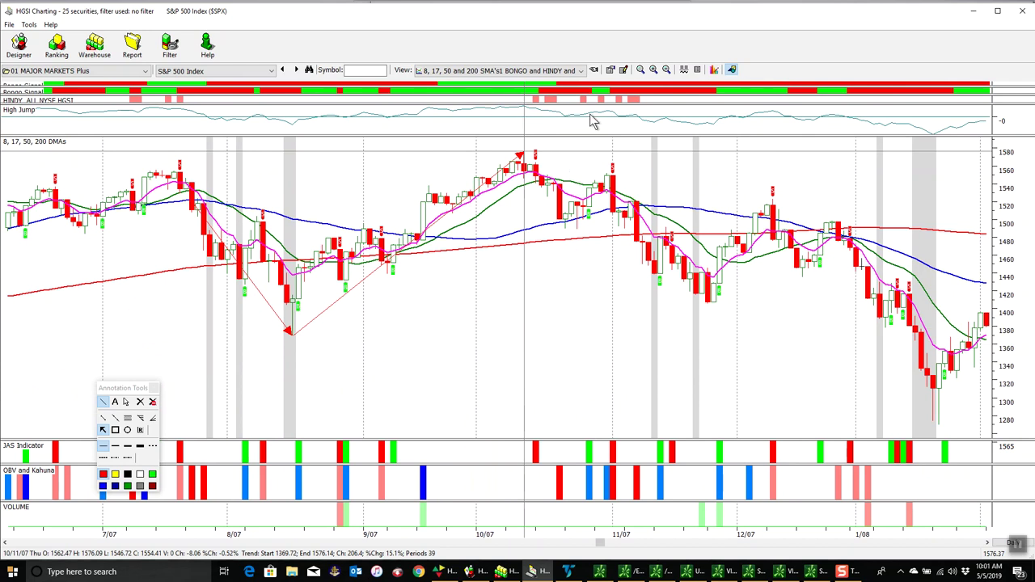
left_click(636, 207)
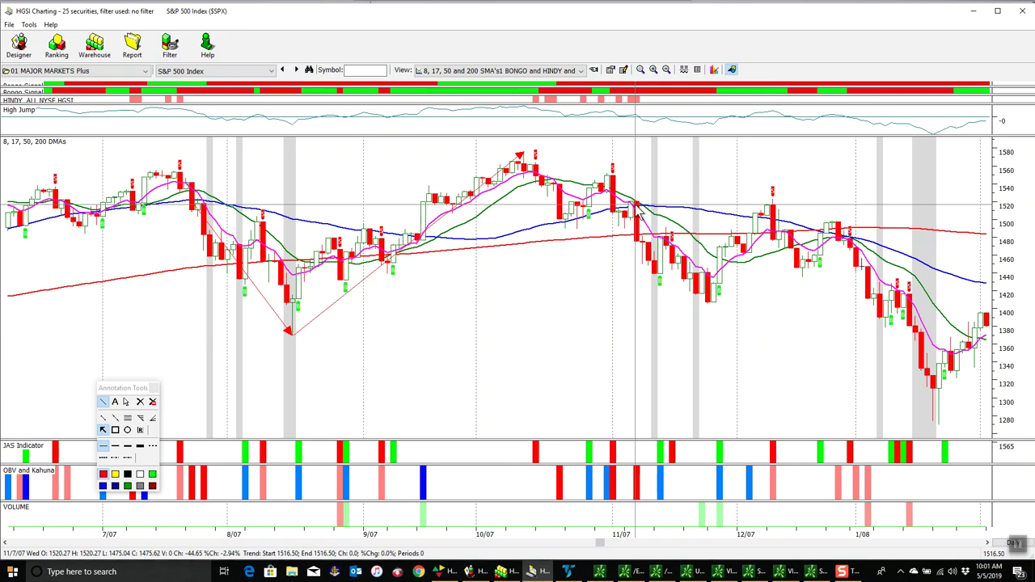
scroll(636, 207, "down", 5)
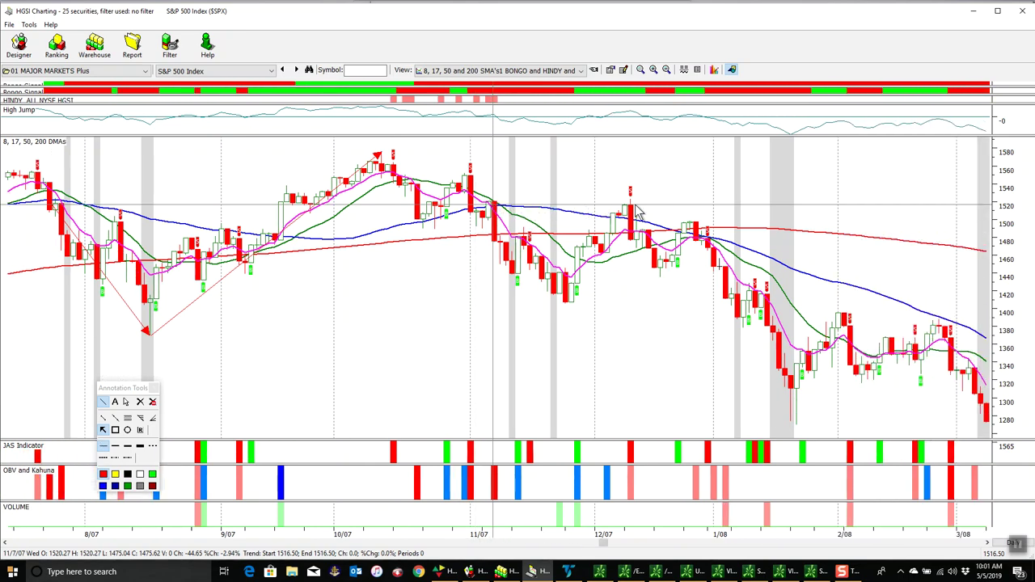
scroll(636, 207, "down", 5)
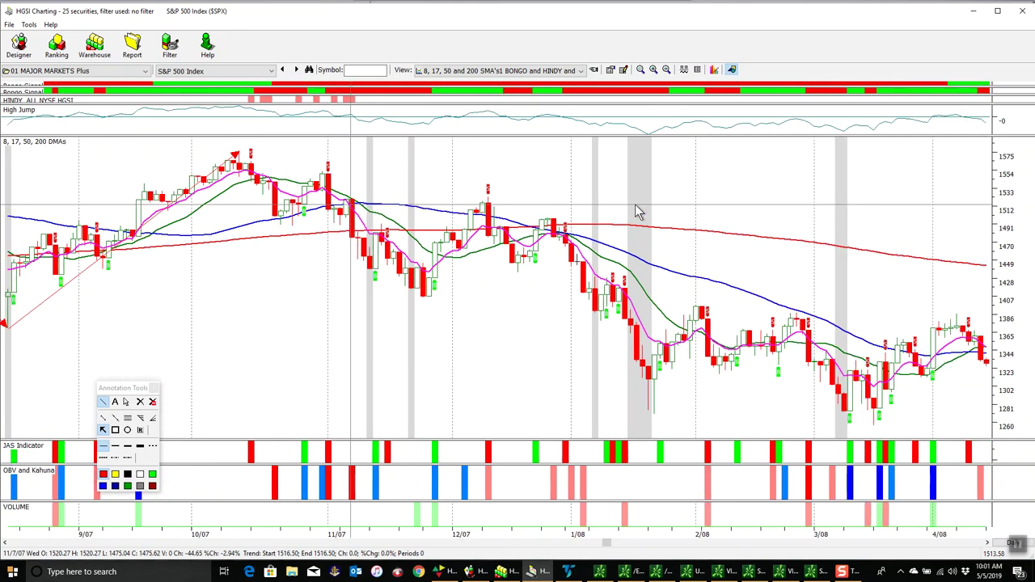
scroll(636, 212, "down", 3)
scroll(636, 212, "down", 5)
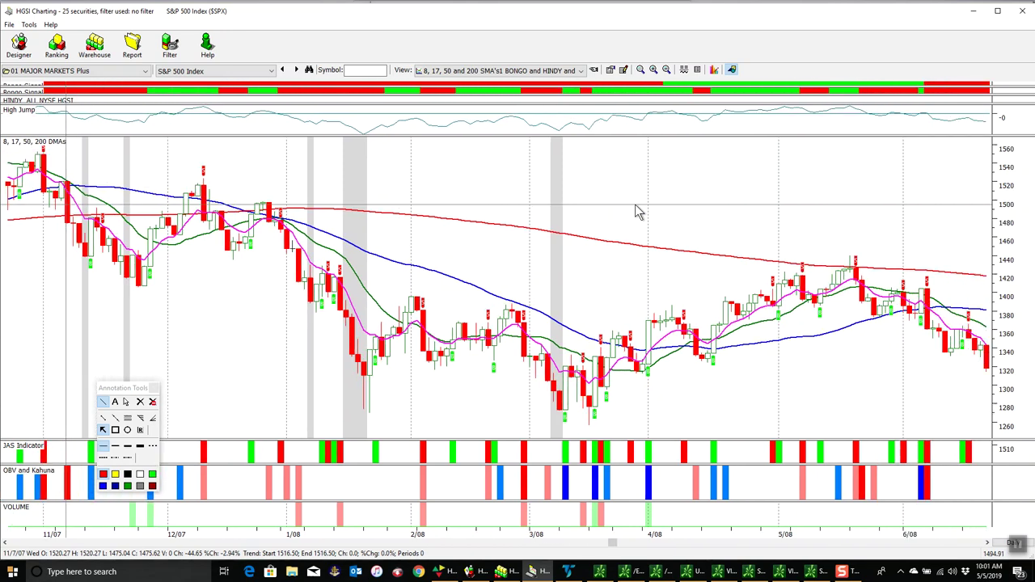
scroll(637, 212, "down", 4)
scroll(636, 212, "down", 1)
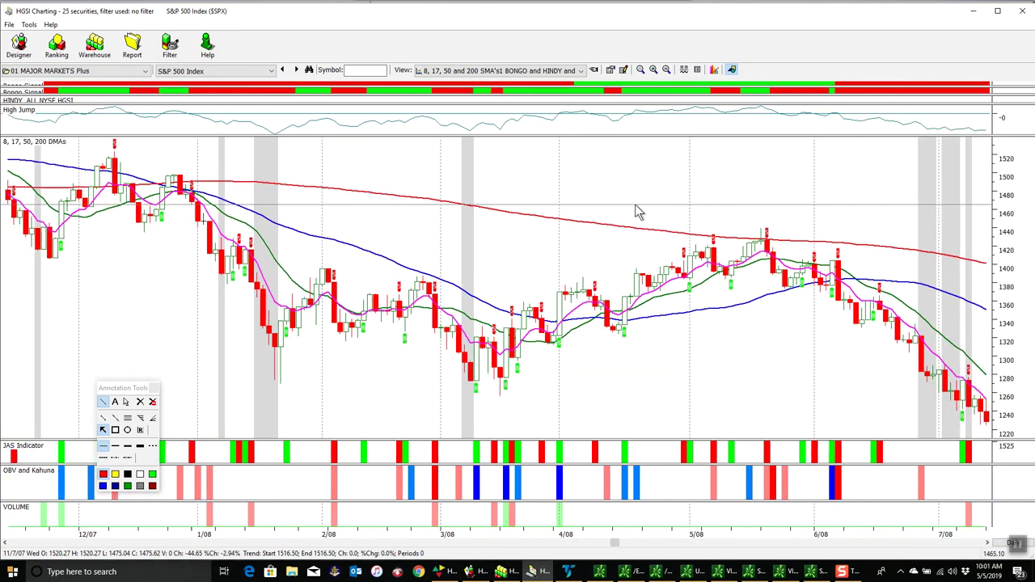
scroll(636, 212, "down", 3)
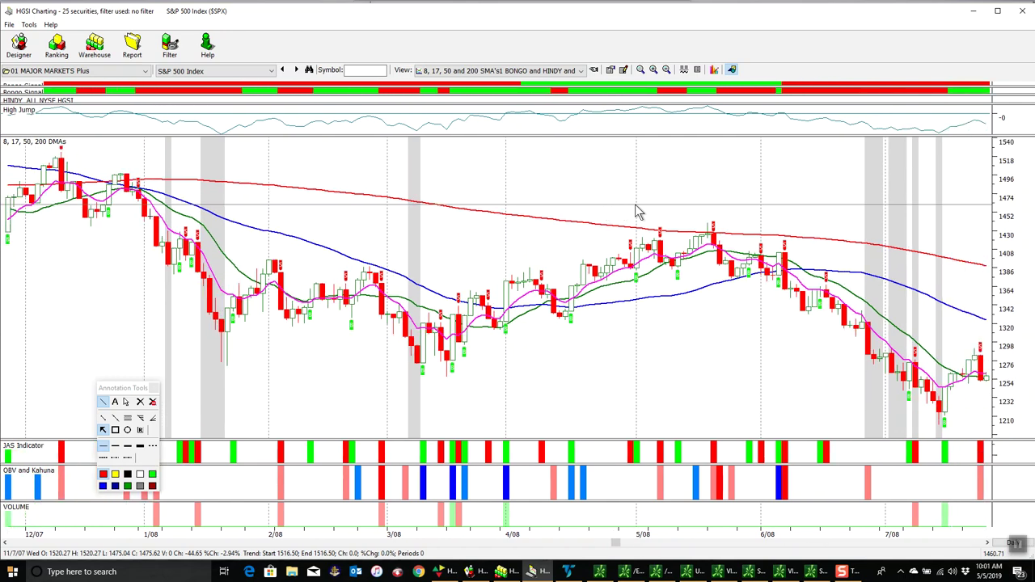
scroll(636, 211, "down", 15)
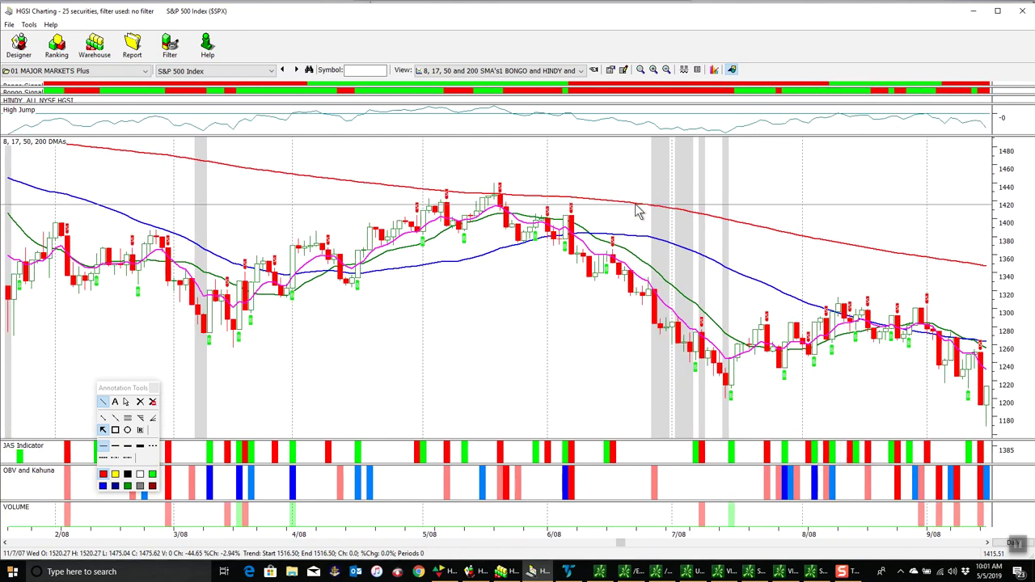
scroll(636, 212, "down", 3)
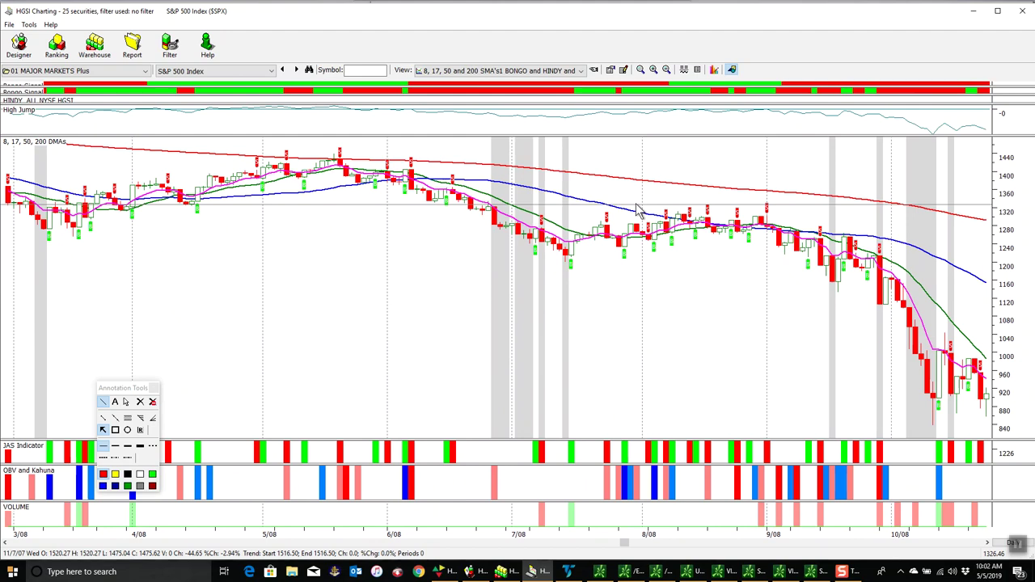
scroll(636, 212, "down", 5)
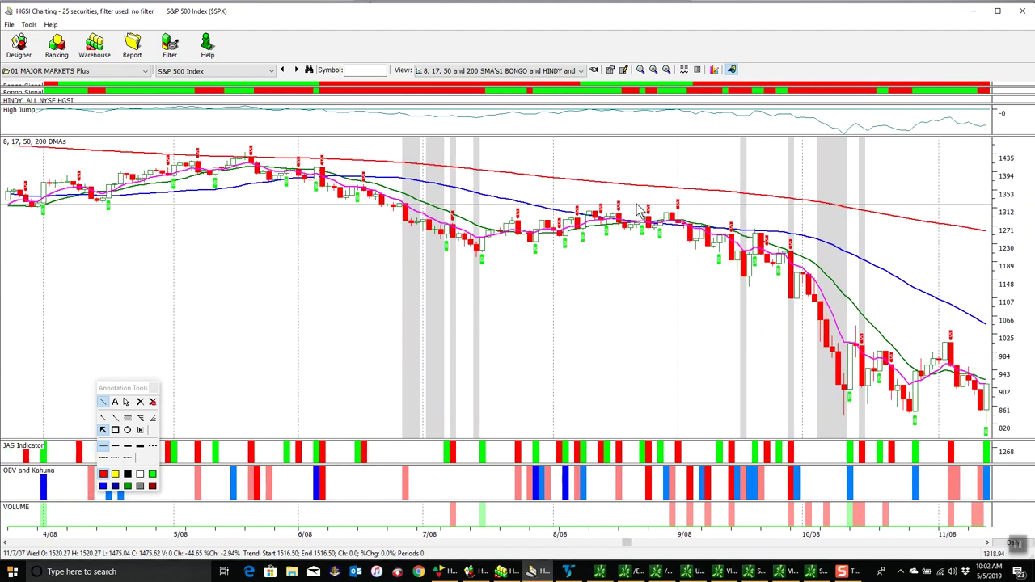
scroll(636, 212, "down", 18)
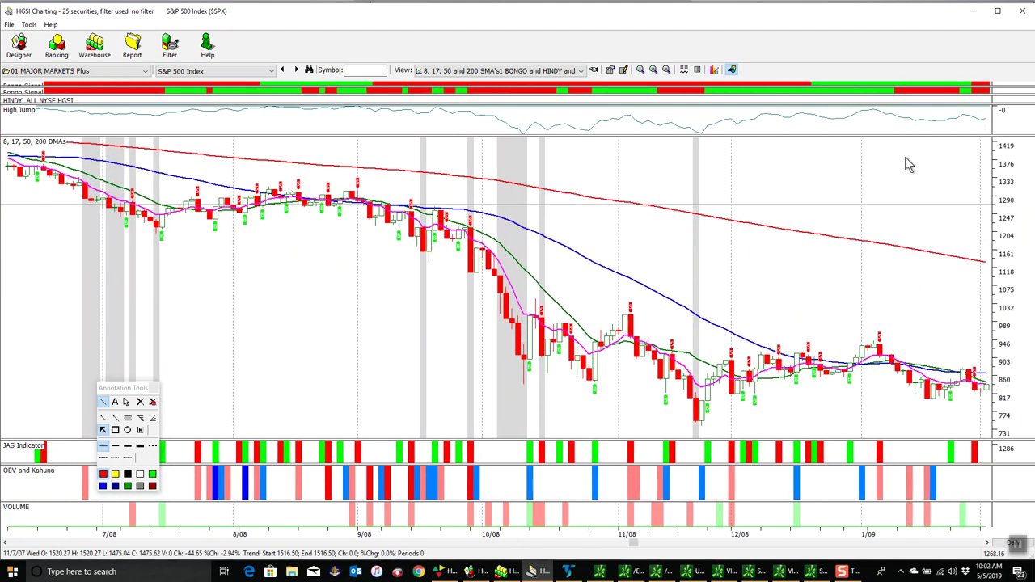
Replace the S&P 500 chart with Universal Display's from the Semiconductor Devices list, using the Scott - NEW JAS VIEW.
left_click(1022, 11)
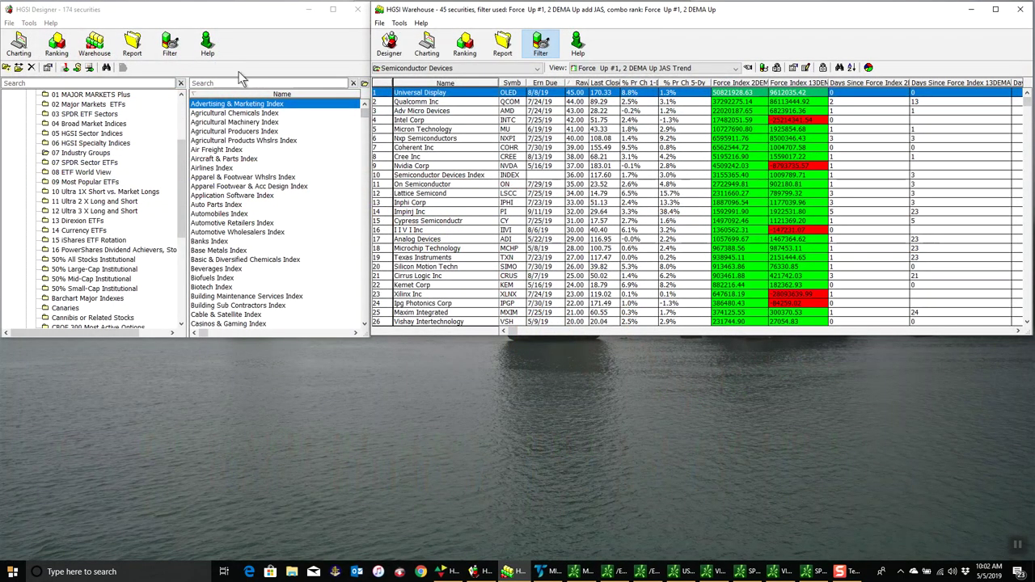
double_click(426, 93)
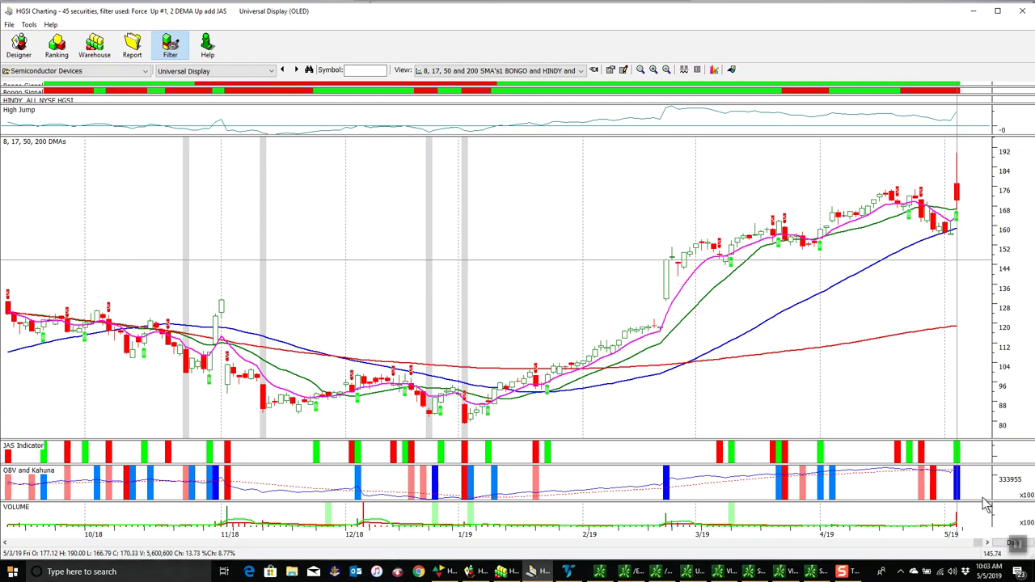
left_click(548, 71)
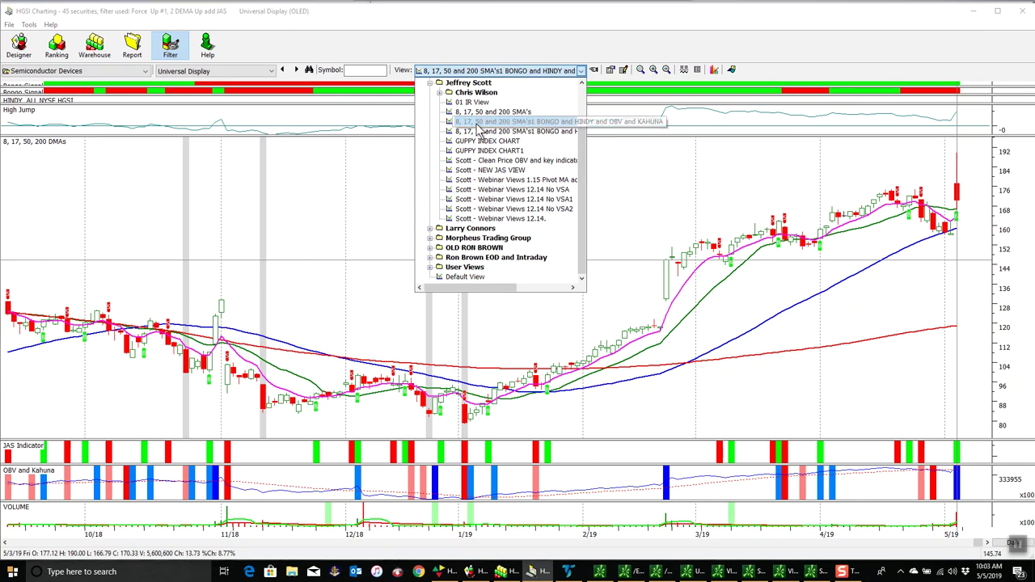
scroll(477, 126, "up", 2)
left_click(430, 131)
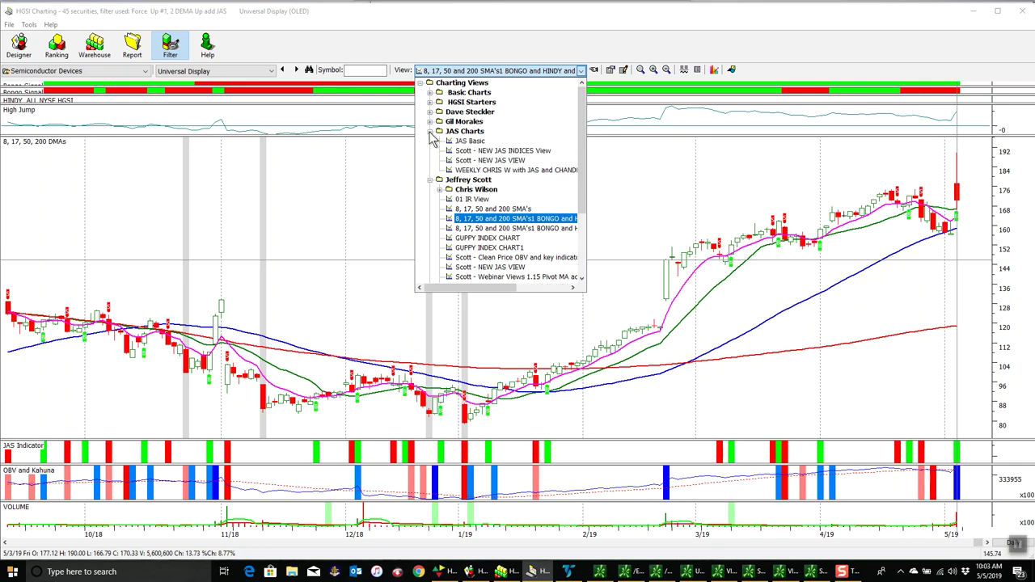
left_click(491, 160)
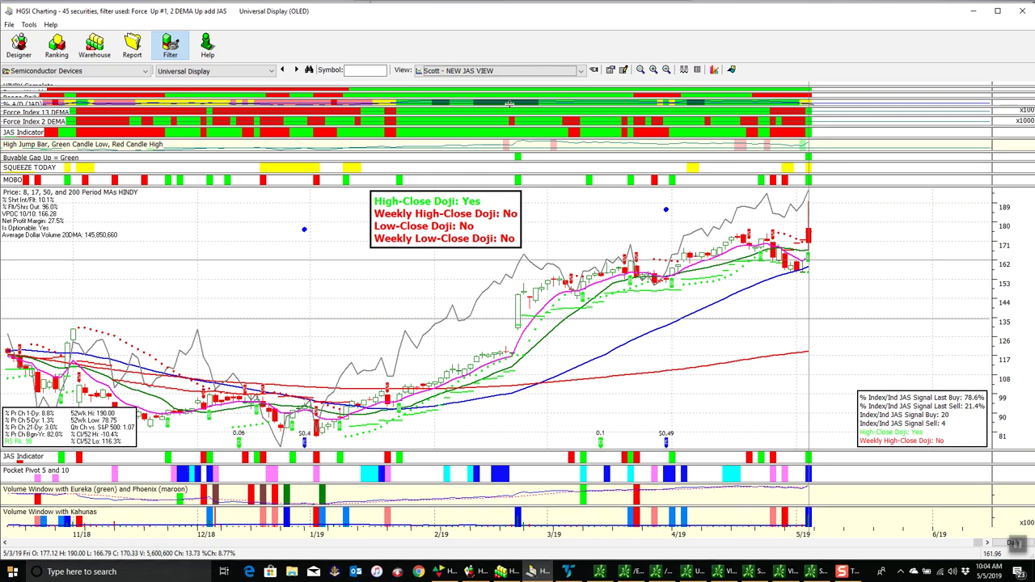
left_click_drag(511, 84, 513, 84)
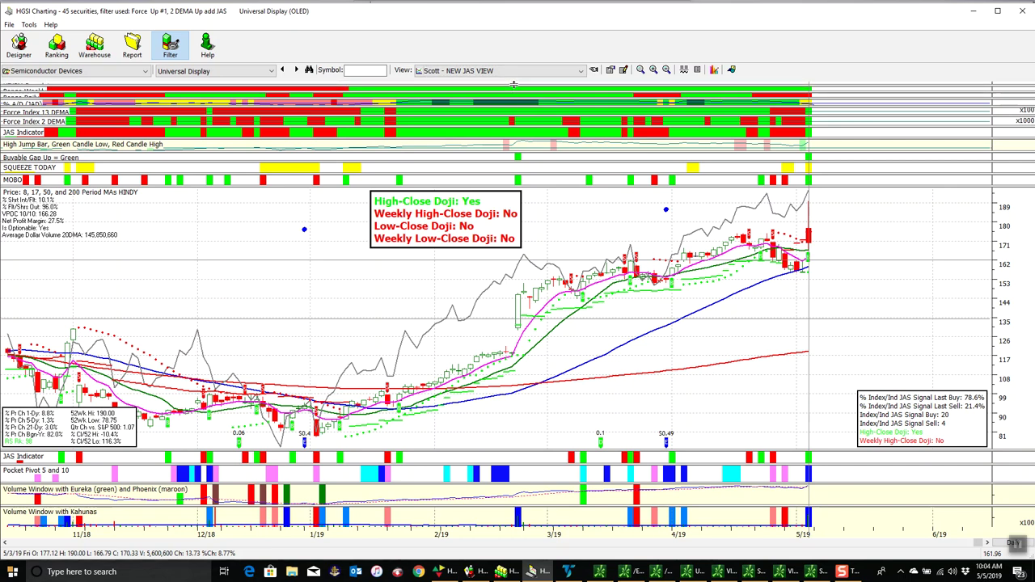
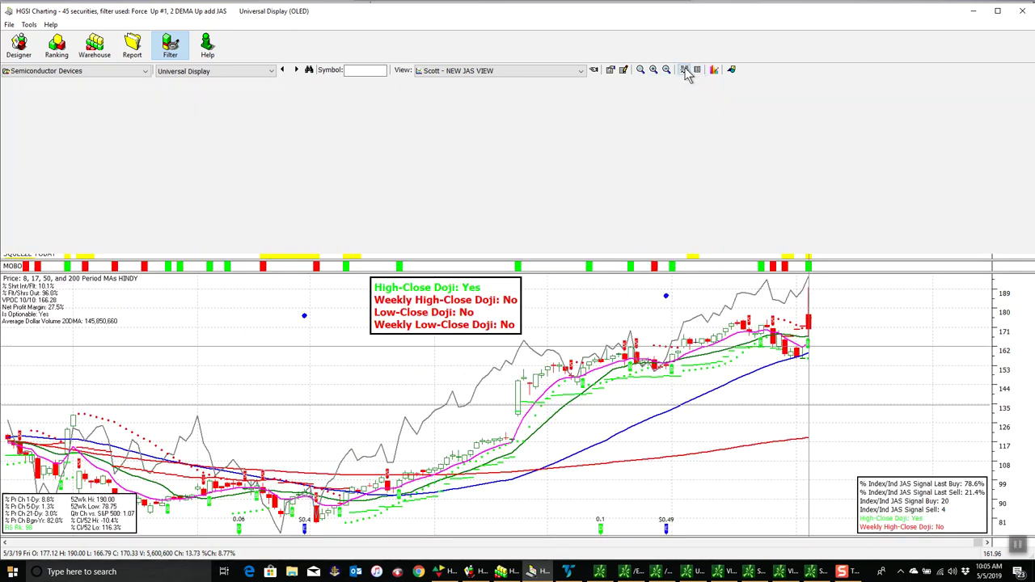
Show the company fundamentals above the chart and review Qualcomm and Adv Micro Devices, the latter over a longer period.
left_click(684, 71)
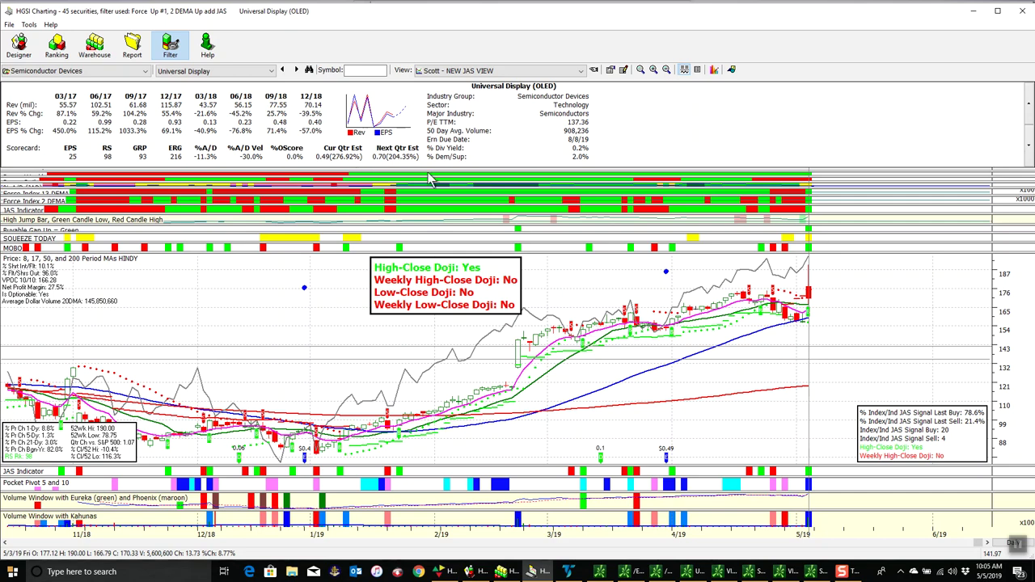
left_click(296, 70)
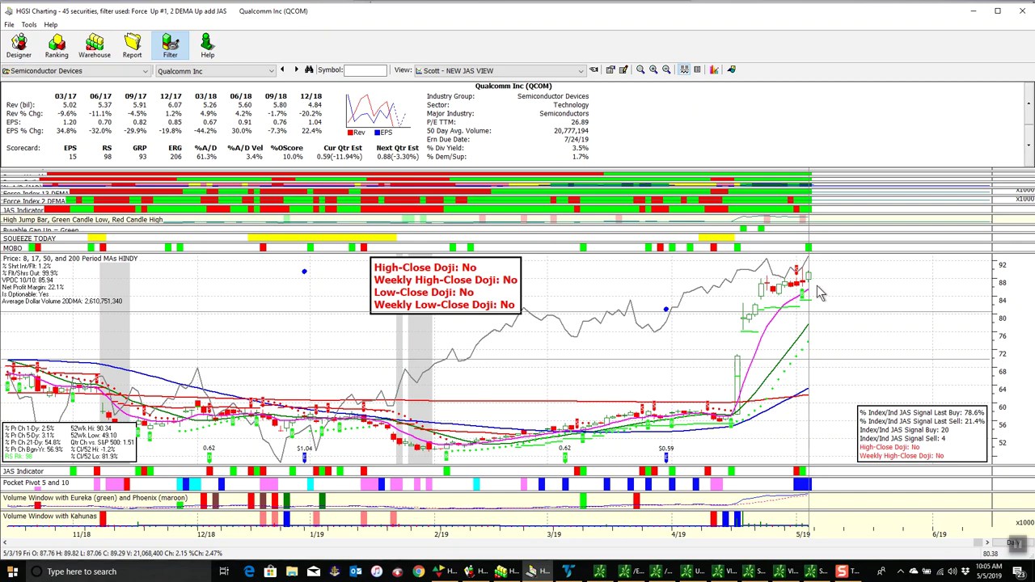
left_click(296, 71)
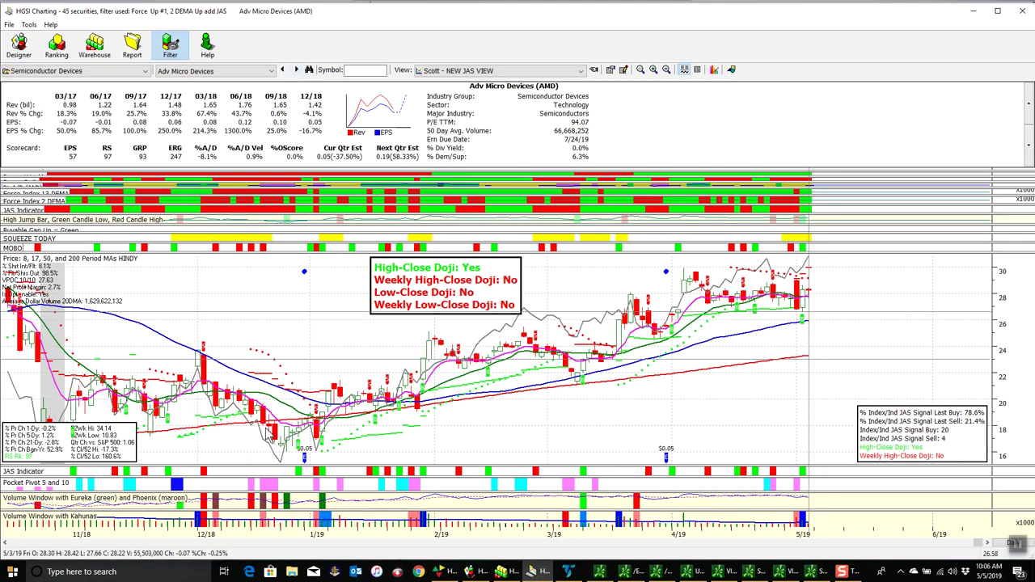
left_click(666, 70)
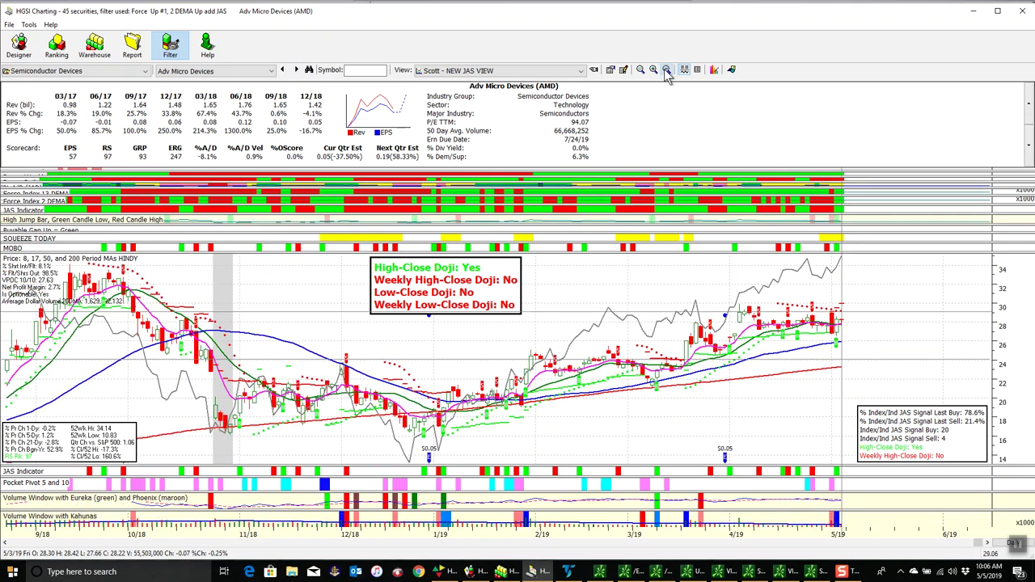
left_click(666, 71)
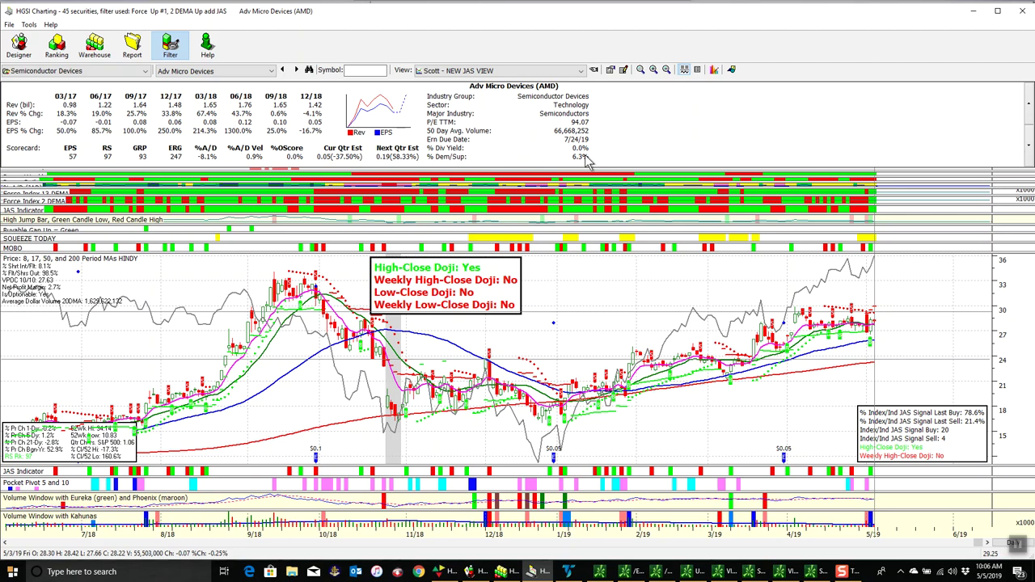
Review the charts and fundamentals of Intel, Micron Technology and Nxp Semiconductors, using a shorter period from Micron onward.
left_click(297, 70)
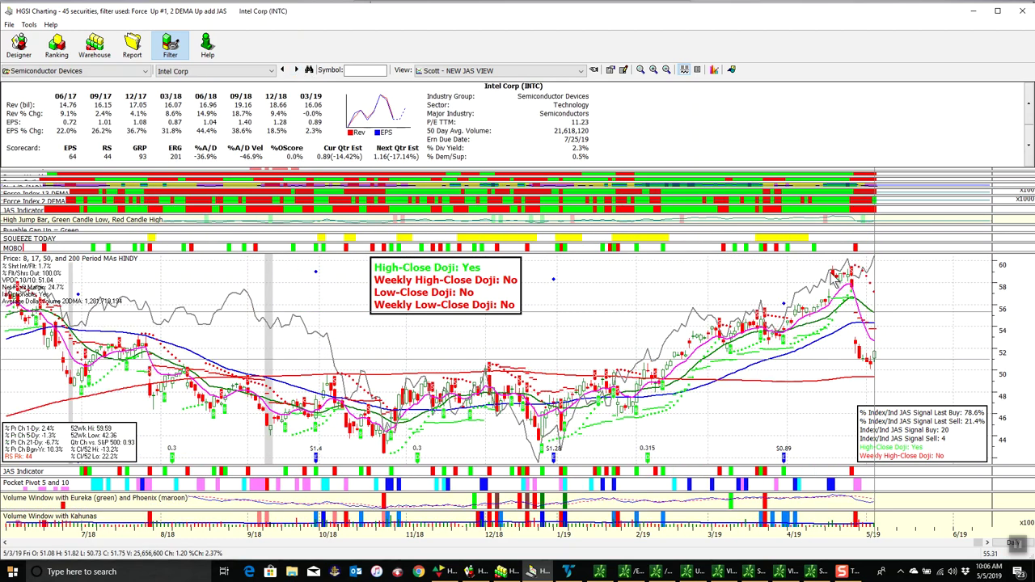
left_click(297, 70)
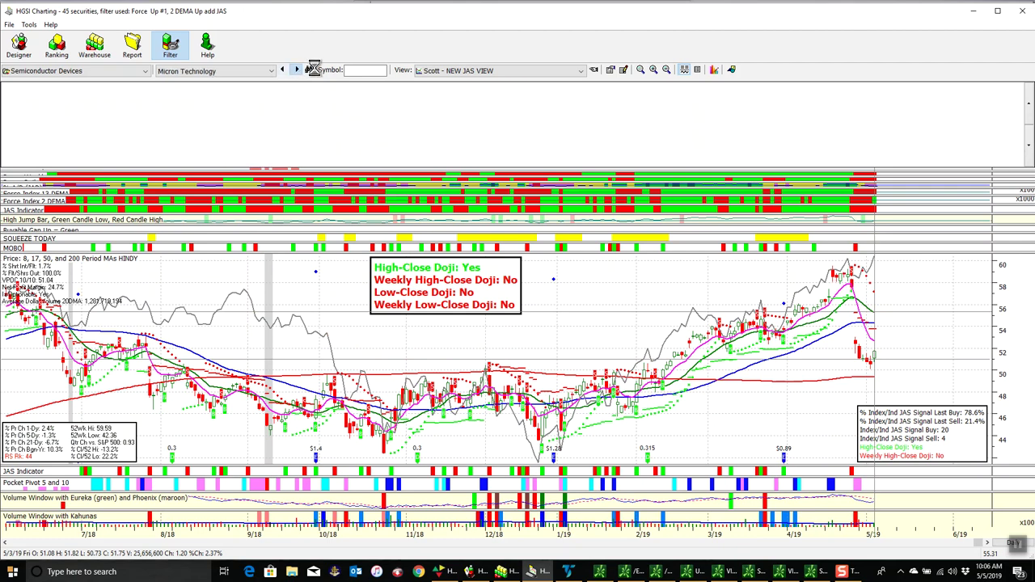
left_click(653, 69)
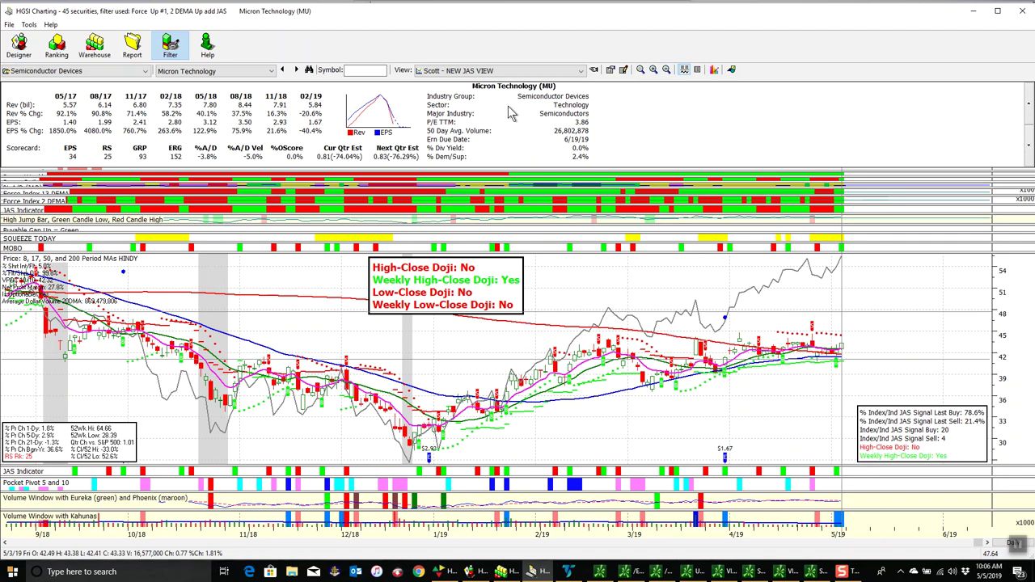
left_click(296, 71)
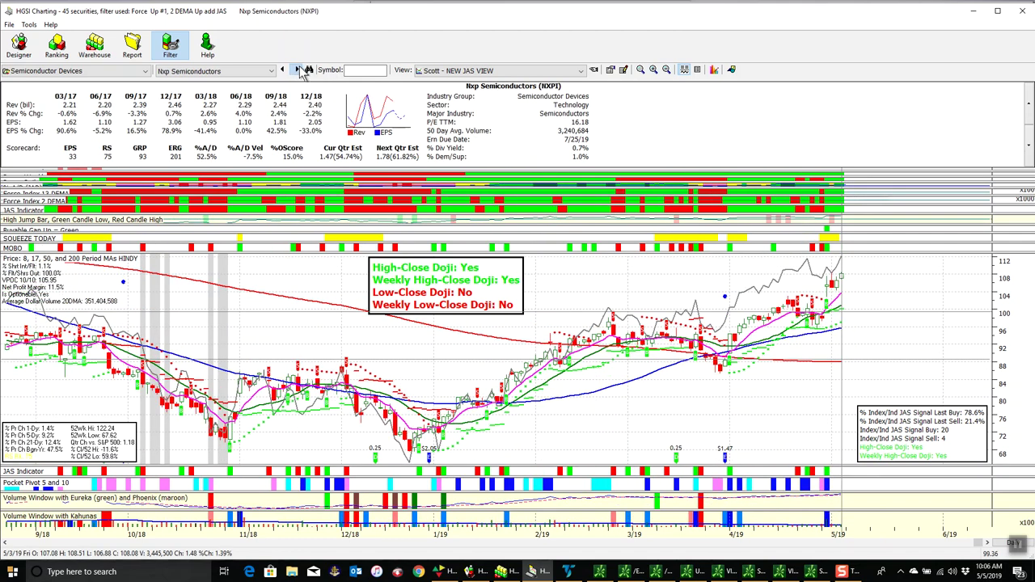
Go back through the semiconductor list to the Adv Micro Devices chart and examine its recent price action.
left_click(283, 71)
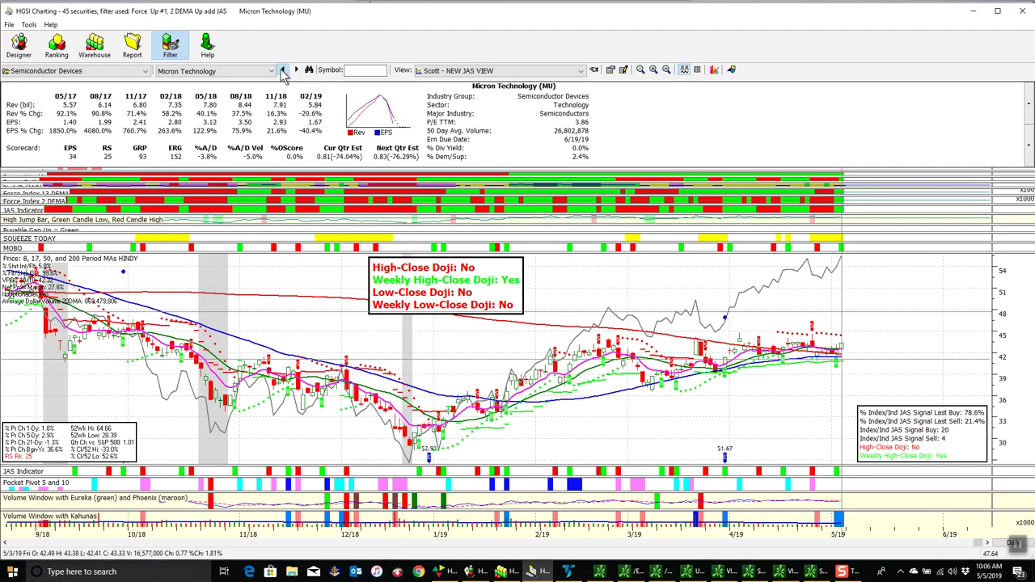
left_click(283, 70)
left_click(283, 70)
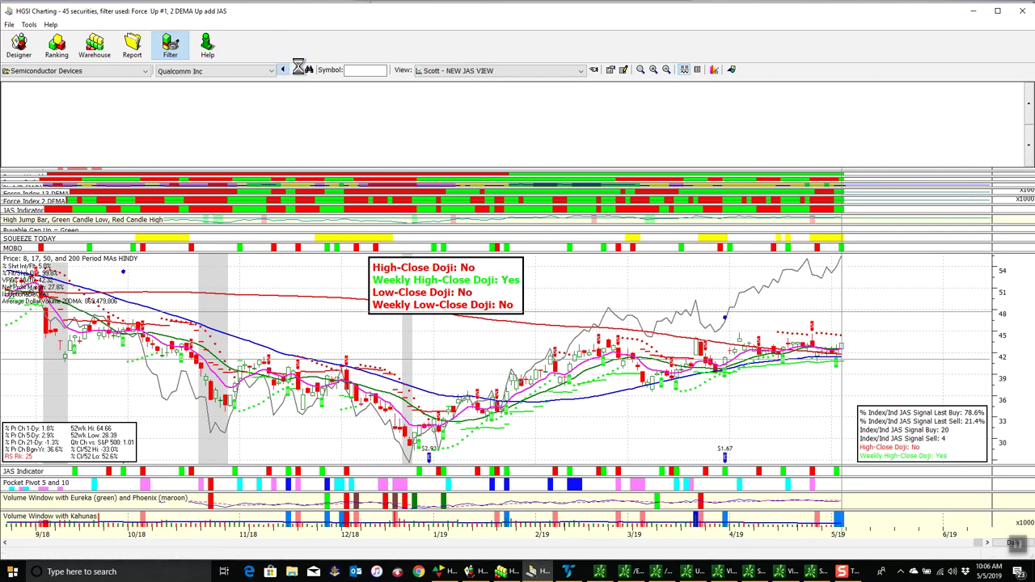
left_click(295, 71)
left_click(293, 70)
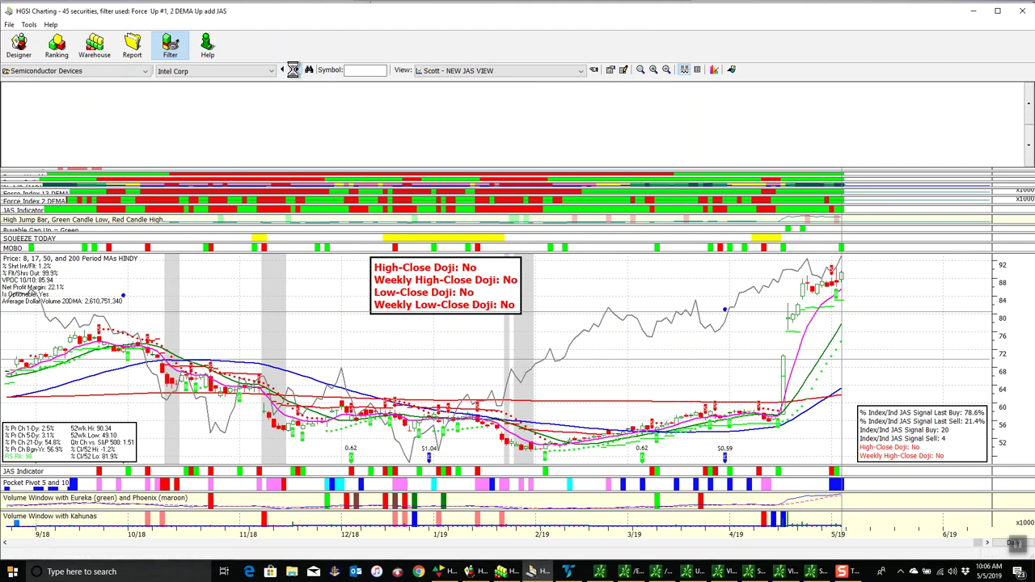
left_click(283, 70)
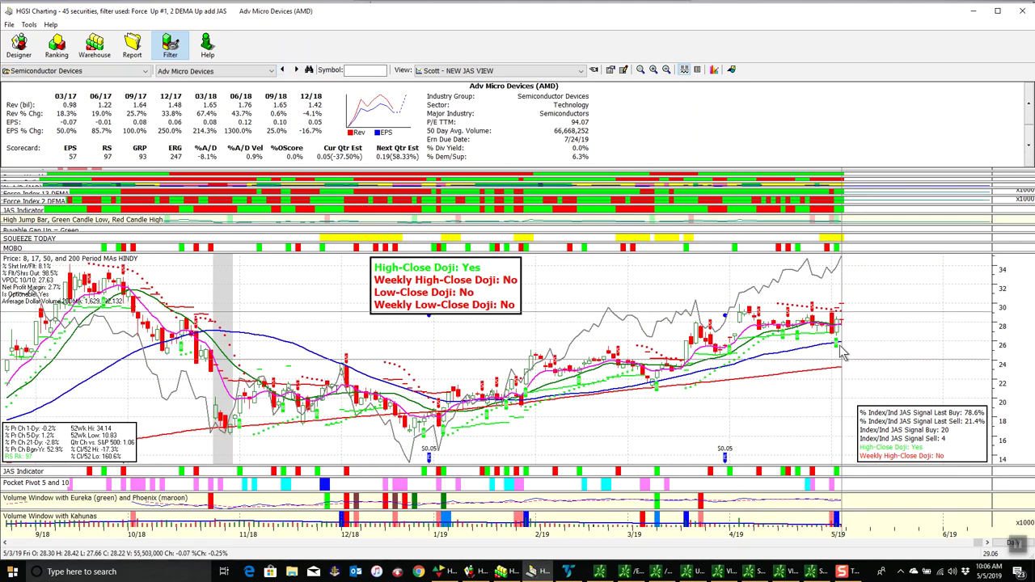
Return to the Micron Technology chart and examine its indicators and Doji readings.
left_click(293, 70)
left_click(293, 70)
left_click(293, 70)
left_click(282, 70)
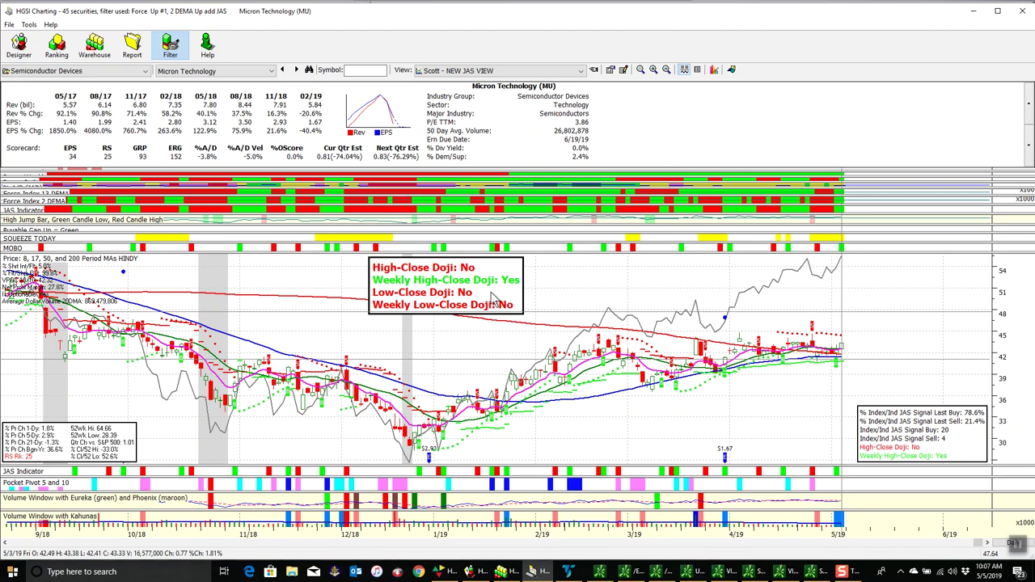
Review the charts of Nxp Semiconductors, Coherent, Cree, Nvidia and the Semiconductor Devices Index in the filtered semiconductor list.
left_click(296, 71)
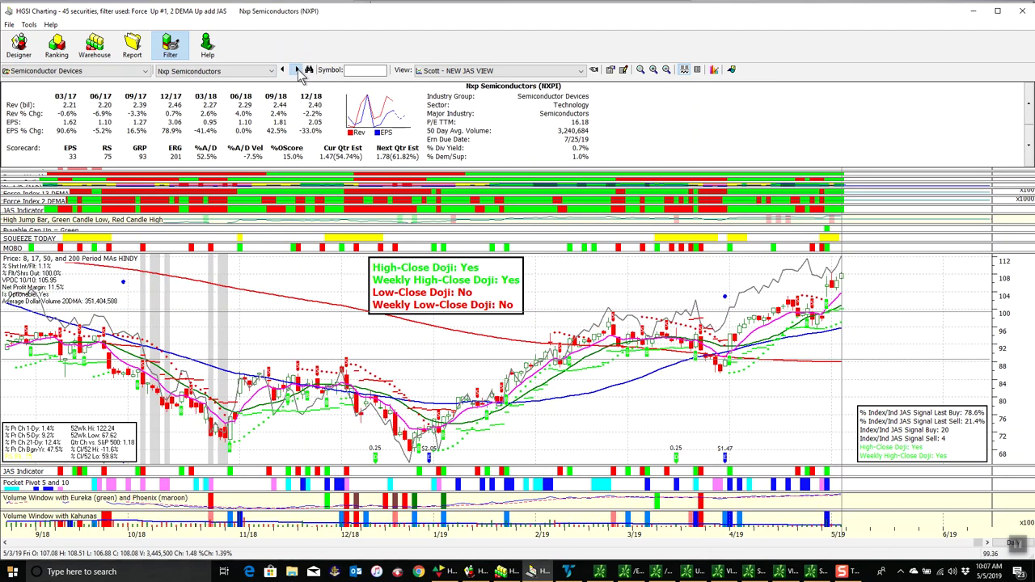
left_click(296, 71)
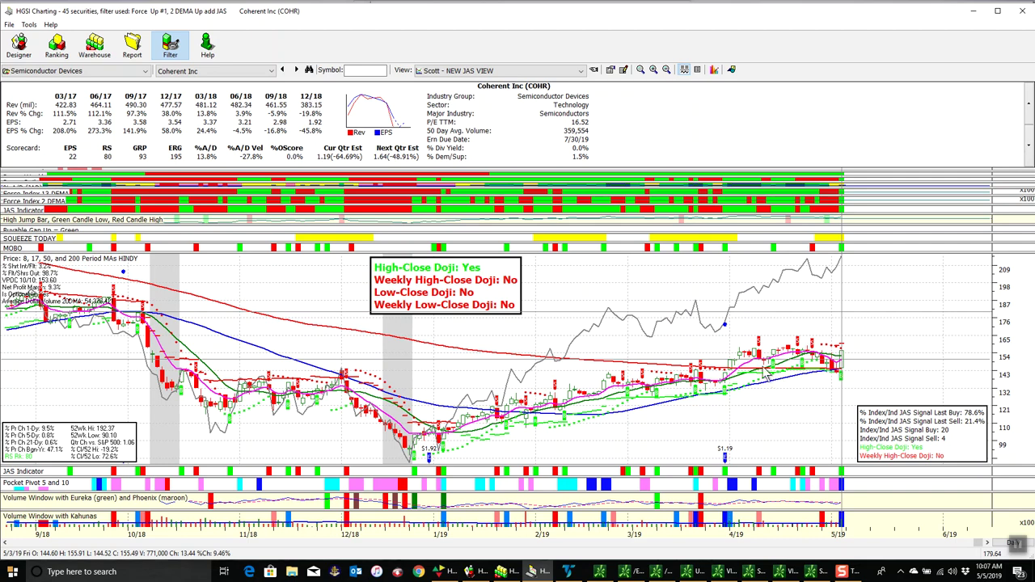
left_click(296, 70)
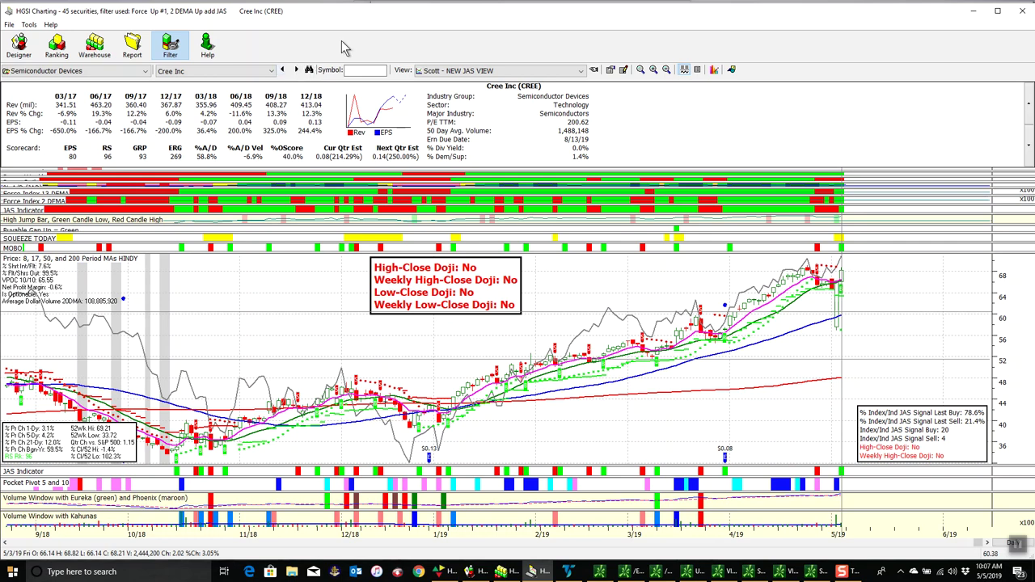
left_click(296, 70)
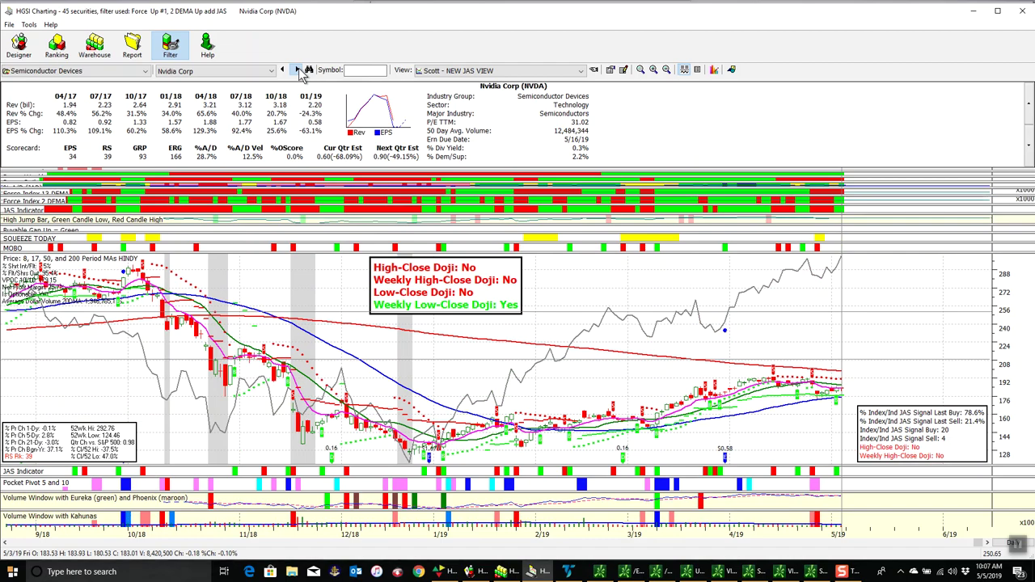
left_click(298, 71)
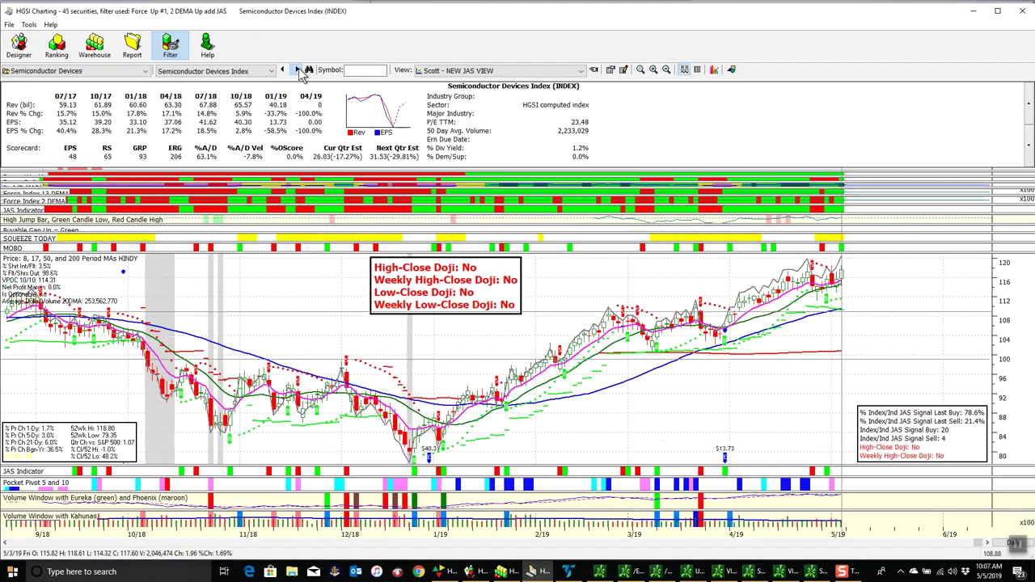
Close the semiconductor chart, return to the industry groups list, open the Telecom Carriers group's stocks and chart Zix Corp.
left_click(1023, 11)
right_click(458, 101)
left_click(477, 114)
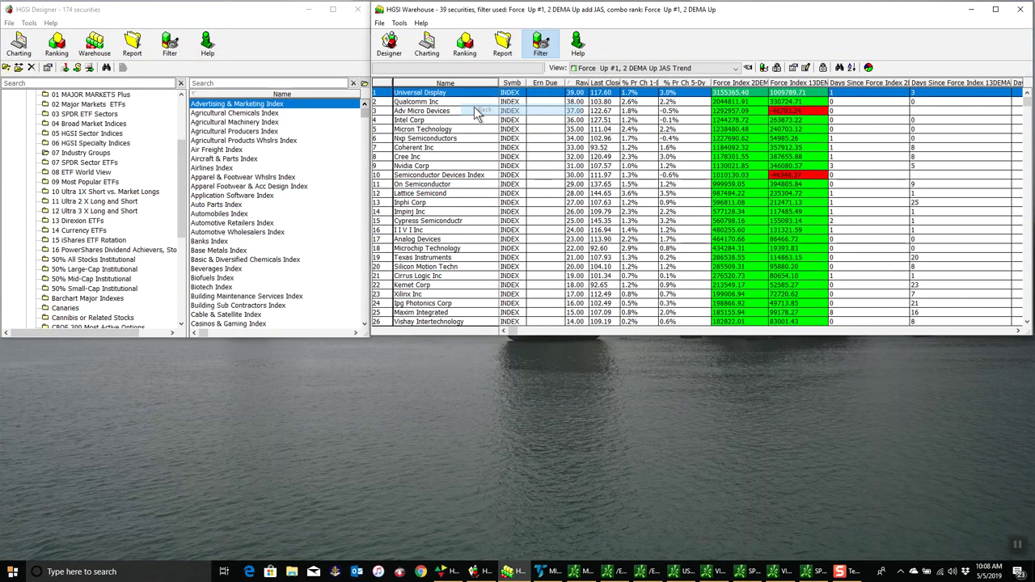
right_click(435, 103)
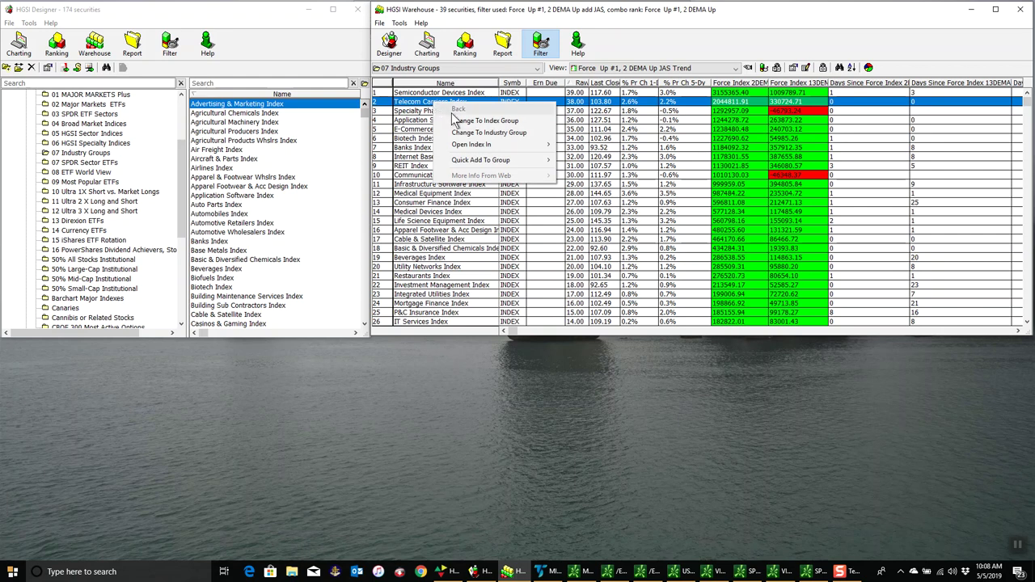
left_click(460, 120)
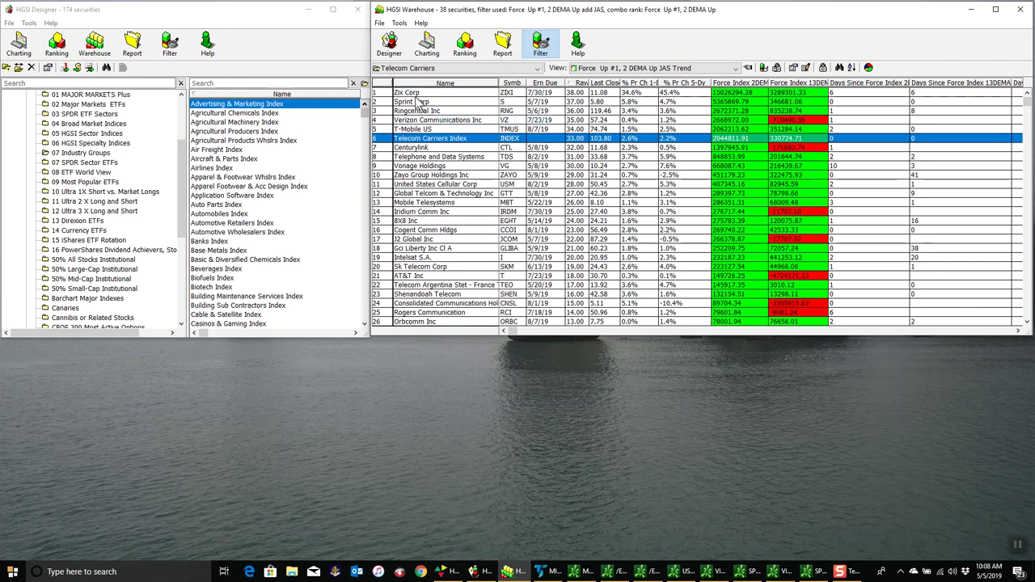
left_click(926, 410)
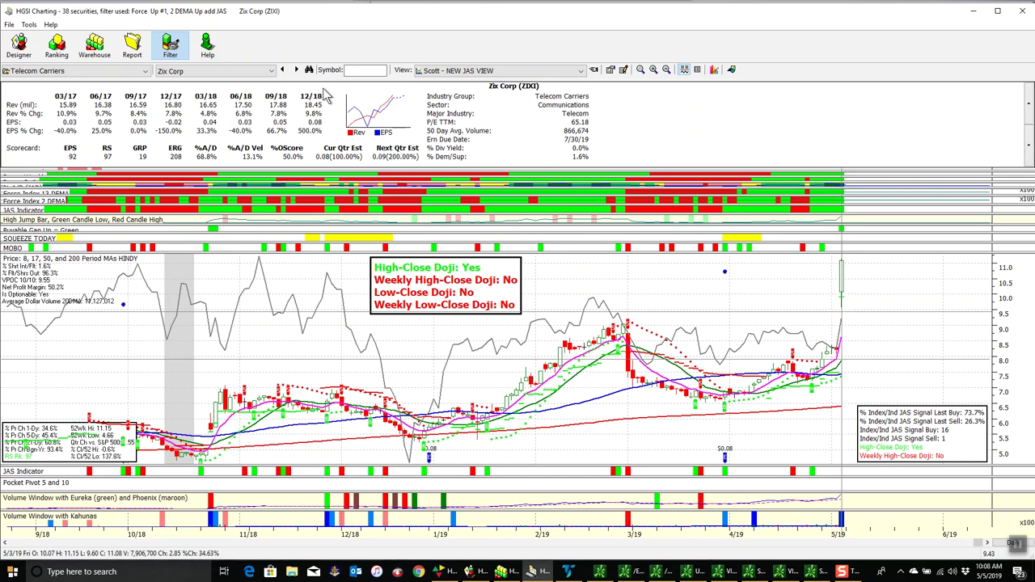
Review the charts of Sprint, Ringcentral, Verizon, T-Mobile and the Telecom Carriers Index, examining Ringcentral's late-April 2019 price bar.
left_click(297, 69)
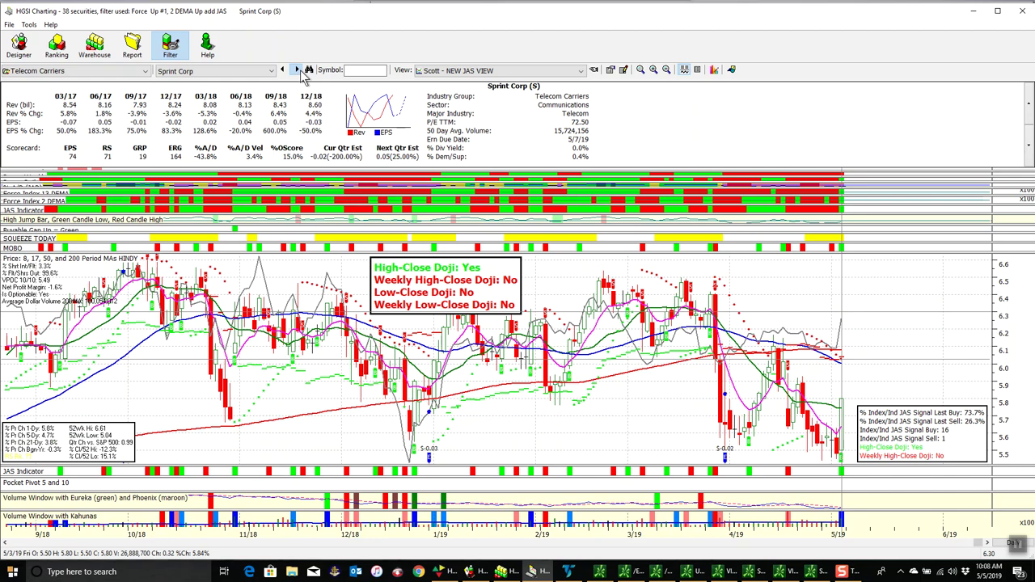
left_click(298, 71)
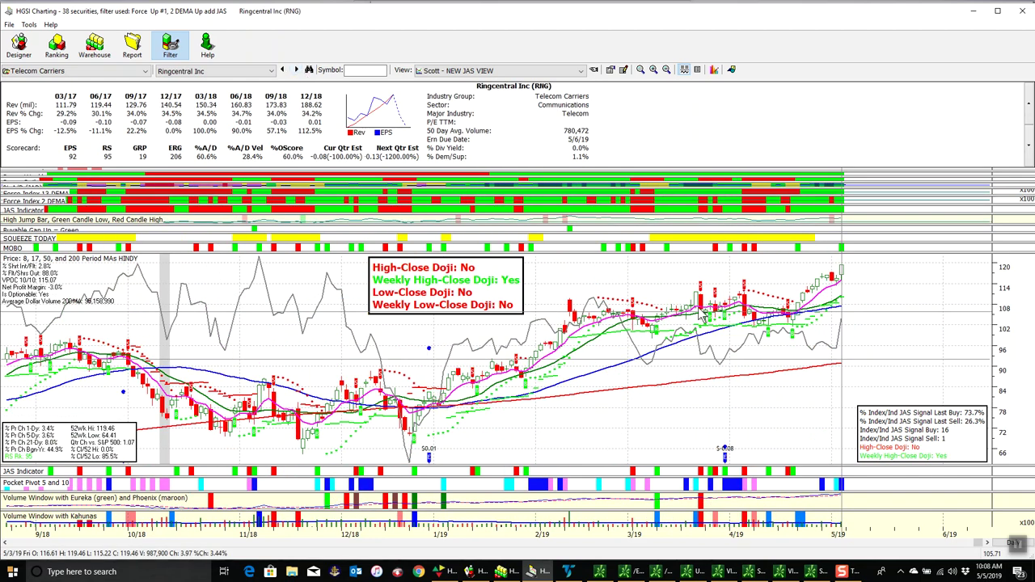
left_click(798, 322)
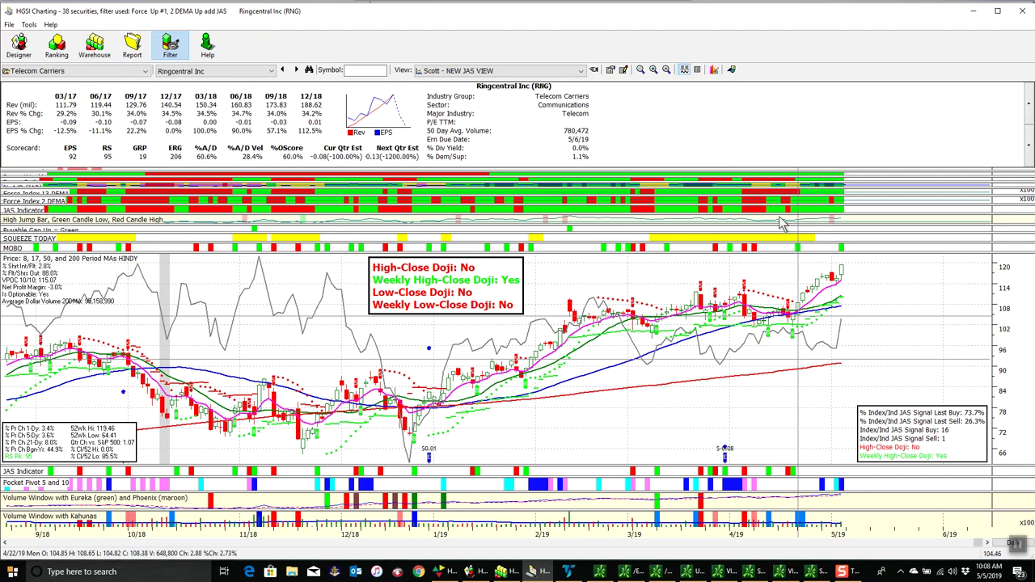
left_click(295, 70)
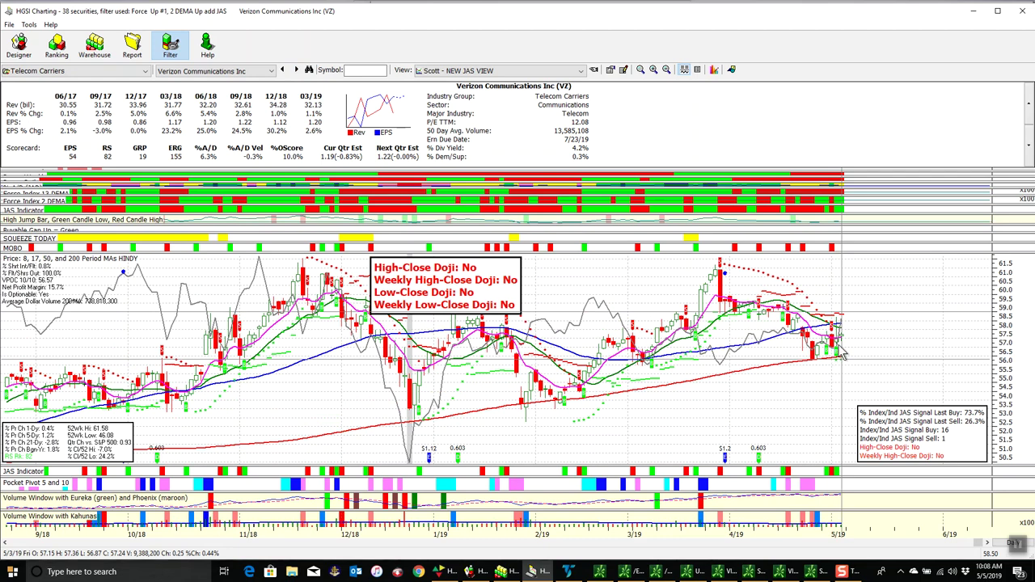
left_click(297, 70)
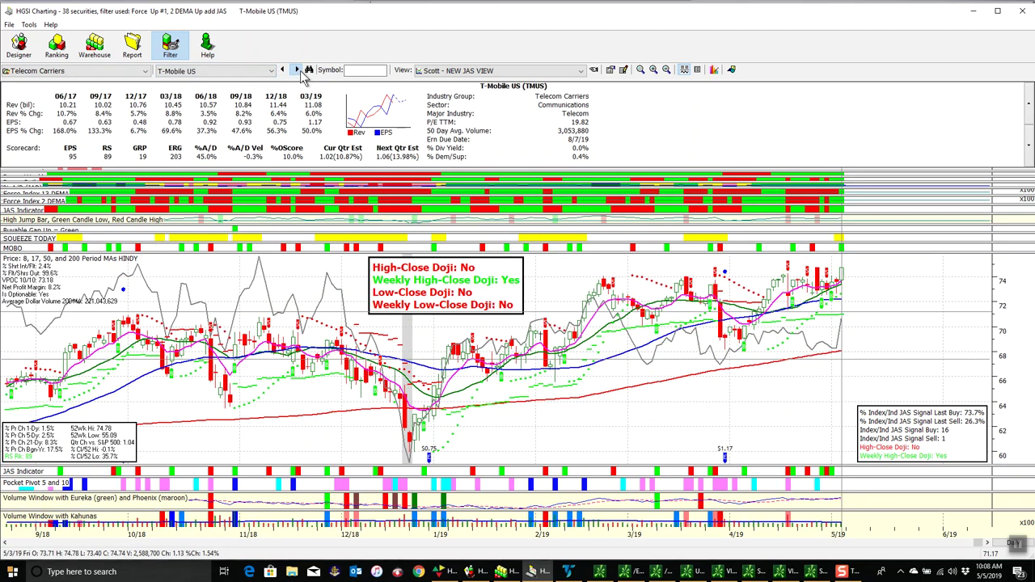
left_click(299, 70)
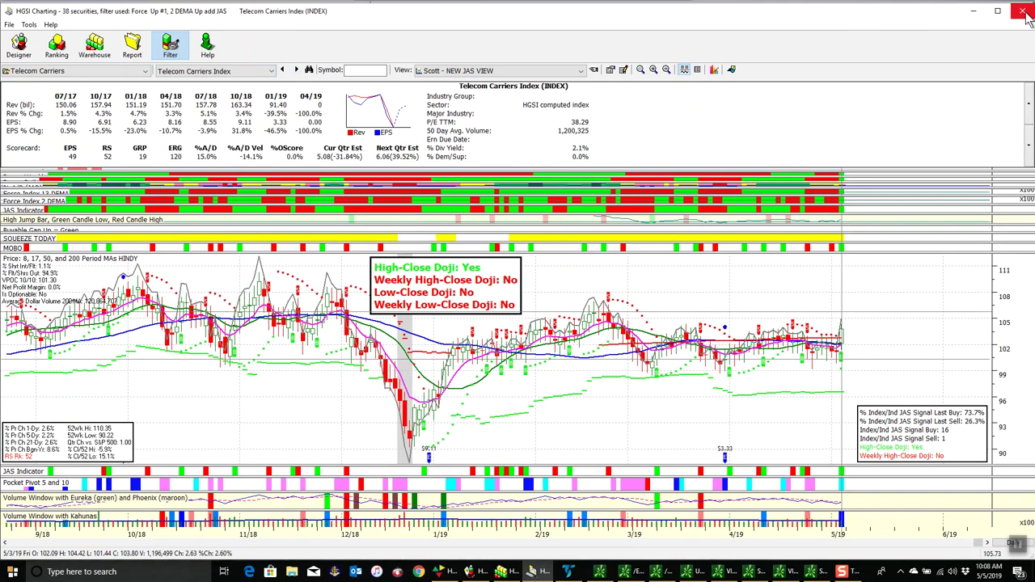
Close the telecom chart, return to the industry groups list, open the Specialty Pharma group's stocks and chart Acadia Pharmaceutica.
left_click(1022, 11)
right_click(457, 162)
left_click(477, 171)
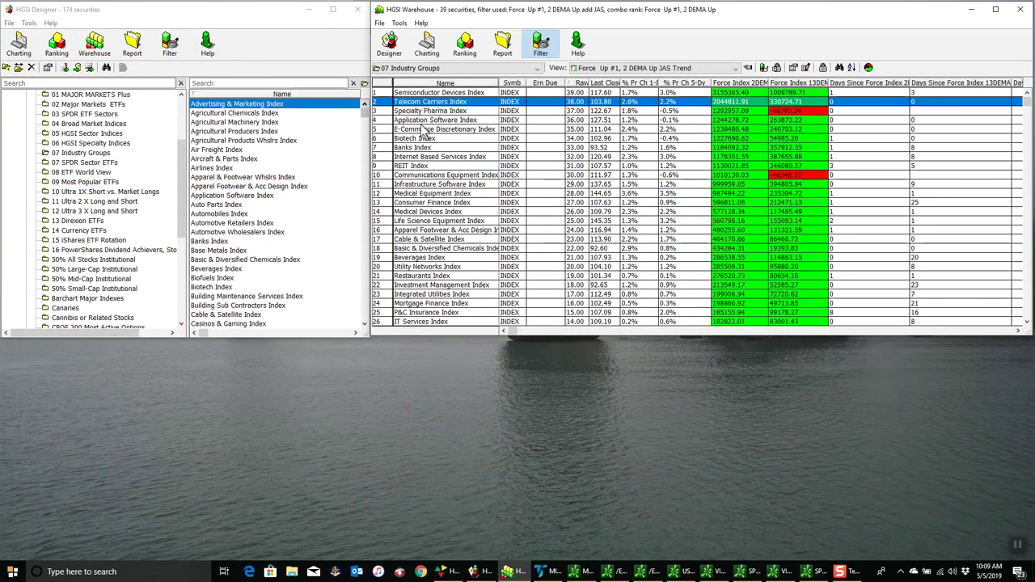
right_click(422, 112)
left_click(446, 127)
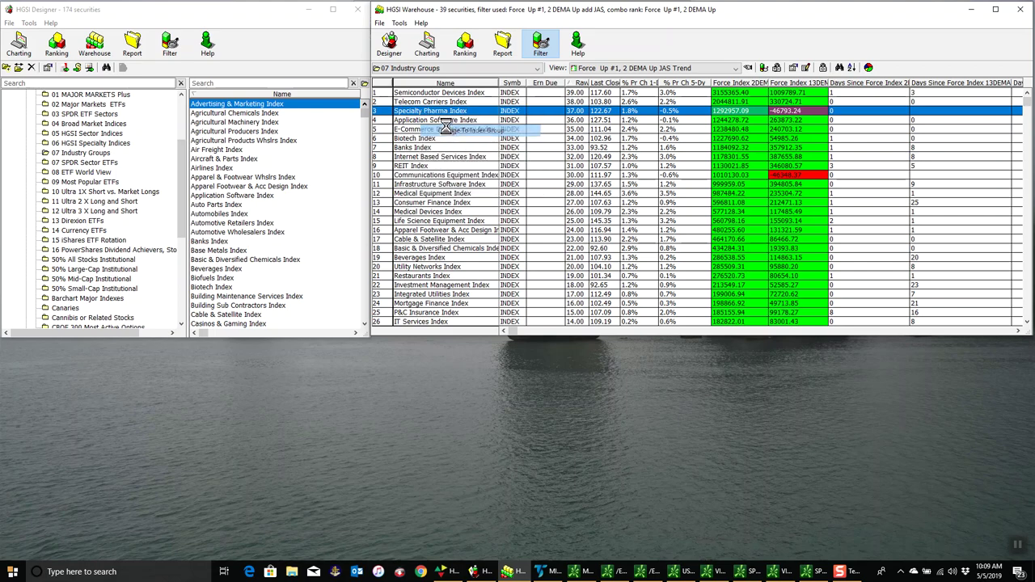
left_click(434, 94)
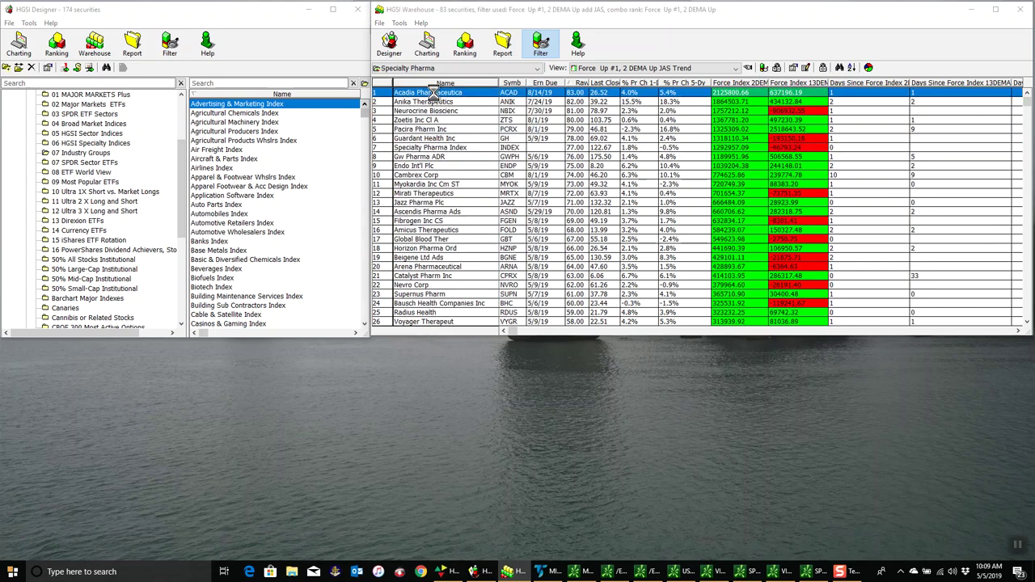
double_click(435, 94)
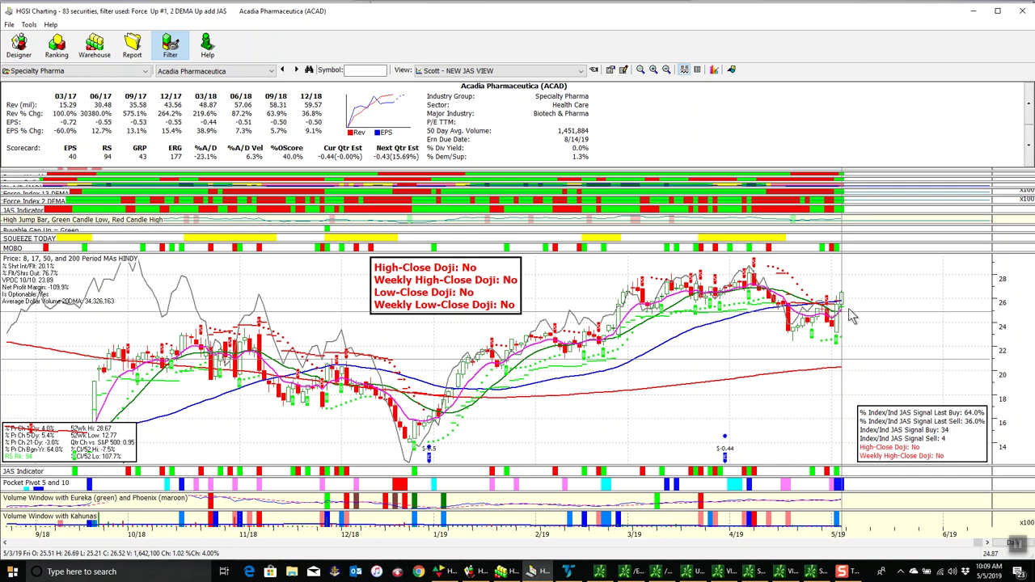
Review the Anika Therapeutics and Neurocrine Bioscienc charts and look up Neurocrine on FINVIZ.com.
left_click(296, 69)
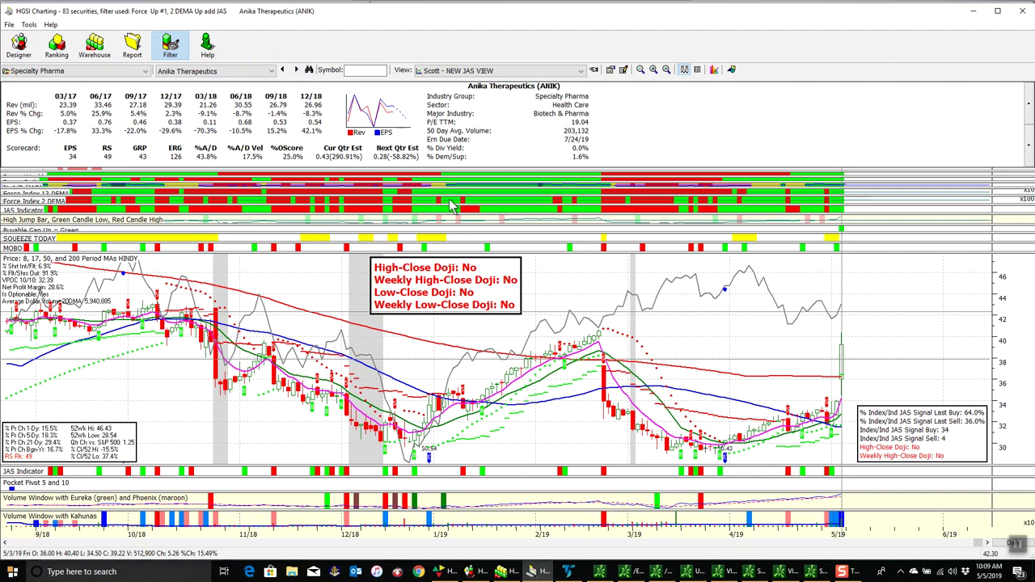
left_click(296, 70)
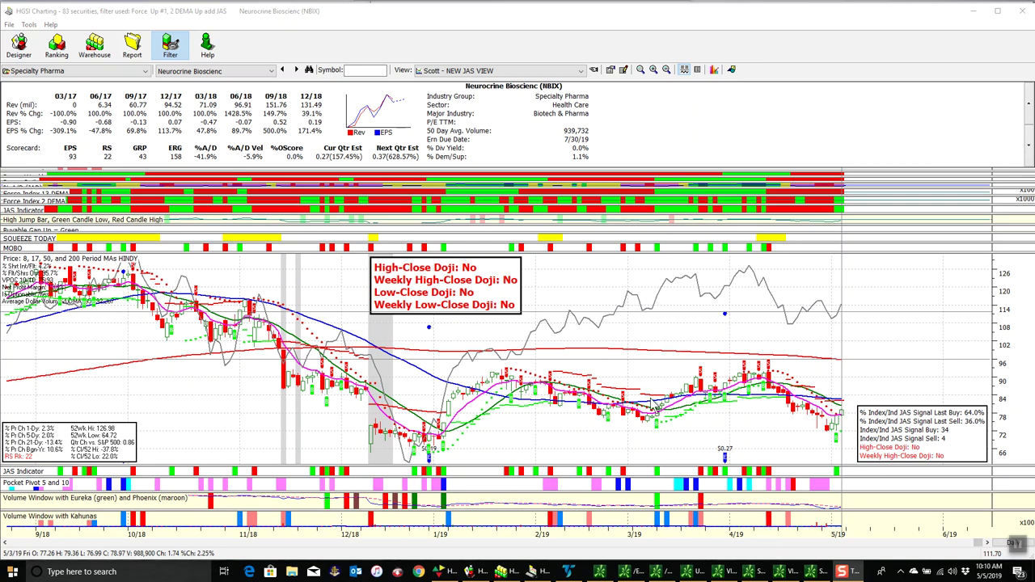
right_click(570, 278)
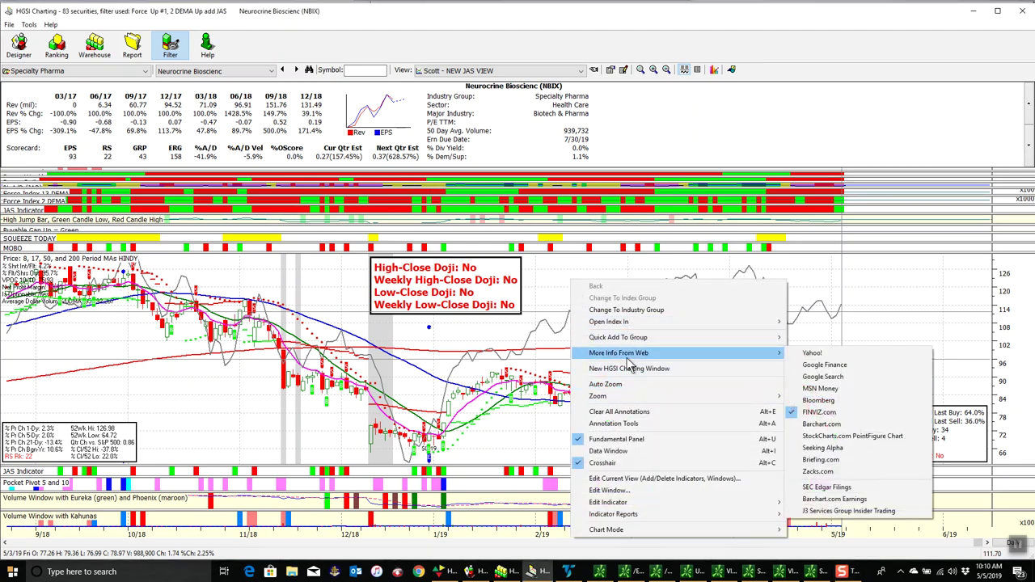
mouse_move(768, 355)
left_click(821, 412)
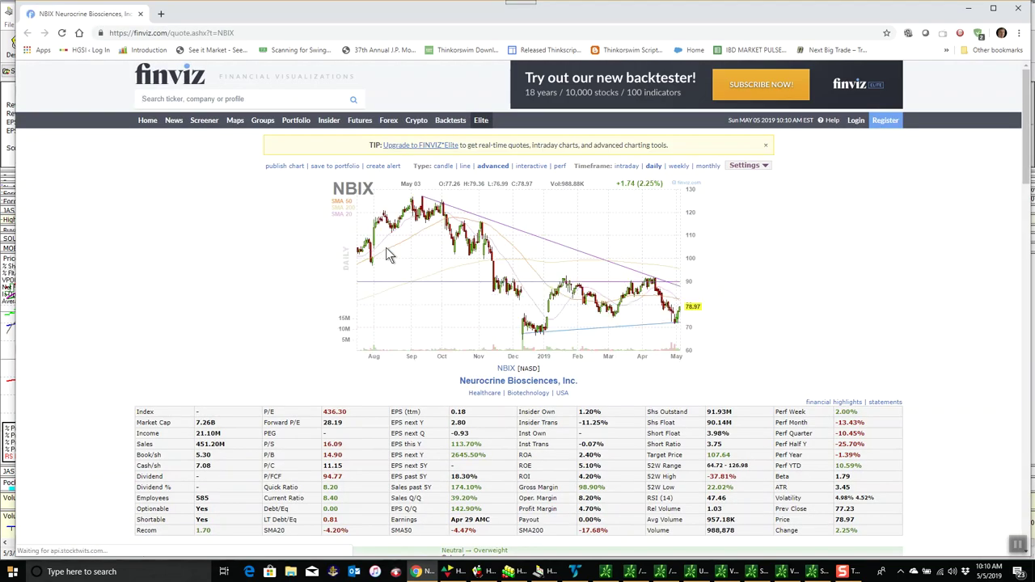
Look through Neurocrine's news headlines, read the "Neurocrine: 1Q Earnings Snapshot" article and close the browser to return to the chart.
scroll(388, 267, "down", 4)
scroll(391, 268, "down", 3)
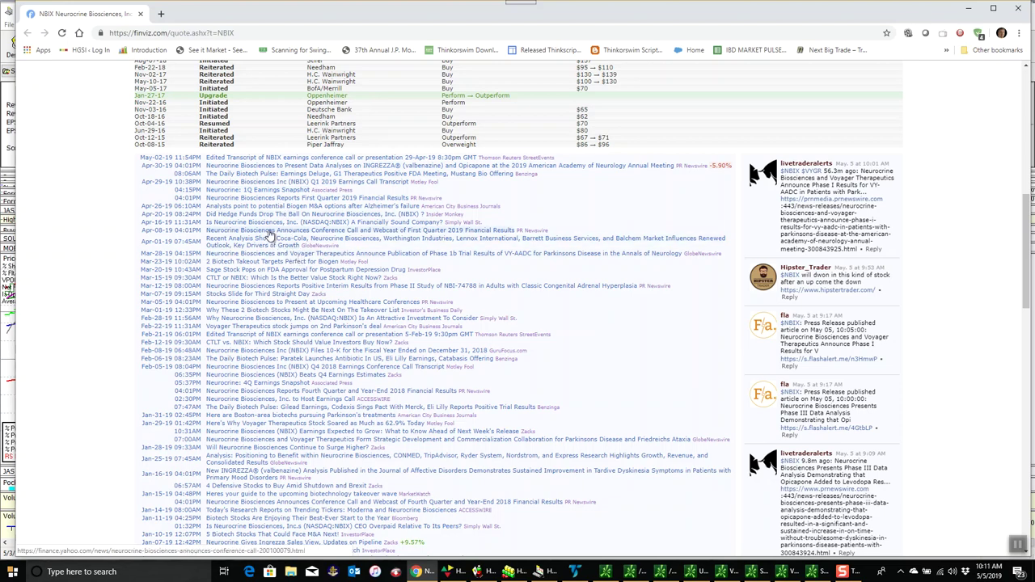
left_click(257, 190)
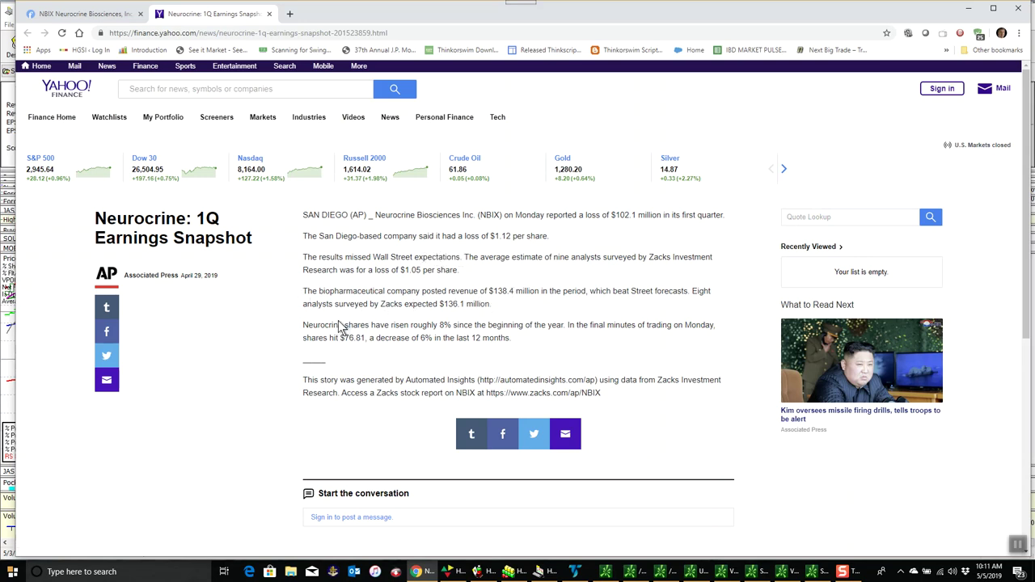
left_click(1017, 9)
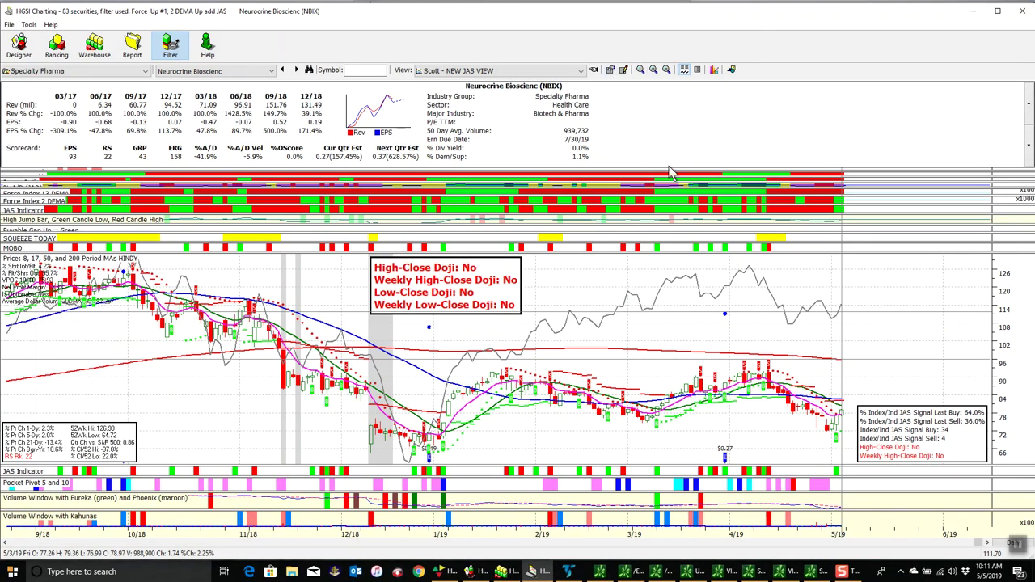
Review the charts of Zoetis, Pacira Pharm, Guardant Health and the Specialty Pharma Index, examining Guardant's early-April 2019 price bar.
left_click(297, 70)
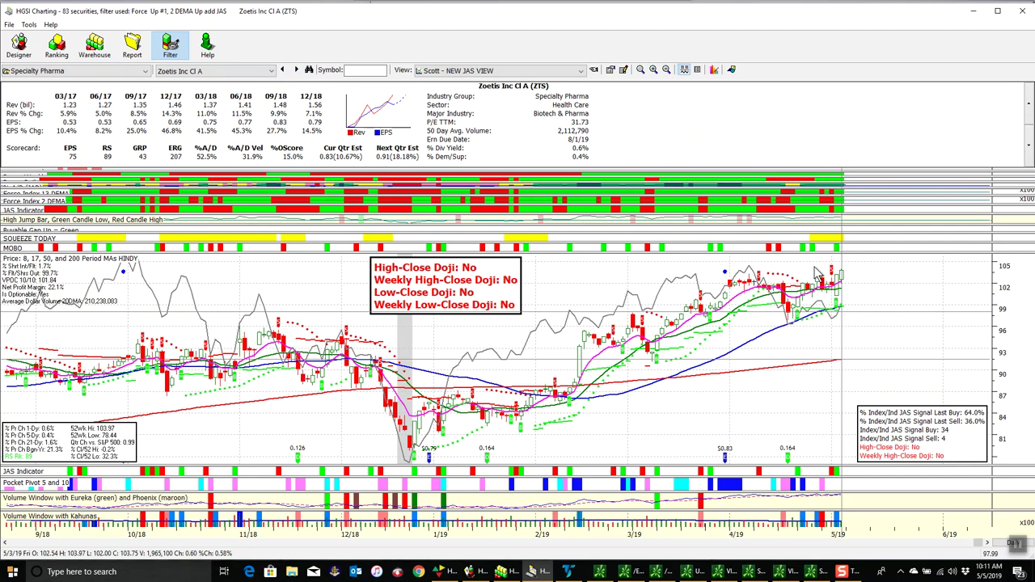
left_click(296, 70)
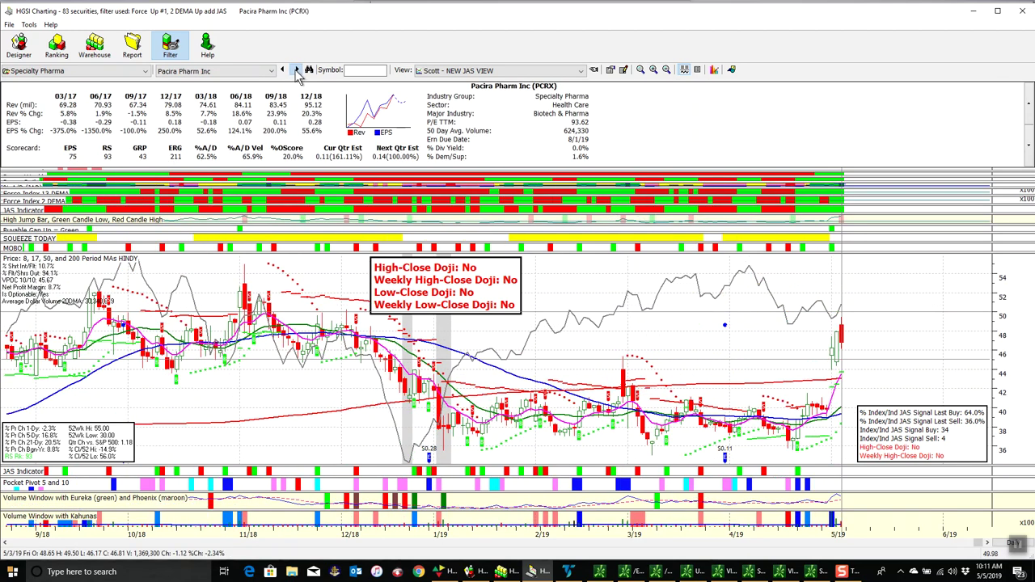
left_click(296, 71)
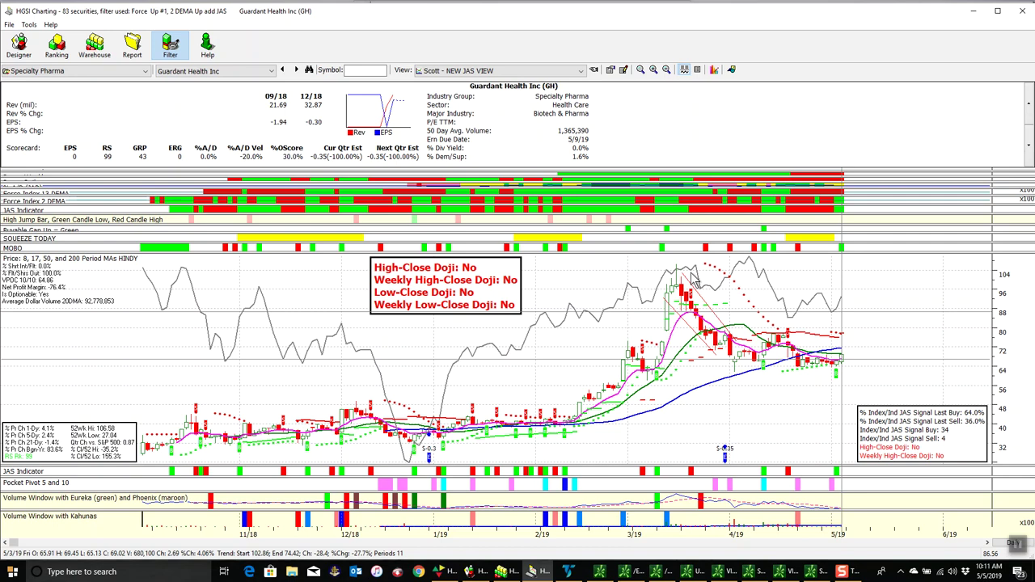
left_click(738, 373)
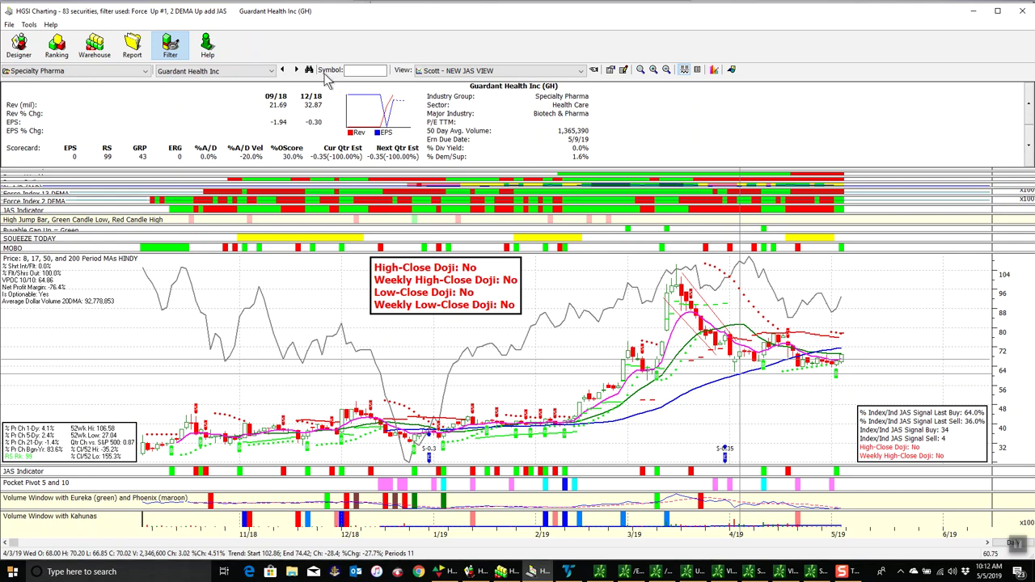
left_click(296, 69)
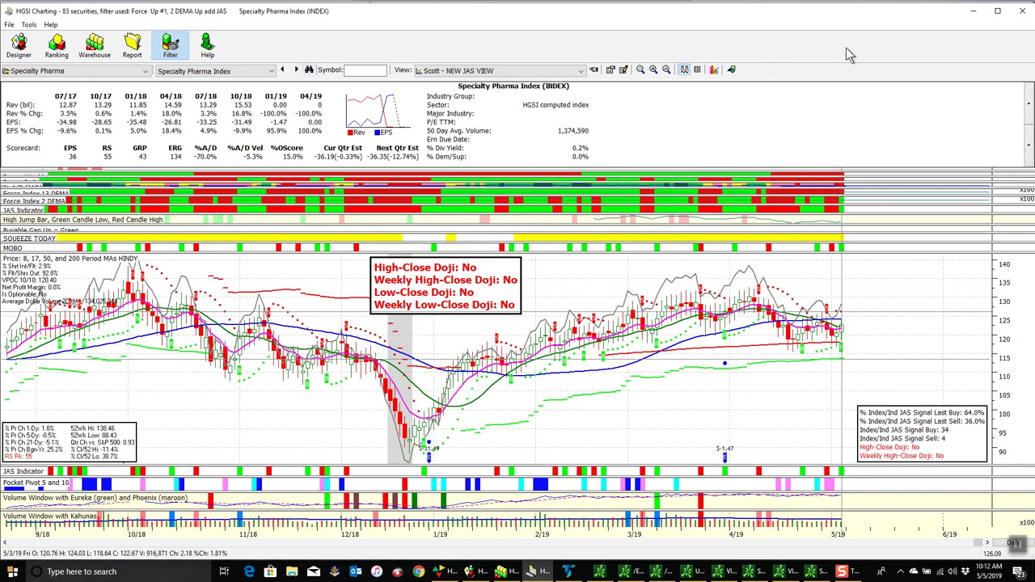
Close the pharma chart, return to the industry groups list, open the Application Software group's stocks and chart Tableau Software.
left_click(1019, 16)
right_click(495, 103)
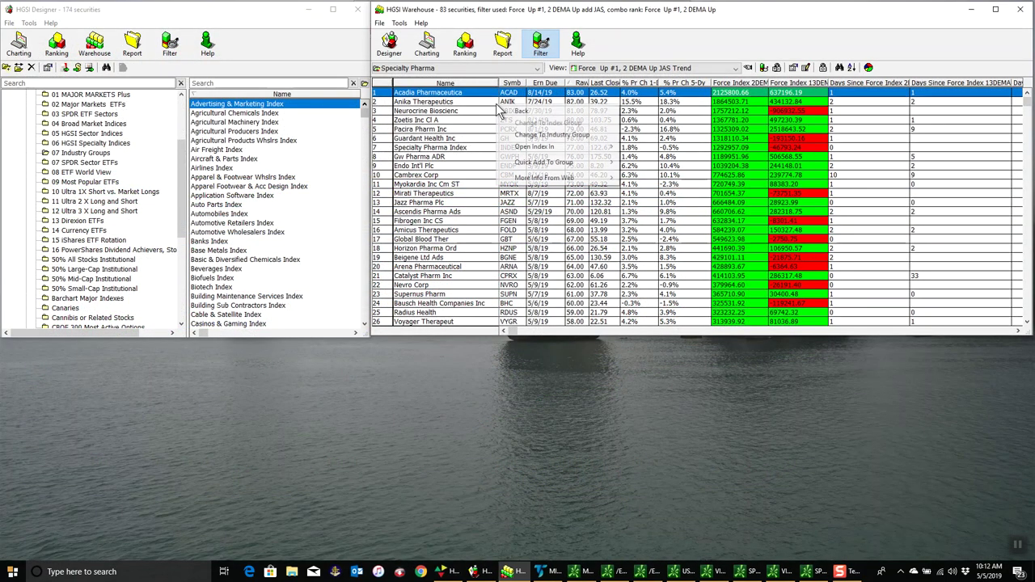
left_click(429, 114)
right_click(428, 120)
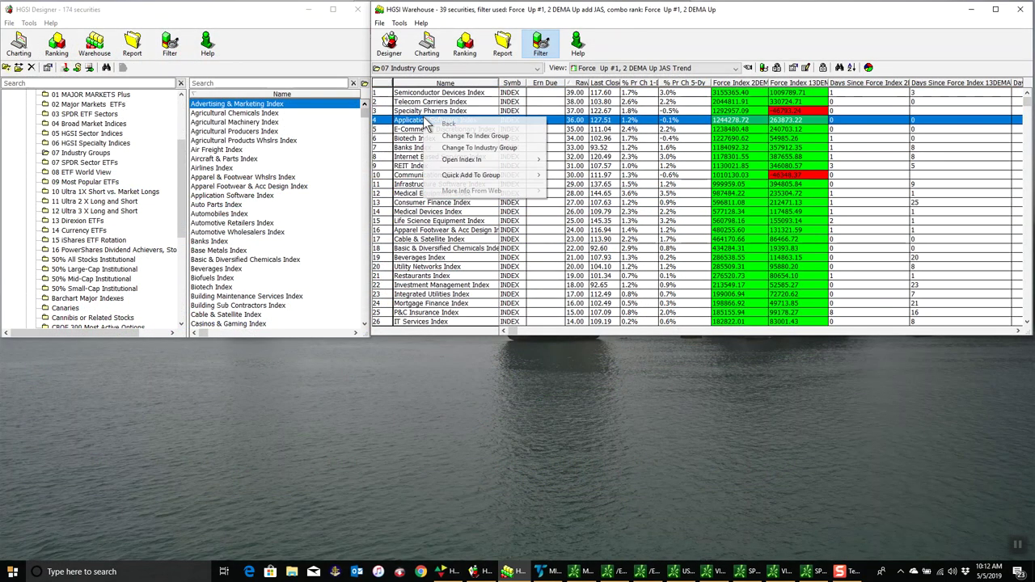
left_click(457, 138)
left_click(441, 93)
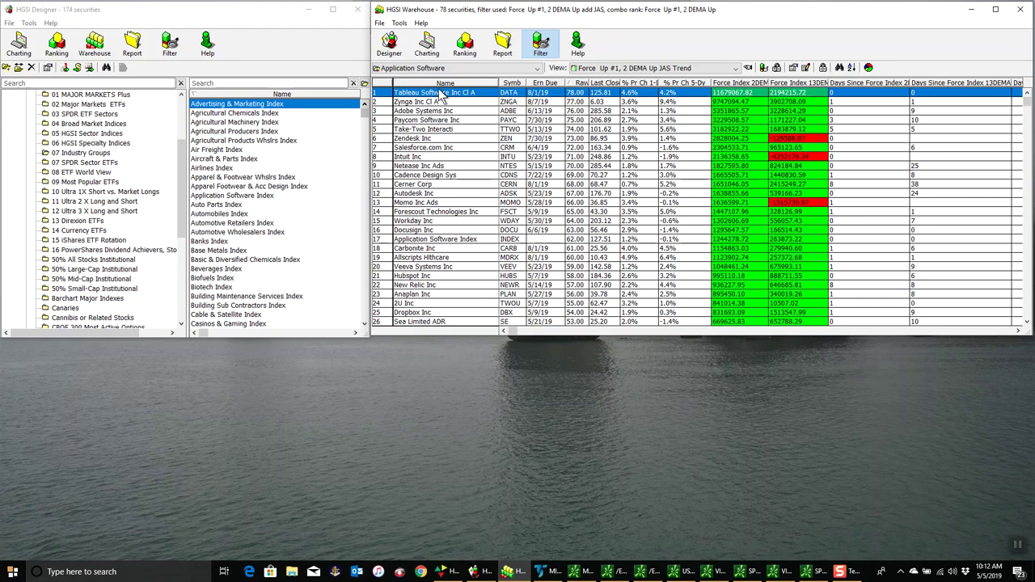
double_click(437, 92)
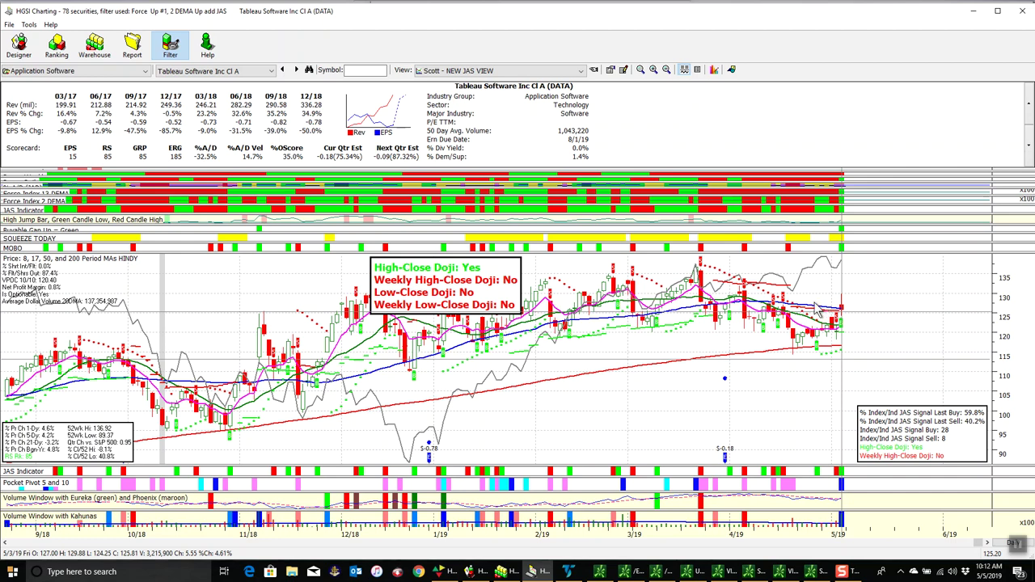
Review the charts of Zynga, Adobe, Paycom, Take-Two, Zendesk and Salesforce.com in Application Software, ending on Intuit.
left_click(297, 70)
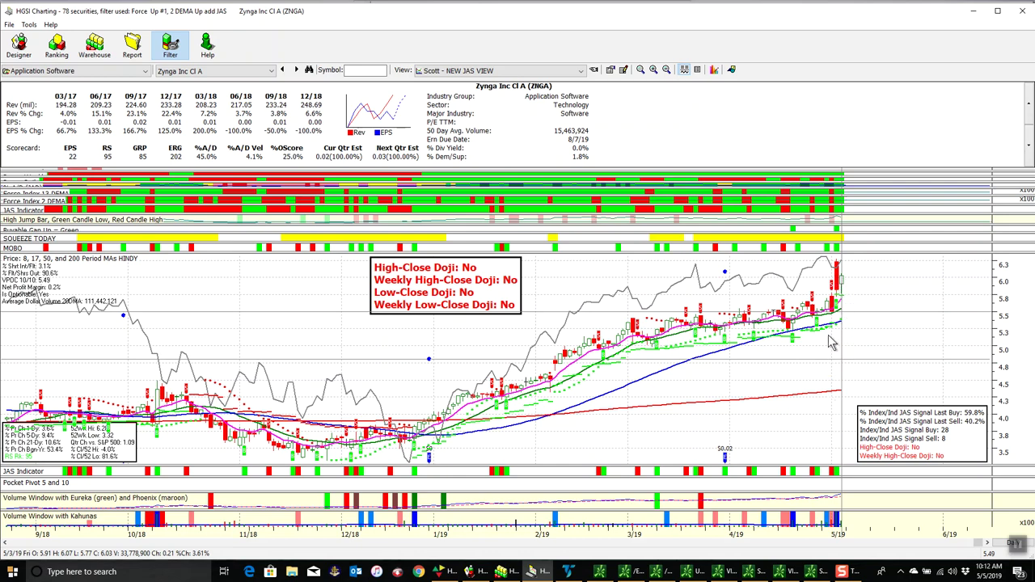
left_click(295, 70)
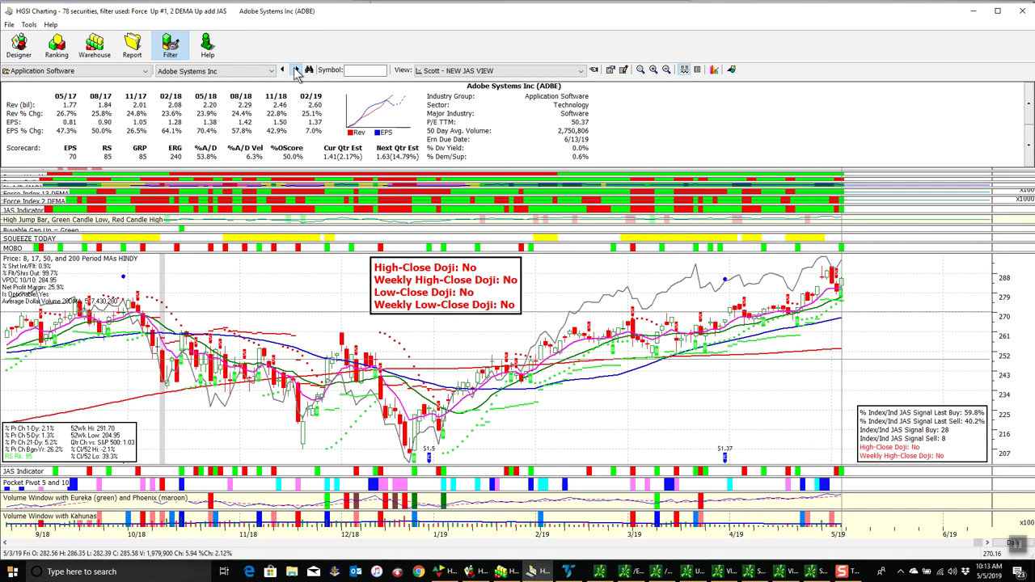
left_click(297, 71)
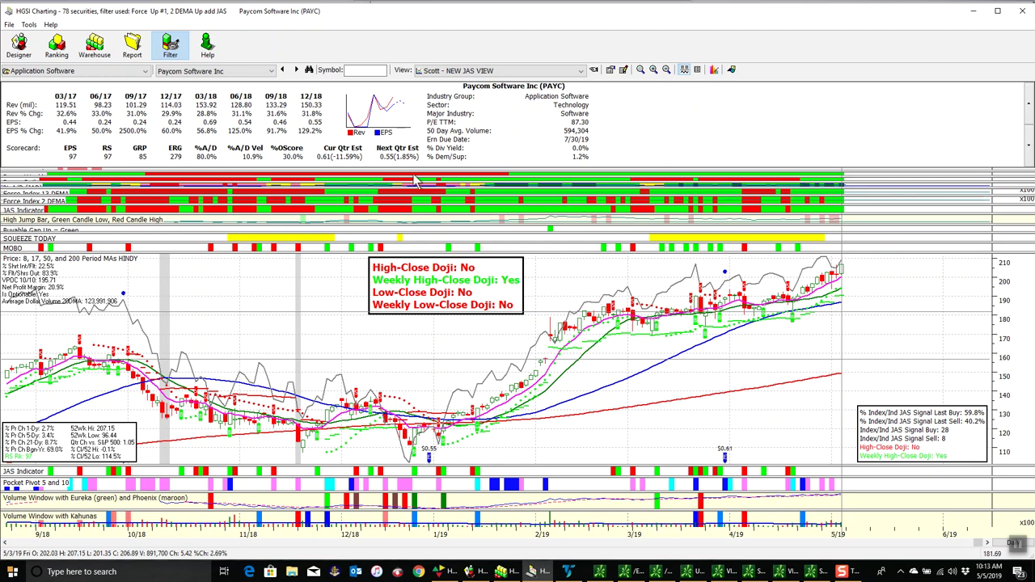
left_click(296, 70)
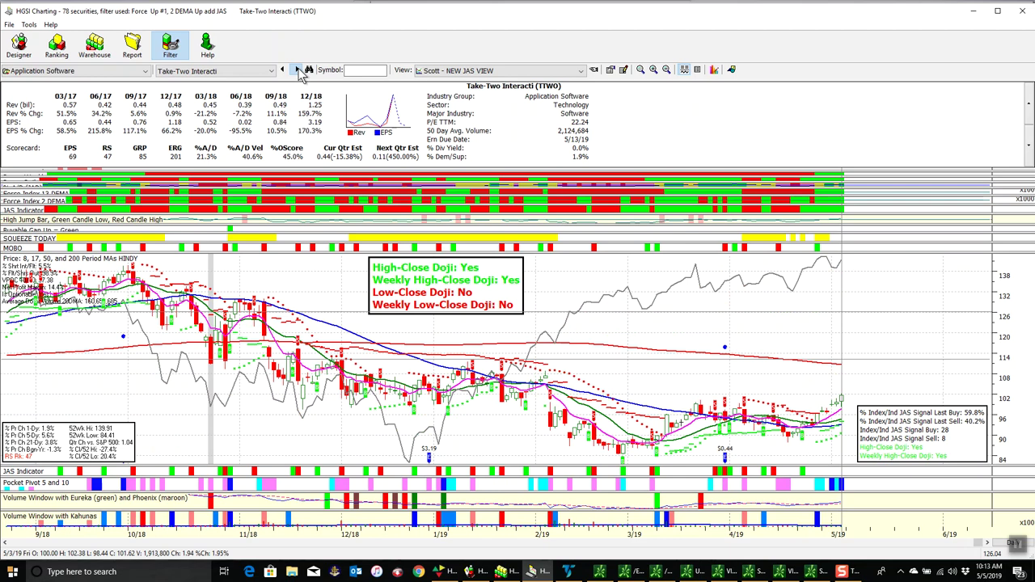
left_click(298, 70)
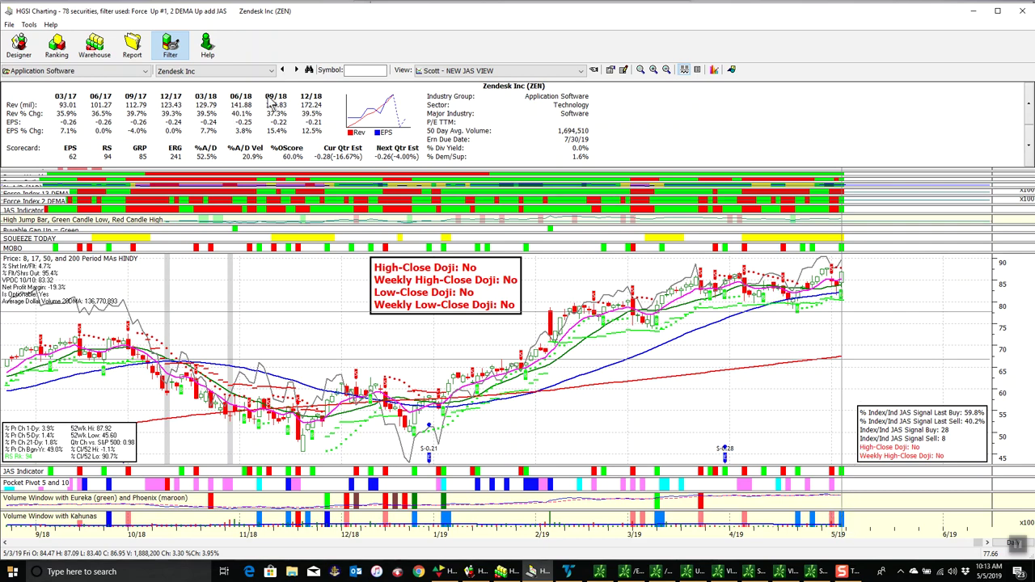
left_click(297, 69)
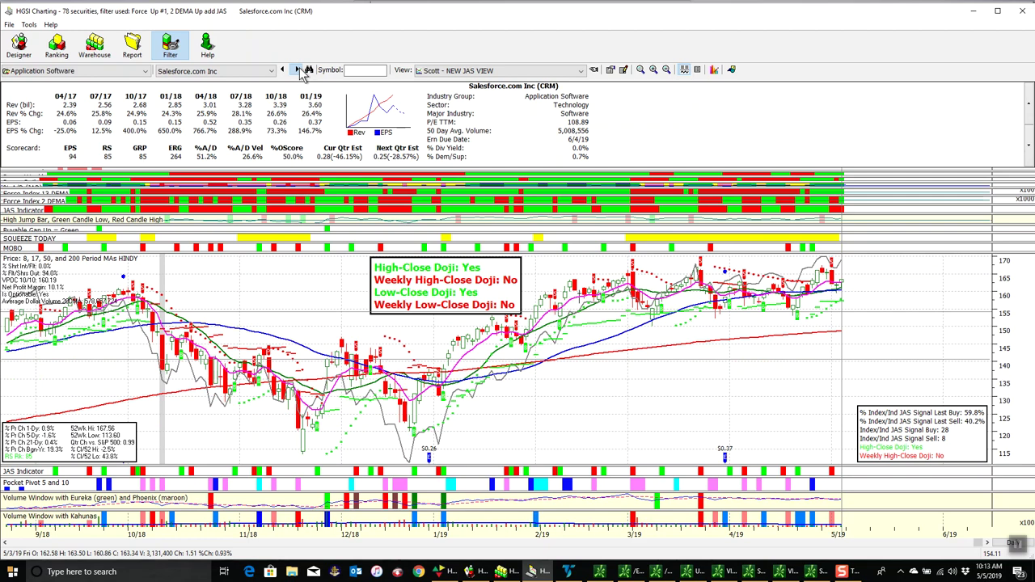
left_click(297, 70)
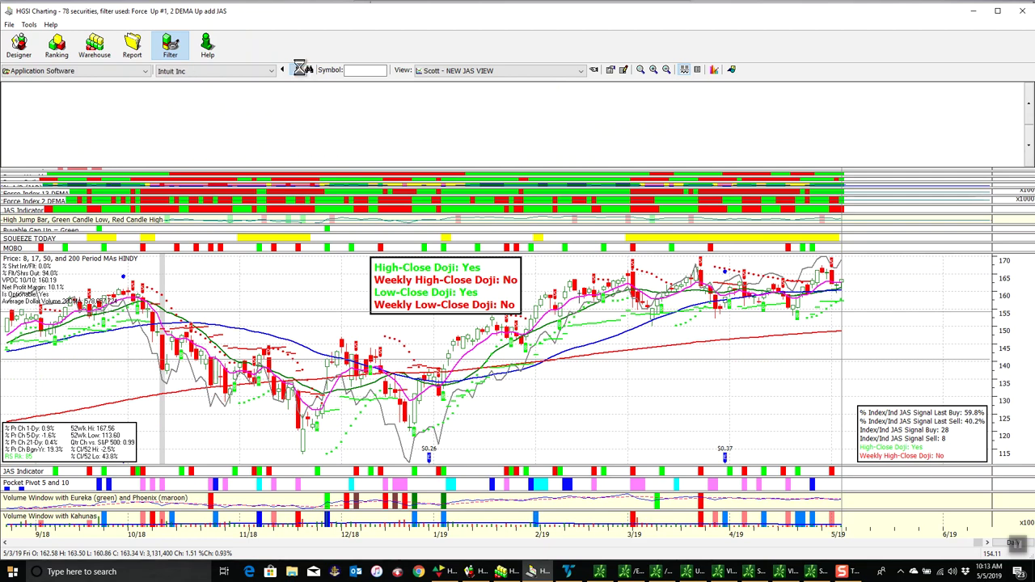
Close the software chart, return to the industry groups list, open the E-Commerce Discretionary group's stocks and chart Amazon.com.
left_click(1022, 12)
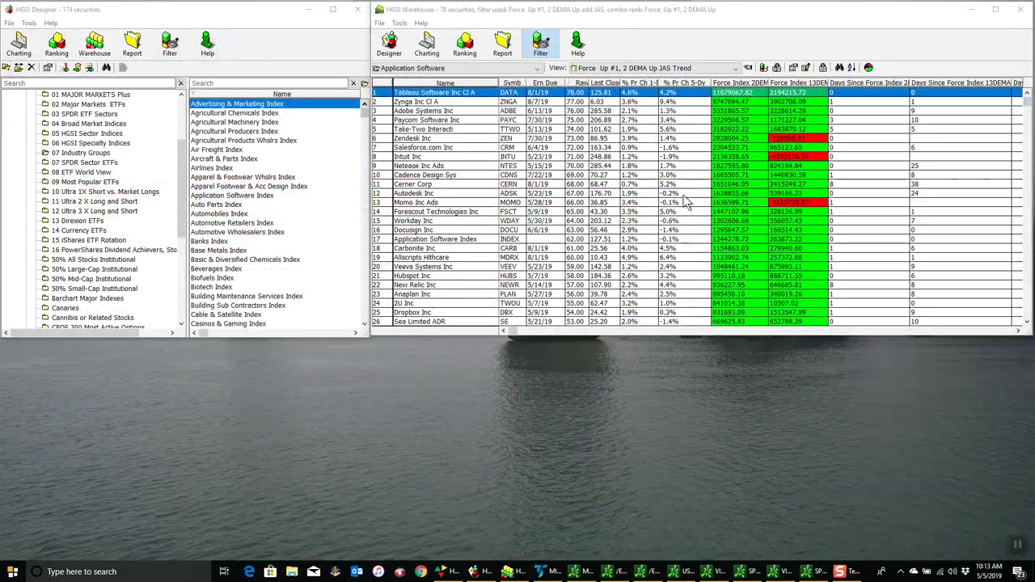
right_click(422, 180)
left_click(426, 185)
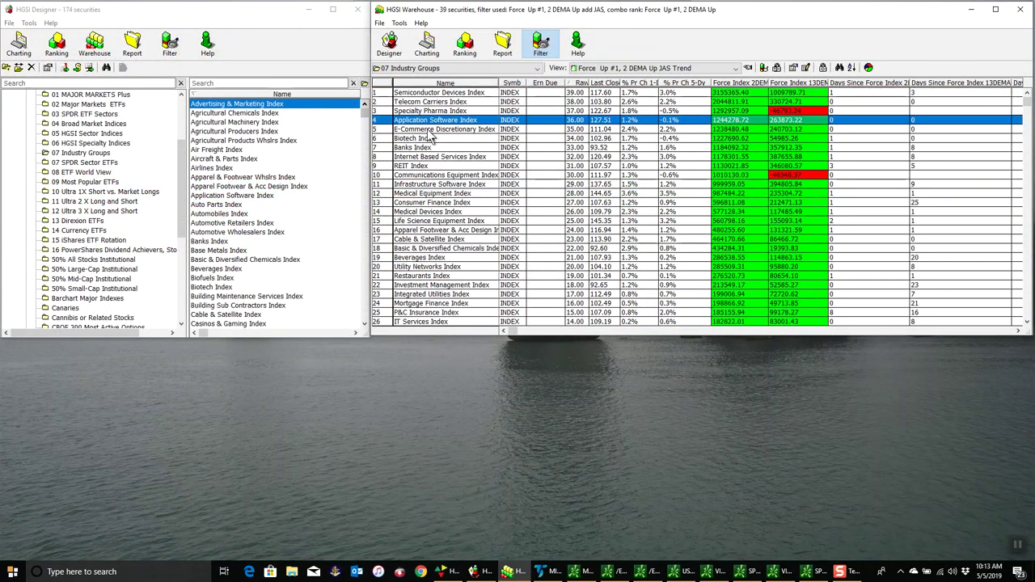
right_click(427, 130)
left_click(443, 148)
left_click(431, 94)
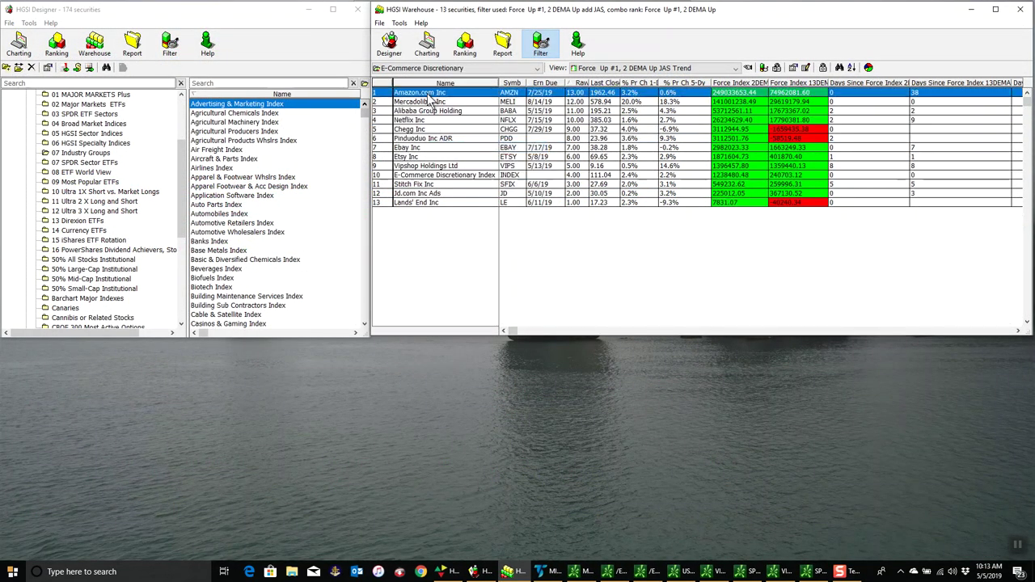
double_click(427, 93)
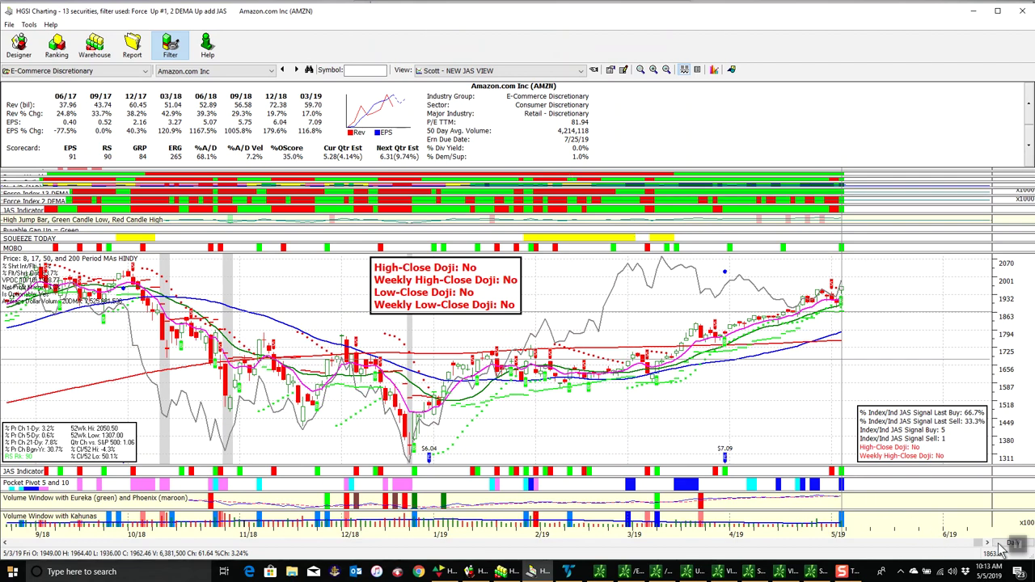
Examine Amazon.com's chart on the weekly timeframe and return it to daily.
left_click(999, 543)
left_click(994, 498)
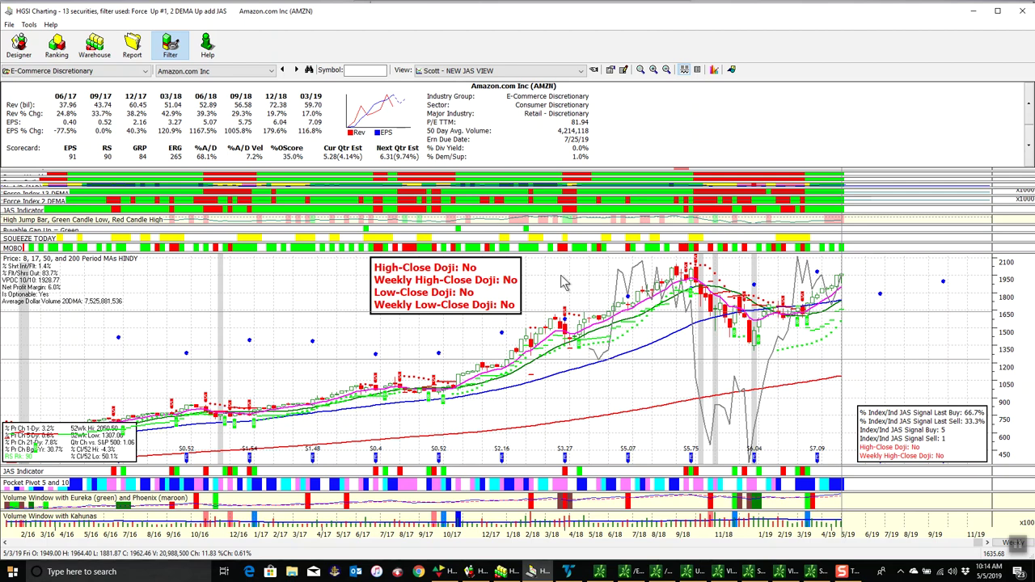
left_click(1001, 548)
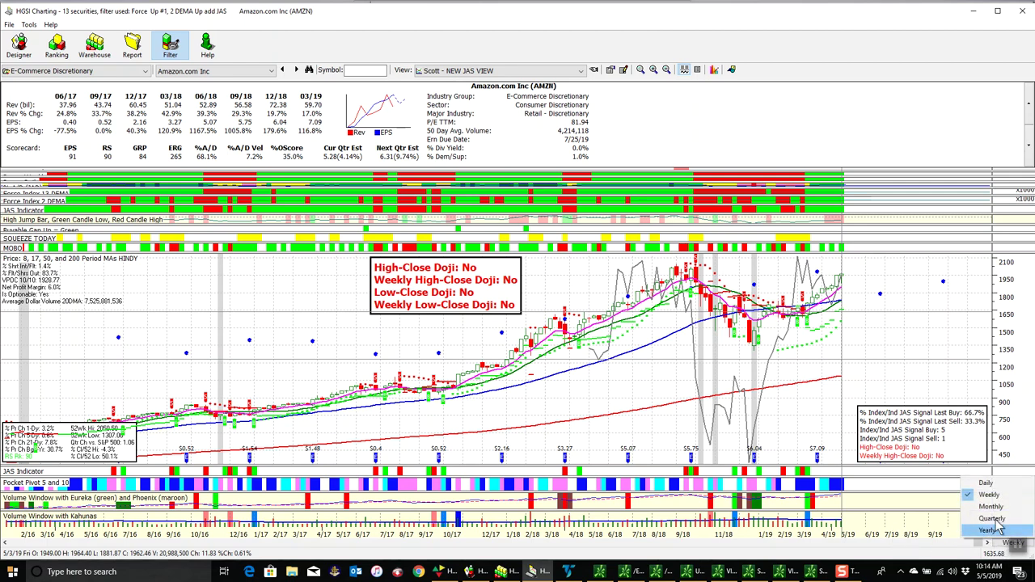
left_click(998, 488)
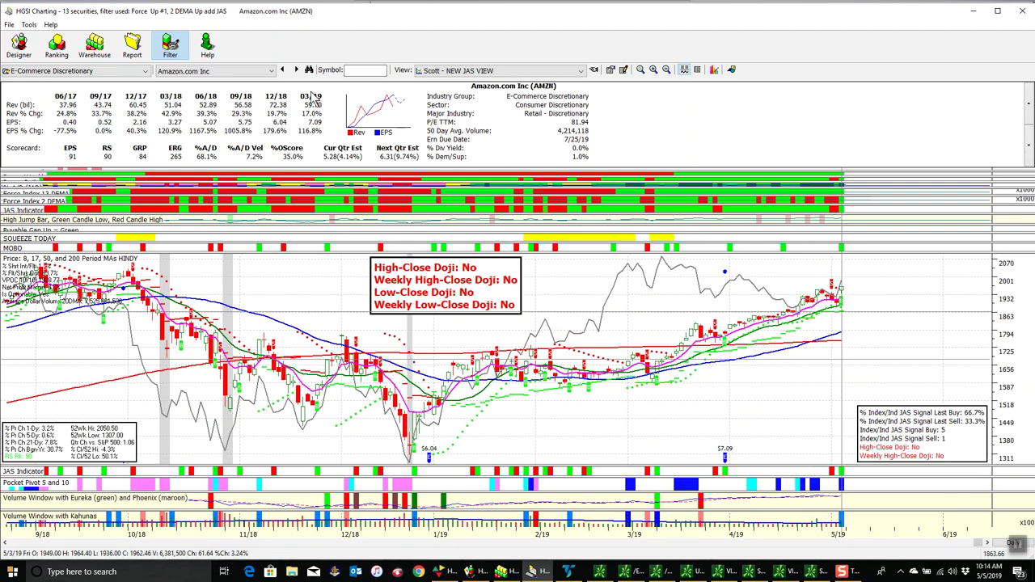
Review the daily charts of the E-Commerce Discretionary stocks following Amazon.com, from Mercadolibre, Alibaba, Netflix, Chegg and Pinduoduo through Etsy.
left_click(296, 70)
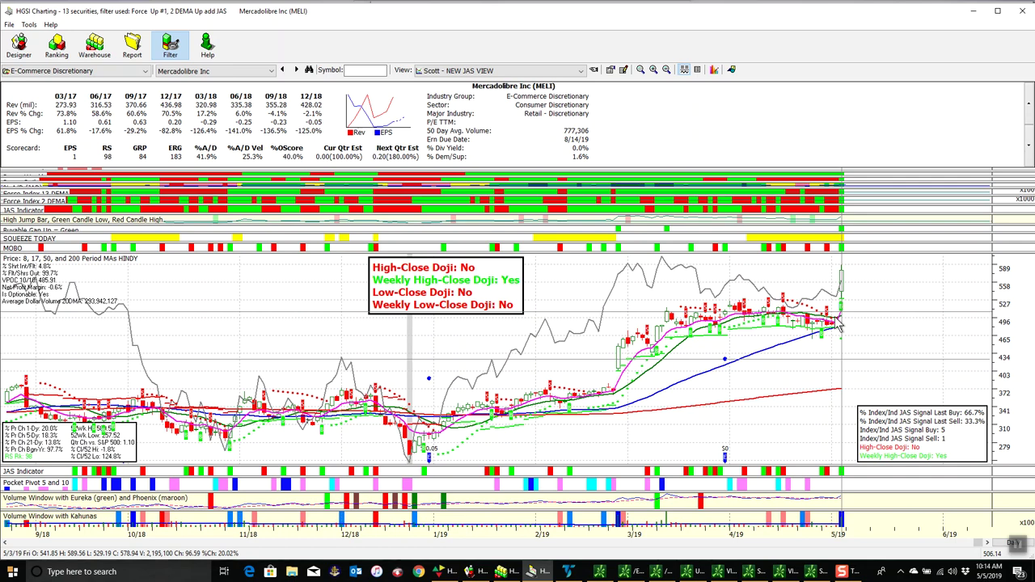
left_click(297, 71)
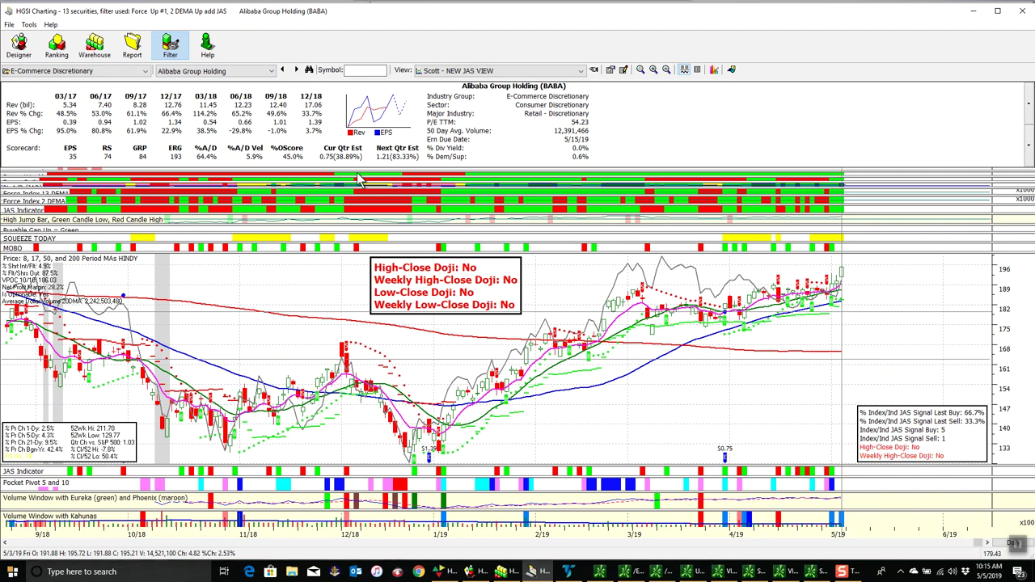
left_click(296, 70)
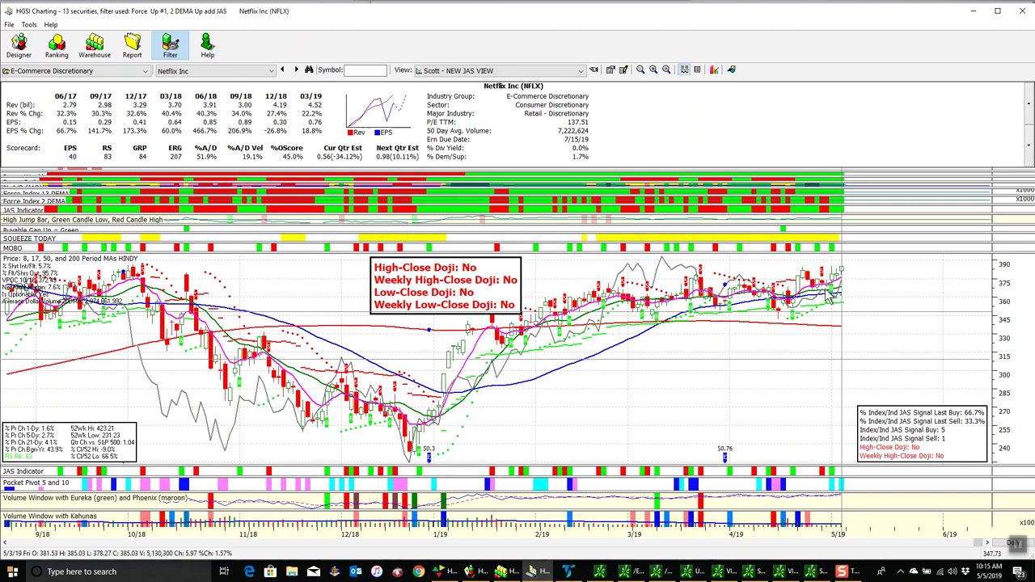
left_click(296, 70)
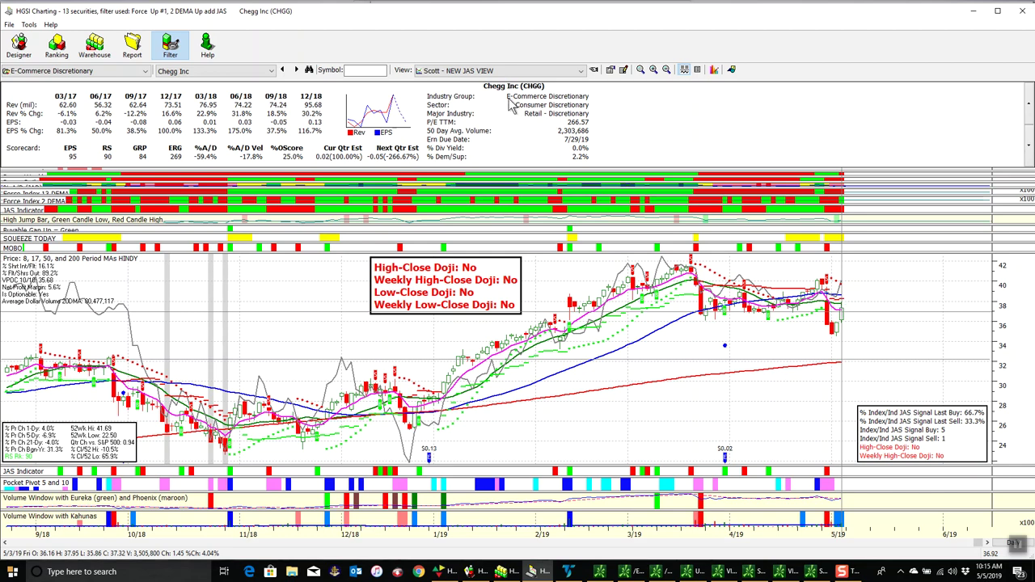
left_click(296, 70)
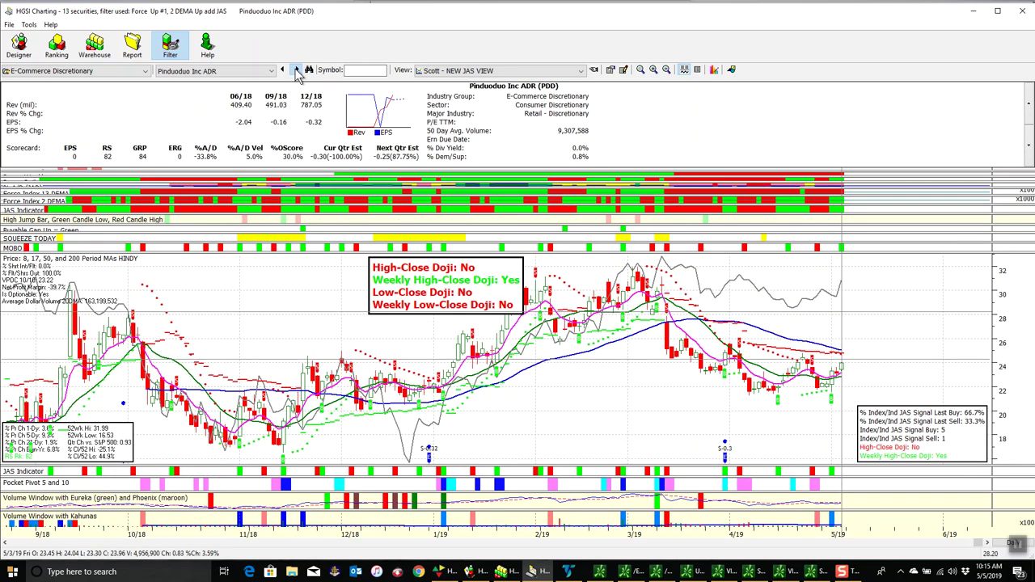
left_click(296, 70)
left_click(296, 71)
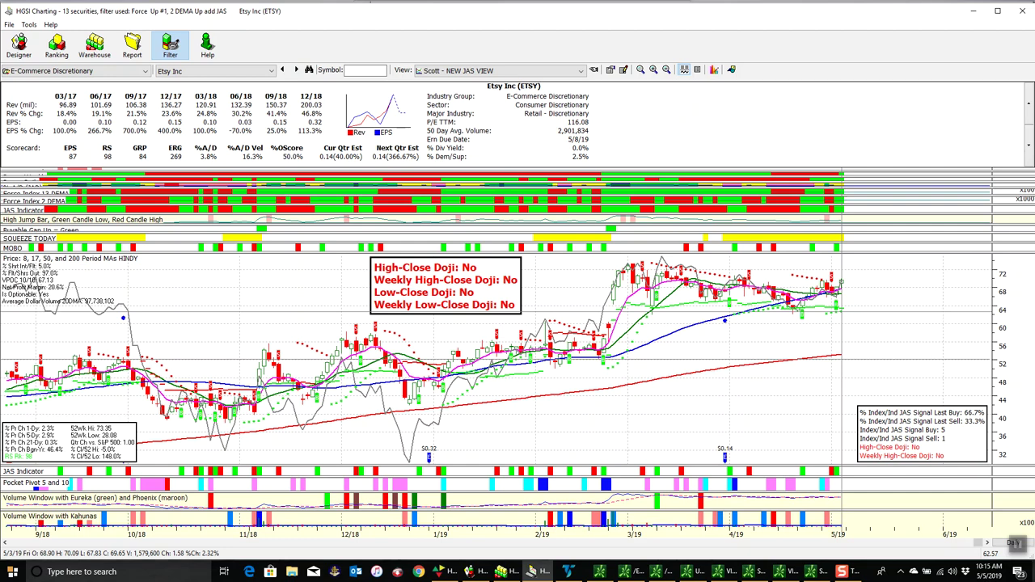
Examine Etsy's chart on the weekly timeframe and return it to daily.
left_click(1001, 545)
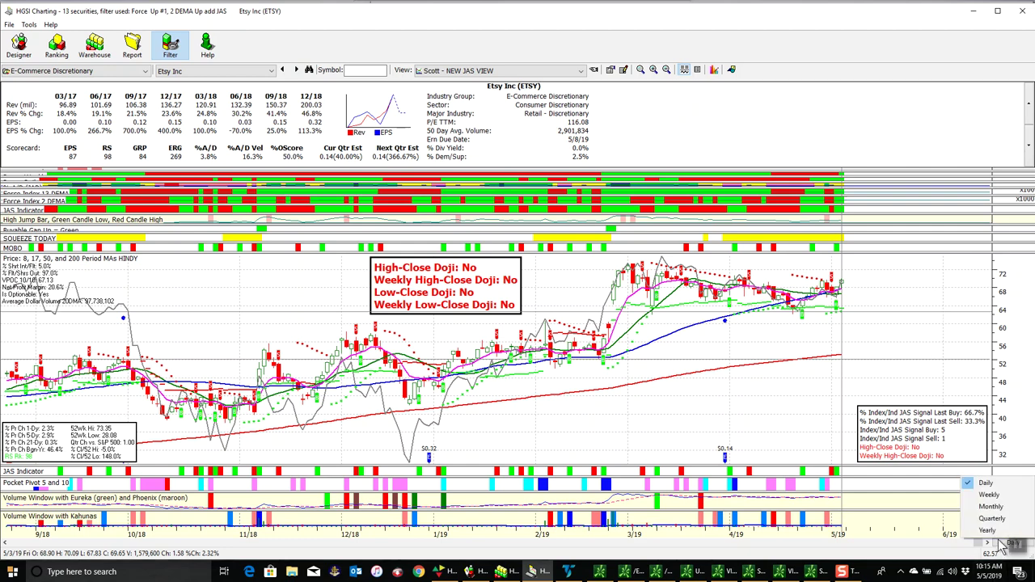
left_click(985, 496)
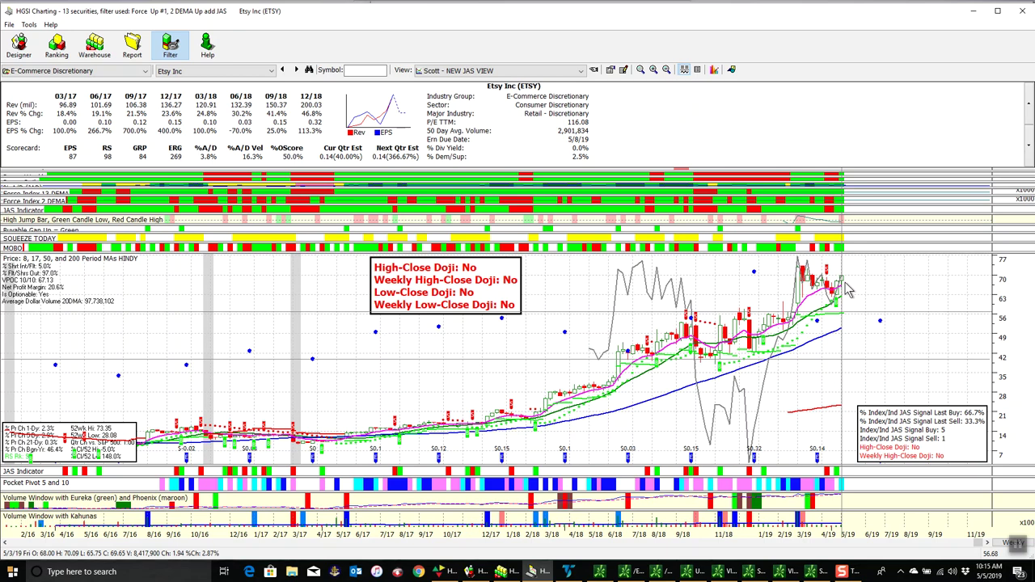
left_click(1002, 546)
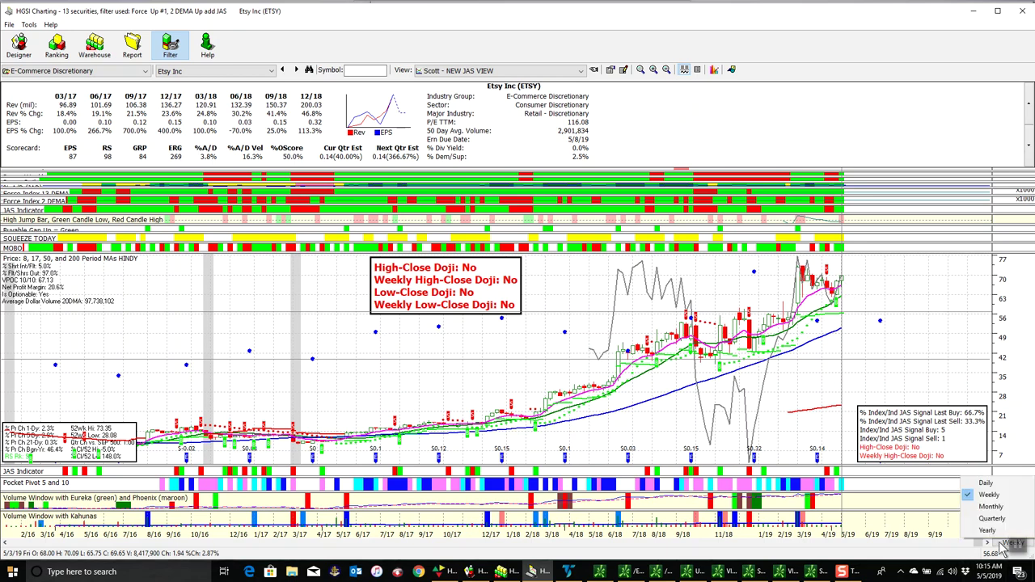
left_click(984, 483)
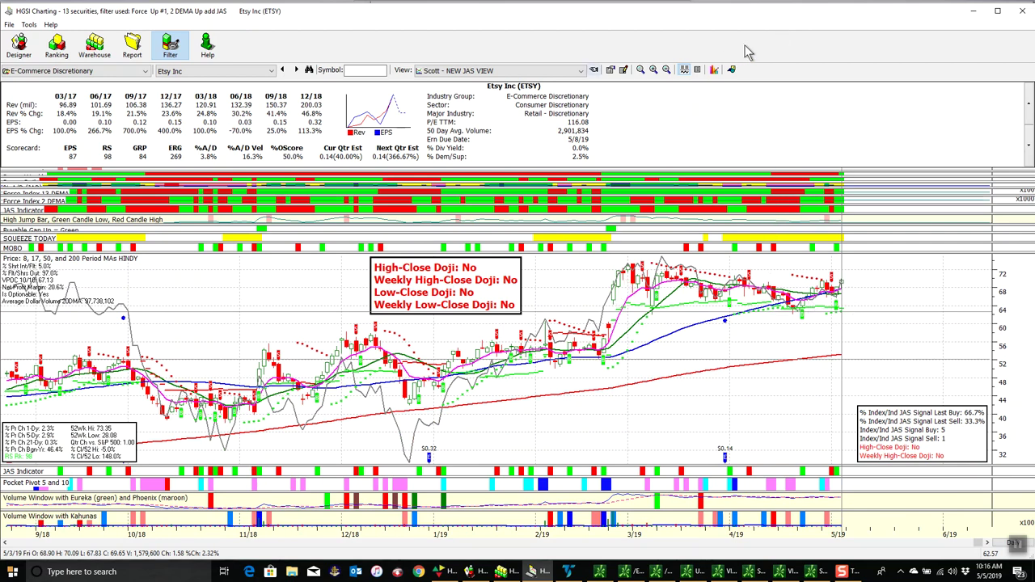
Close the Etsy chart and return from the E-Commerce Discretionary stocks to the 07 Industry Groups list.
left_click(1020, 11)
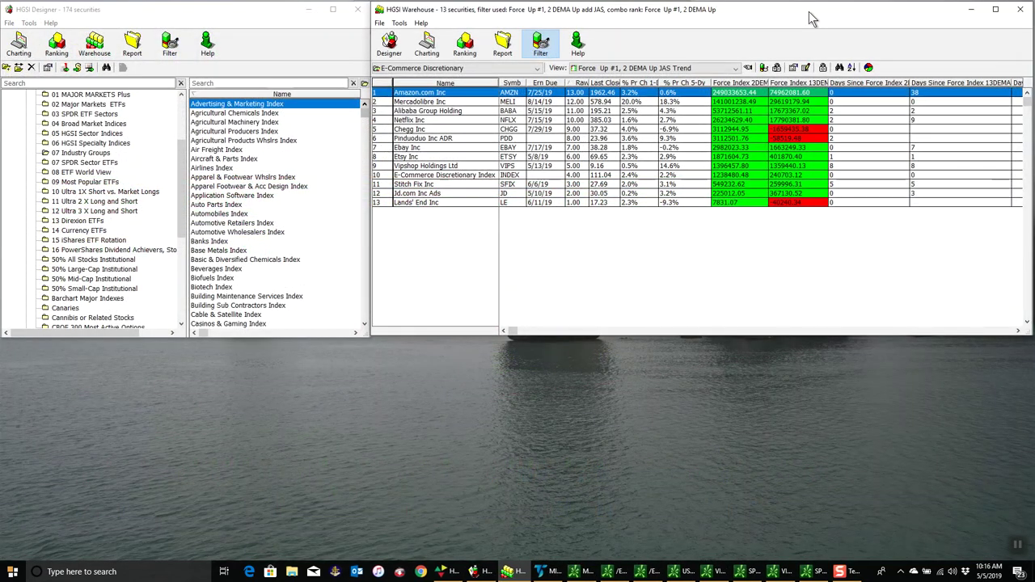
right_click(478, 133)
left_click(490, 139)
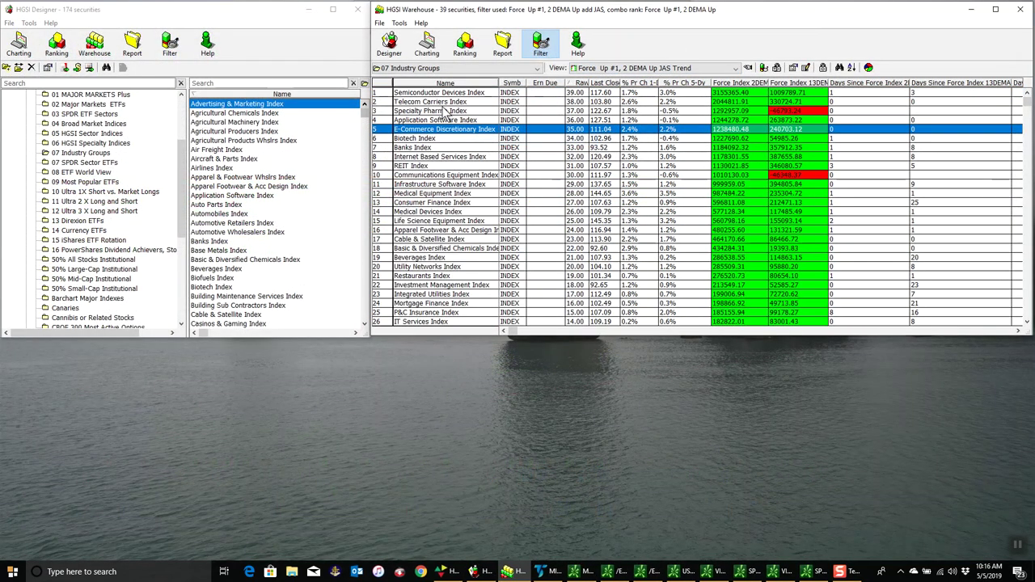
Apply the "Scorecard Combo No Filter All Stocks" view from the Legacy Views to the Warehouse and maximize its window.
left_click(663, 69)
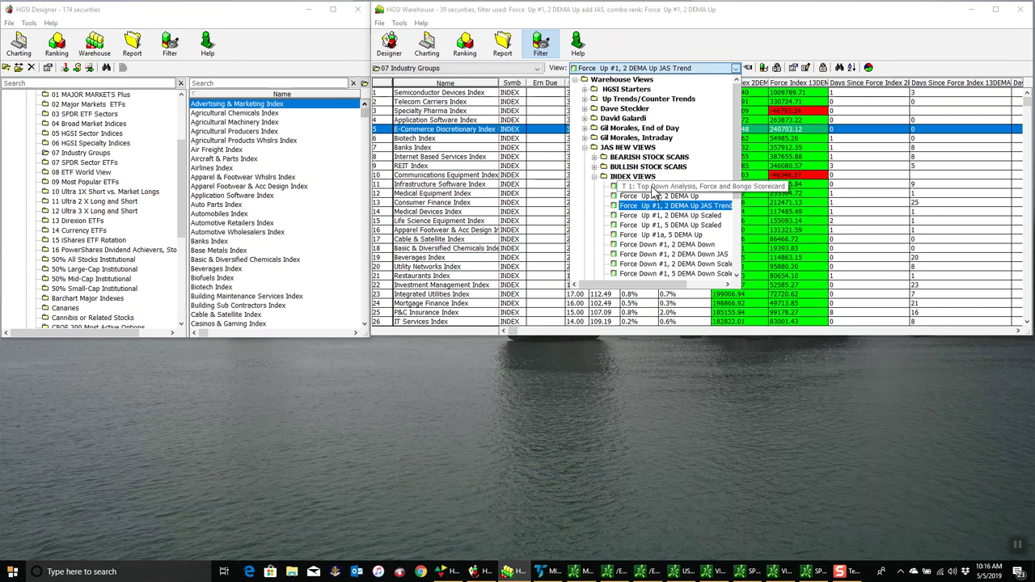
scroll(647, 186, "down", 2)
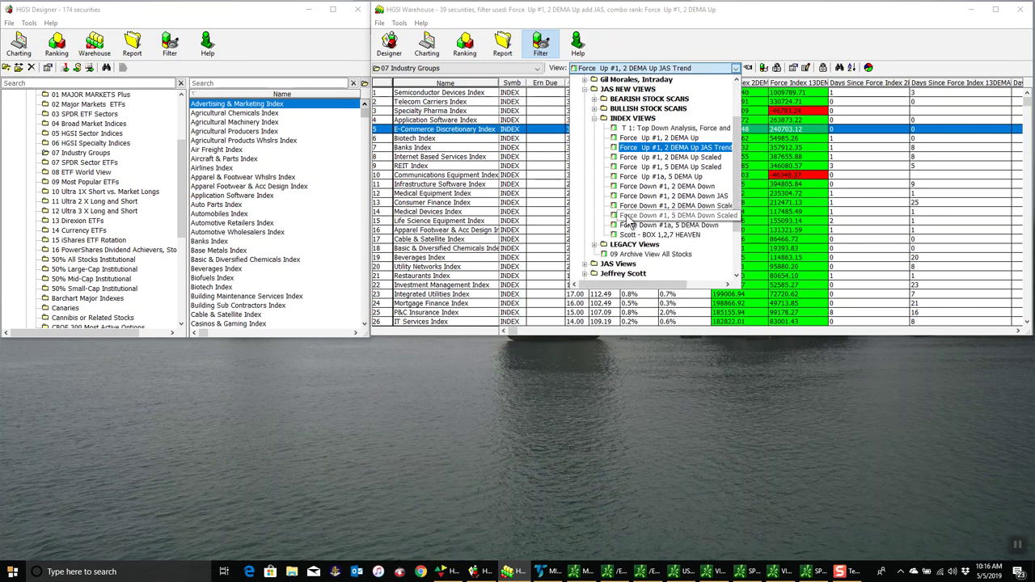
scroll(598, 250, "down", 4)
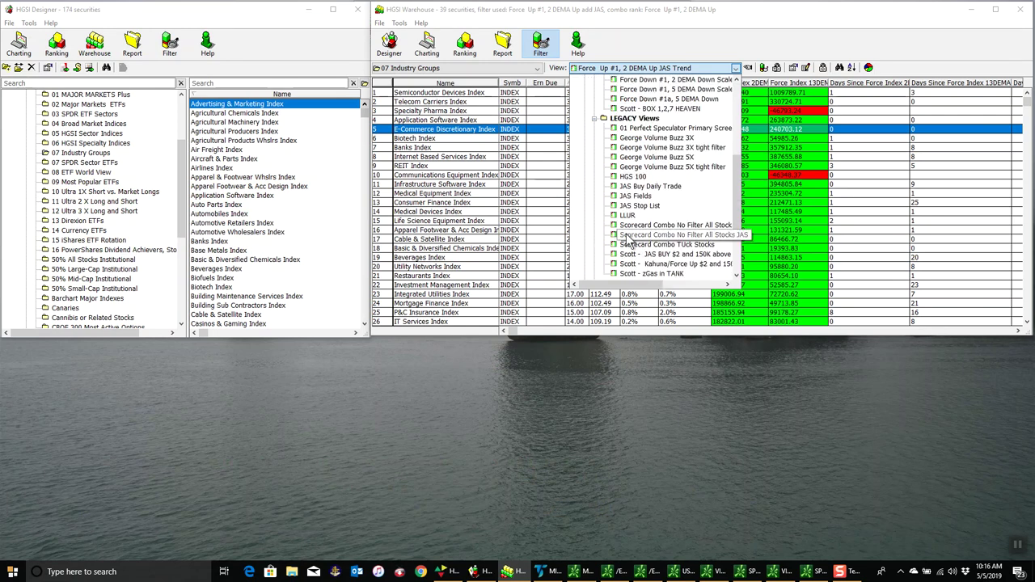
left_click(681, 235)
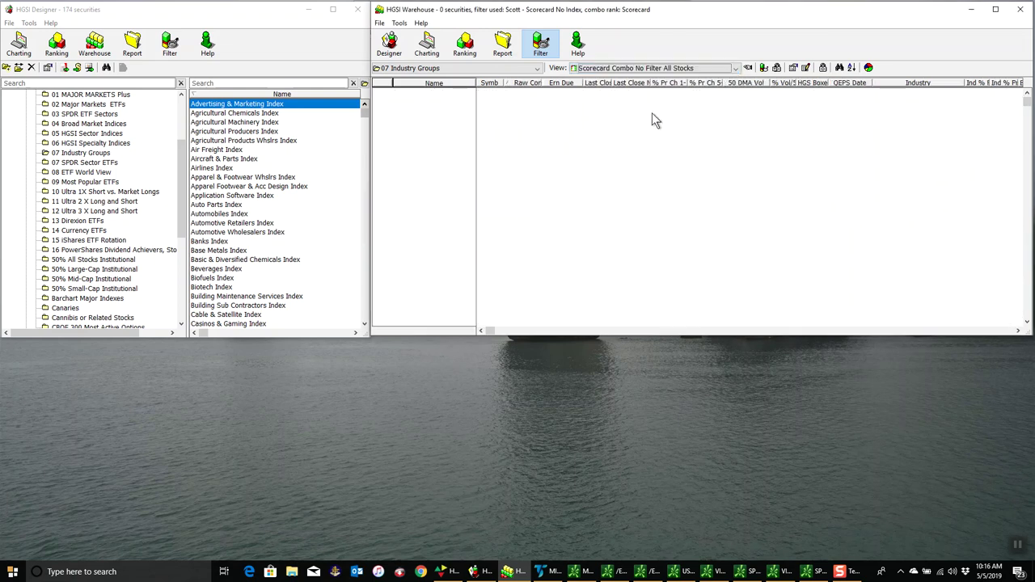
left_click(995, 9)
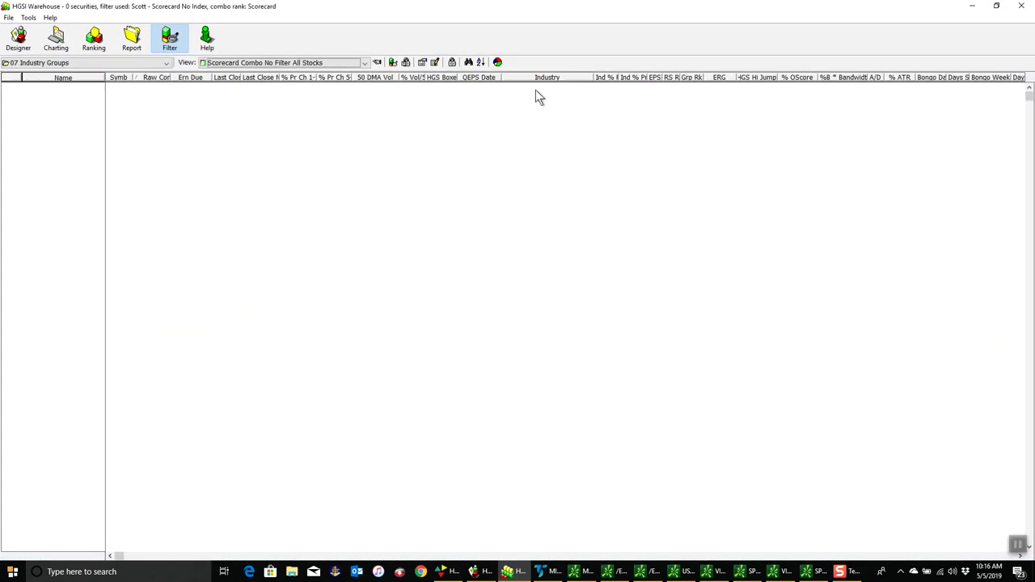
Collapse Market Analysis User Groups, Industries and HGS Reference Groups in the Warehouse's group tree.
left_click(129, 62)
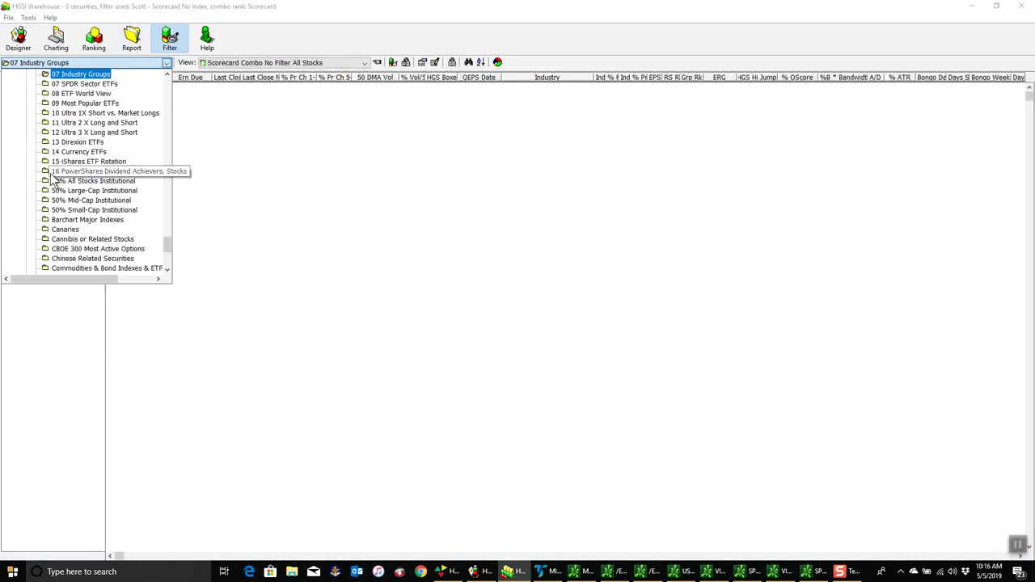
scroll(53, 180, "up", 6)
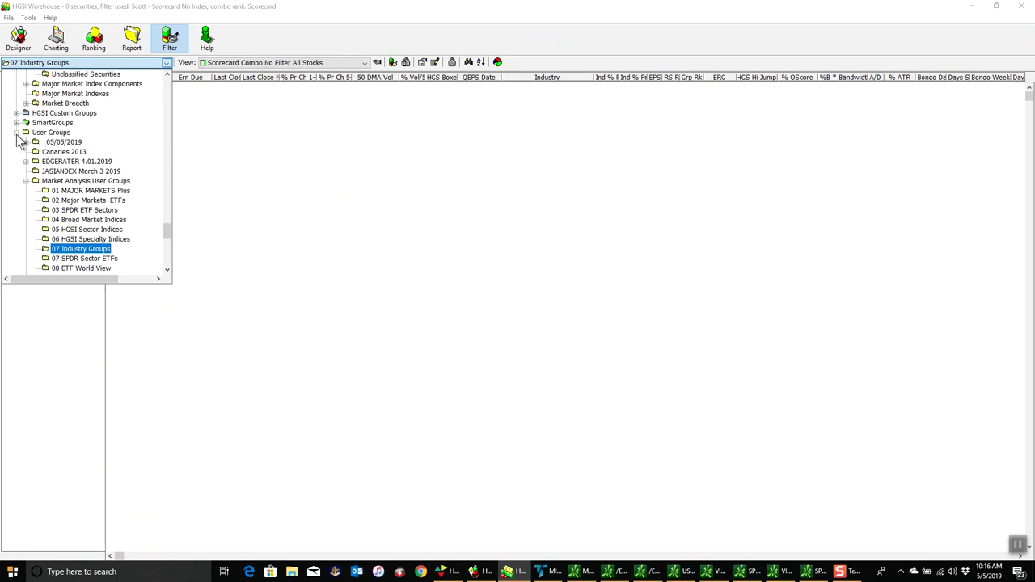
left_click(26, 181)
scroll(53, 145, "up", 20)
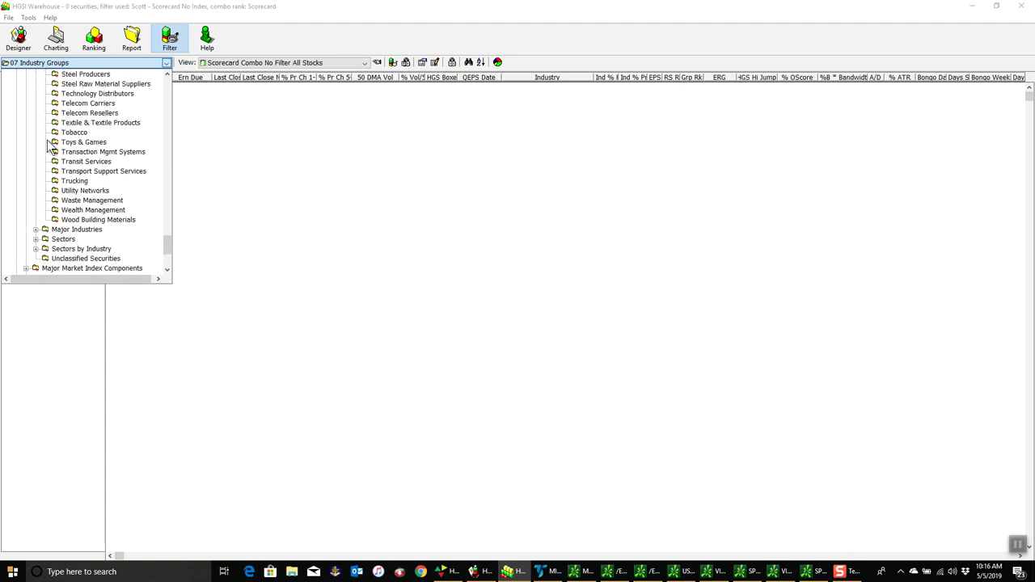
scroll(53, 145, "up", 20)
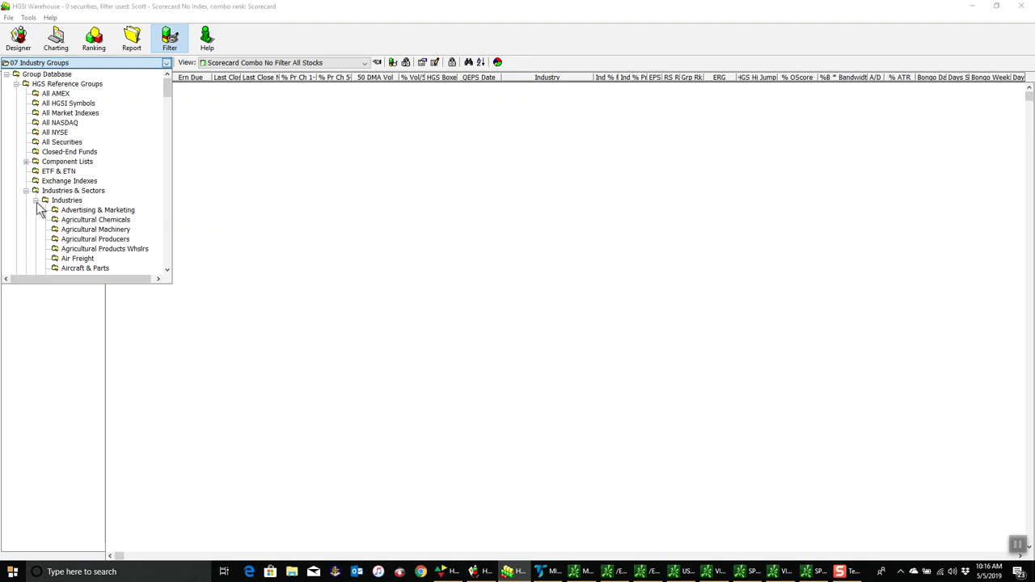
left_click(36, 201)
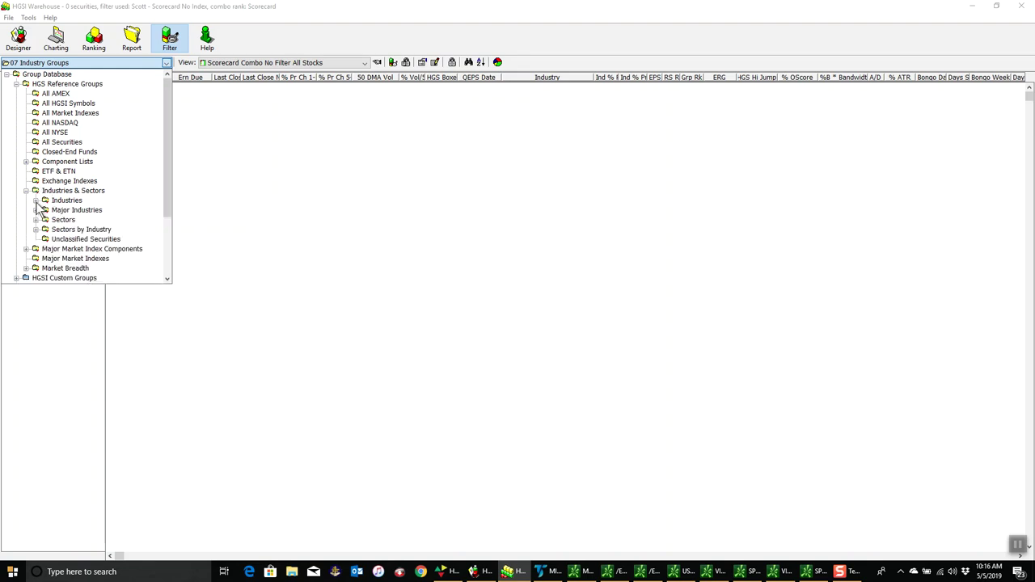
left_click(16, 84)
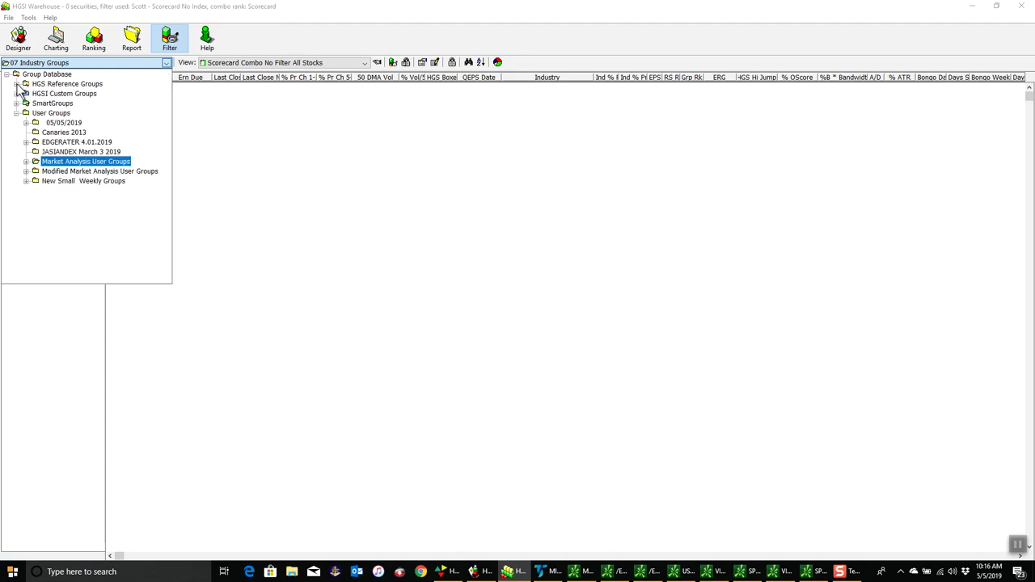
Load the "CONS Buys $5 and 250K" group from the 05/05/2019 Consolidated Buys to view its scorecard, and close the Warehouse.
left_click(25, 123)
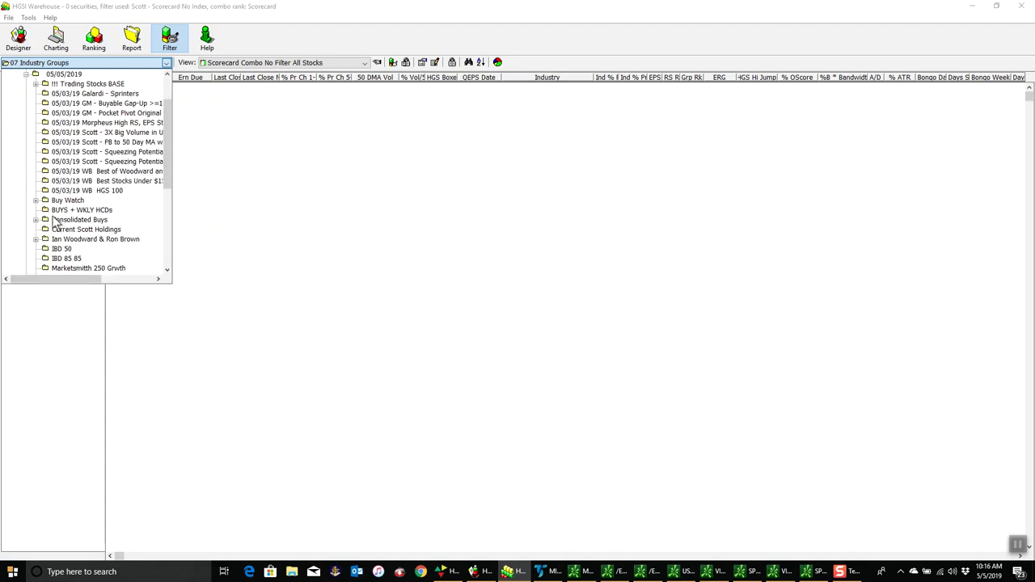
left_click(36, 220)
left_click(96, 230)
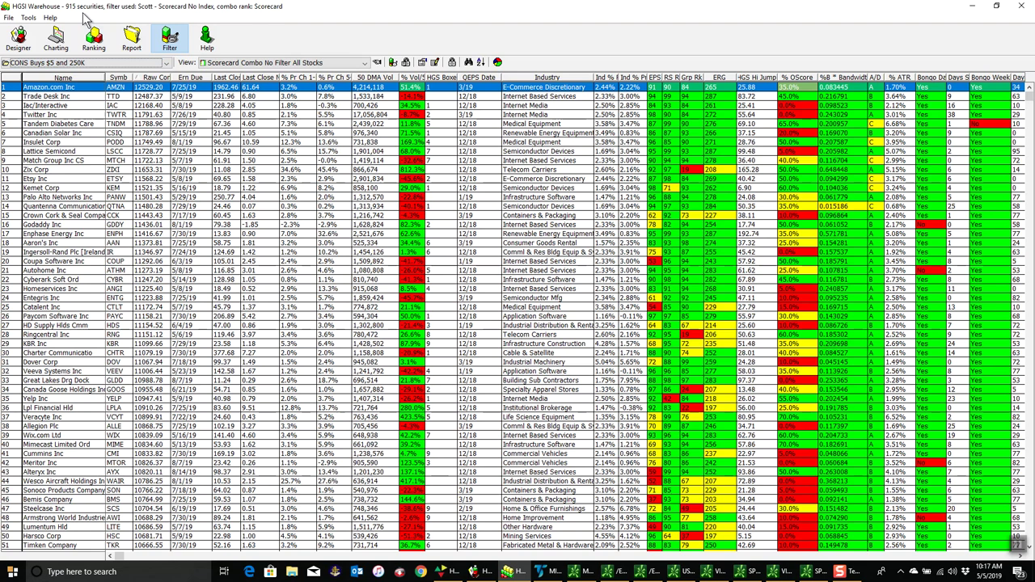
left_click(1020, 6)
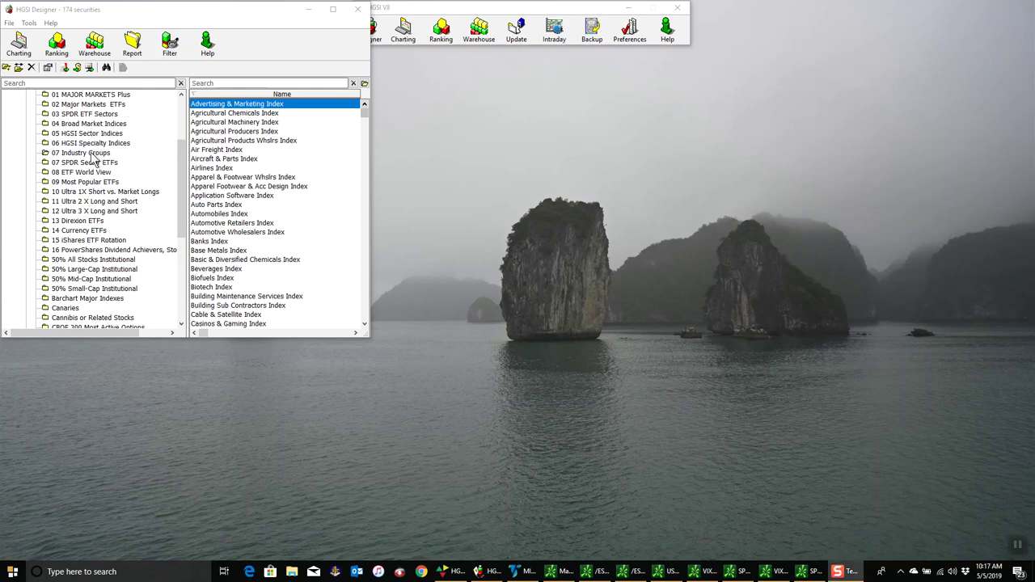
In the Designer, list the securities of the 05/05/2019 groups "BUYS + WKLY HCDs" and "Buy Watch".
scroll(93, 157, "up", 3)
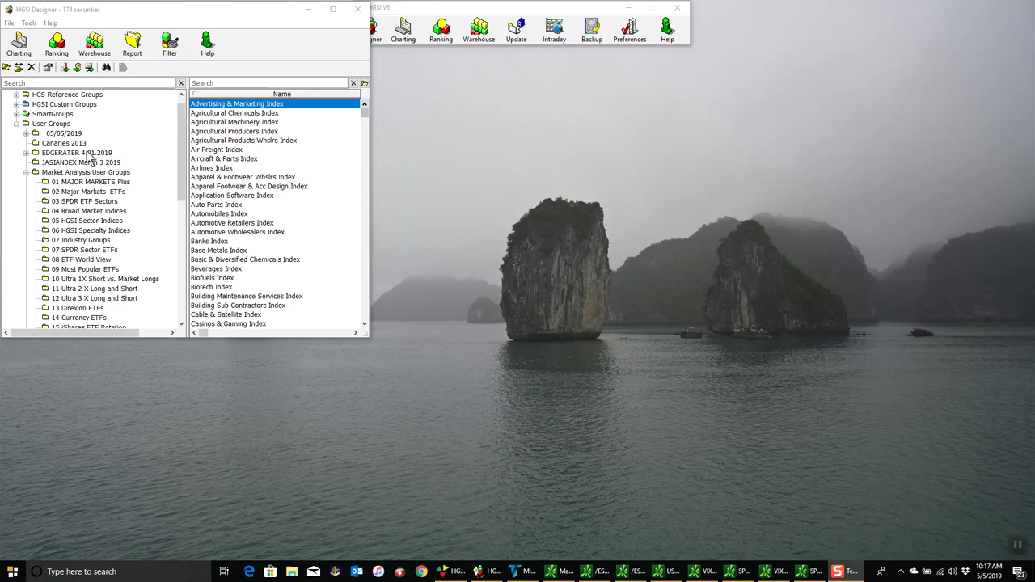
left_click(26, 172)
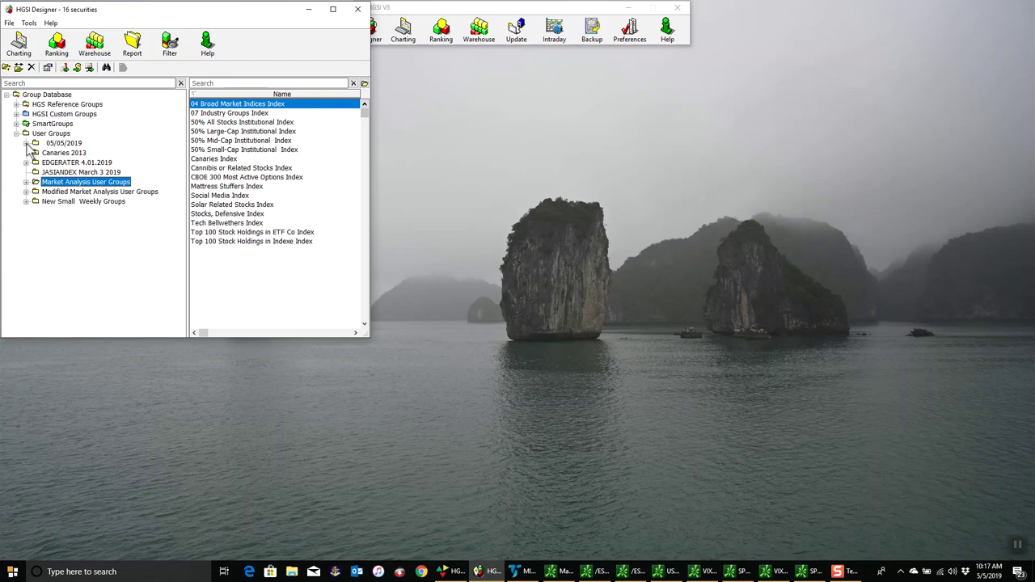
left_click(26, 143)
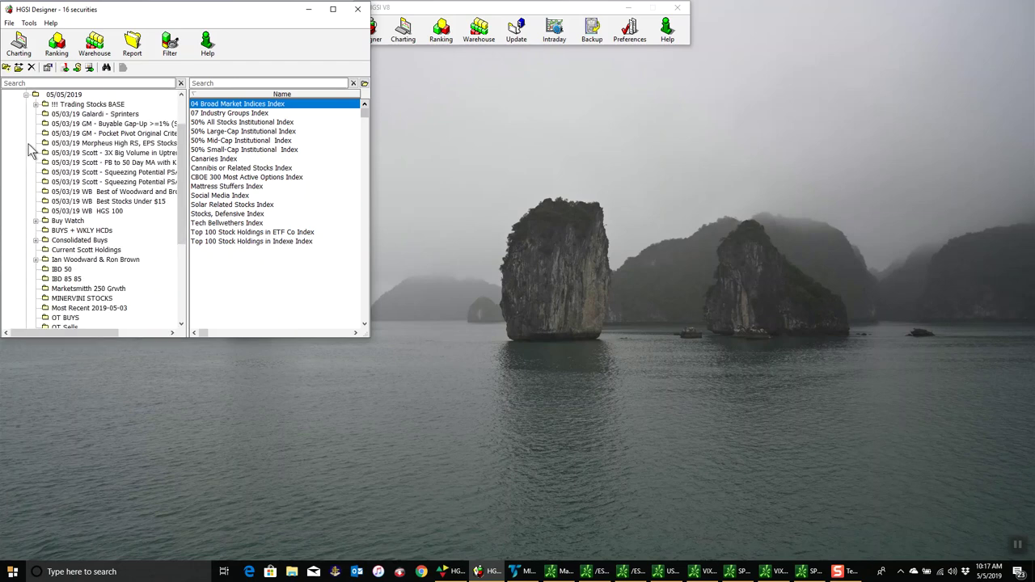
left_click(94, 231)
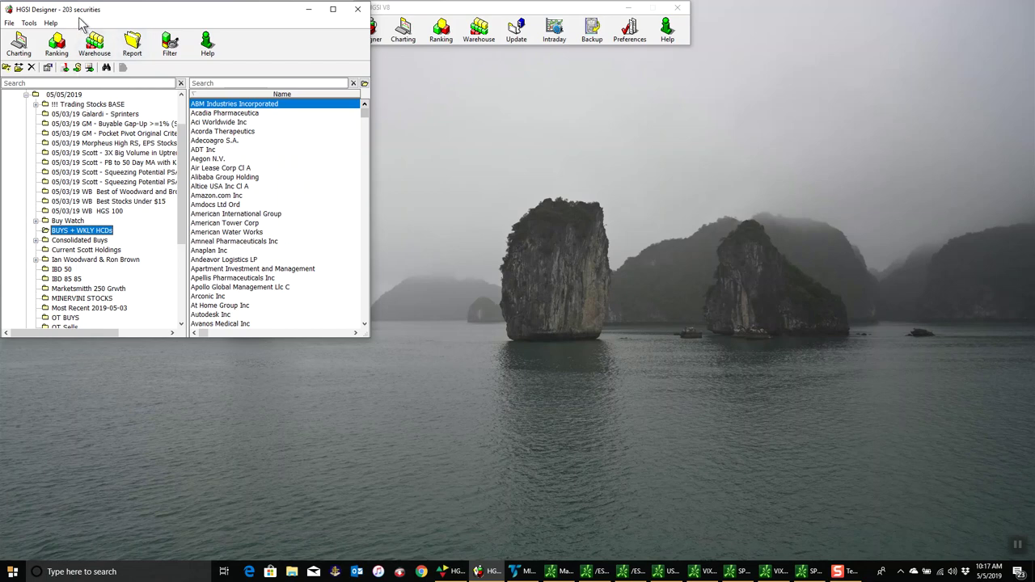
left_click(73, 220)
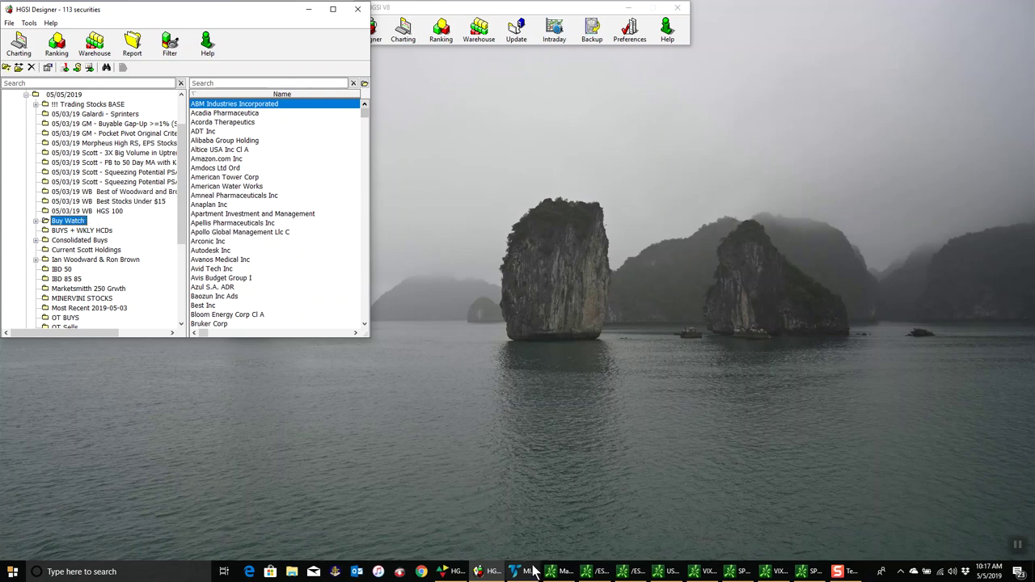
mouse_move(529, 573)
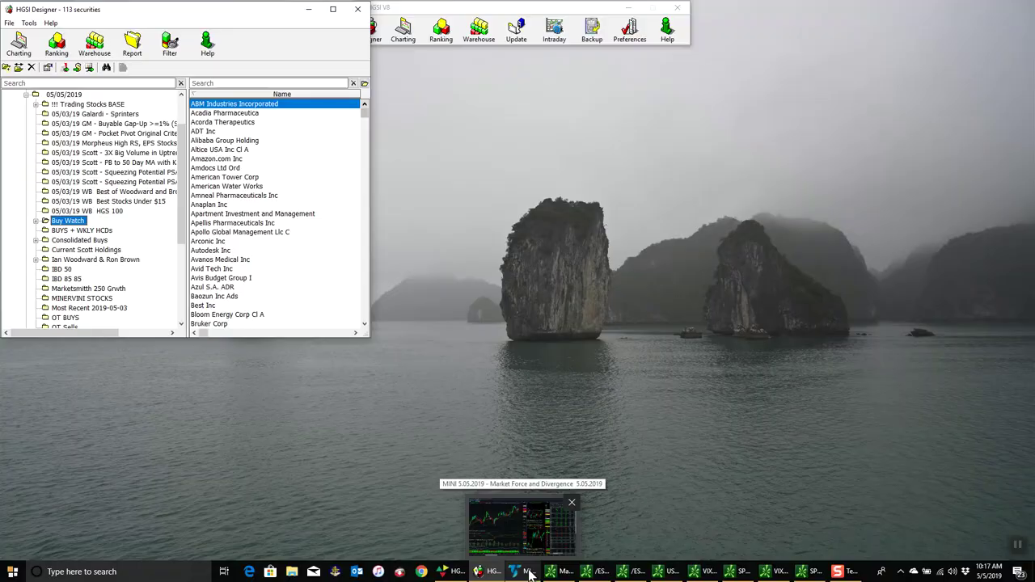
left_click(528, 572)
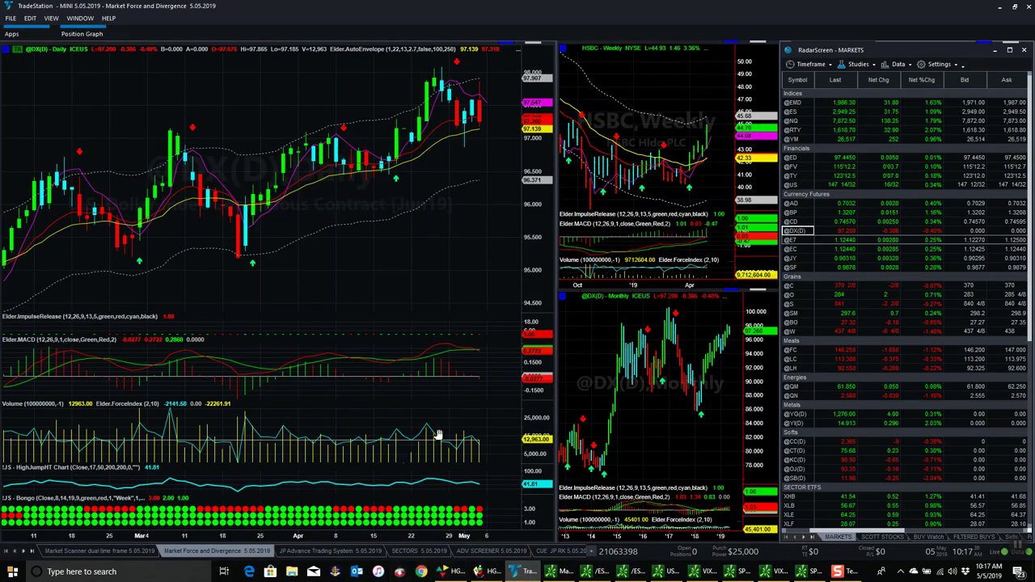
left_click(794, 185)
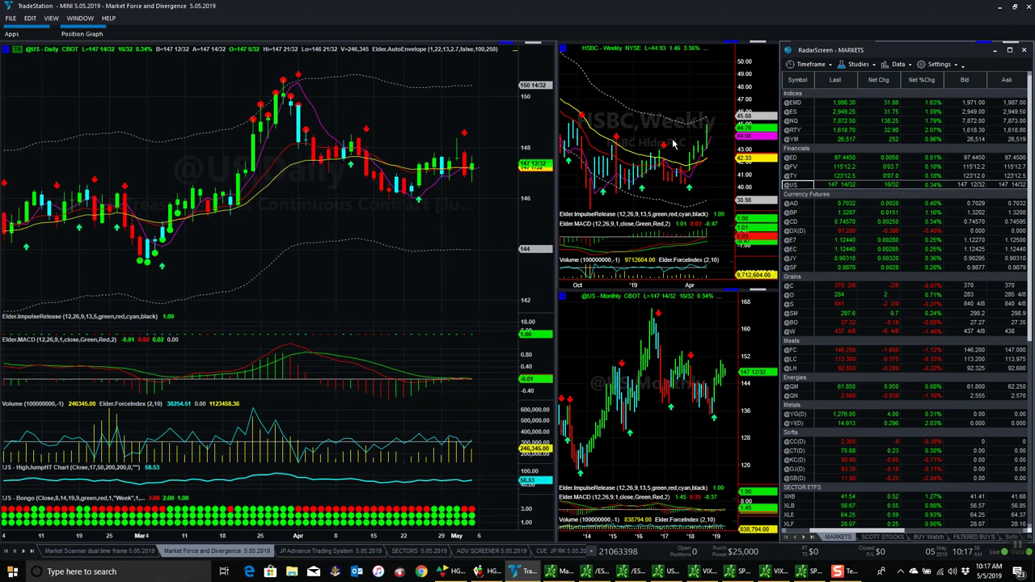
Open the JP Advance Trading System workspace and look through the Stocks Long Term RadarScreen to find the BUY Watch section.
left_click(369, 552)
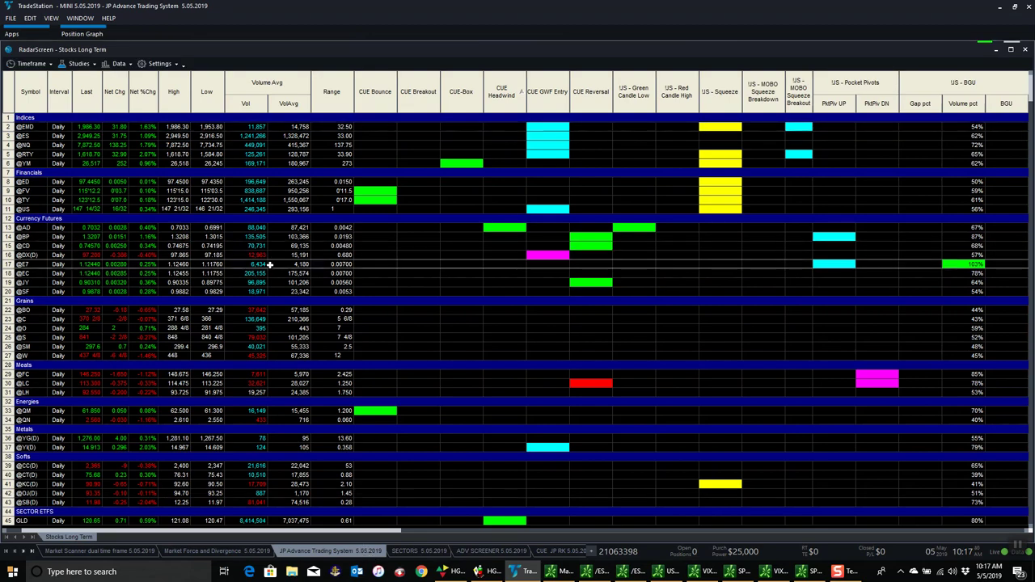
scroll(275, 271, "down", 7)
scroll(284, 279, "down", 9)
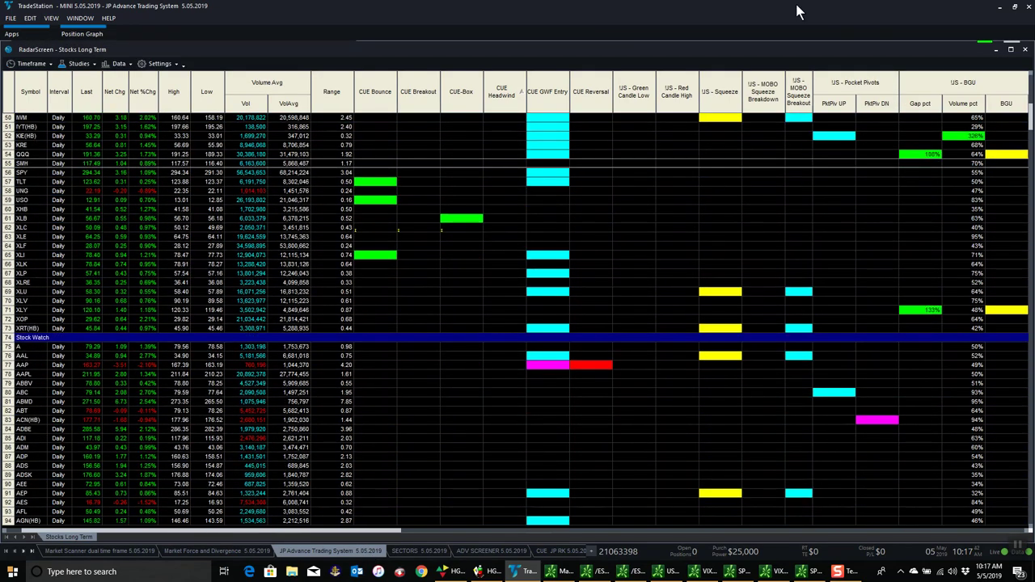
left_click_drag(1029, 119, 1031, 538)
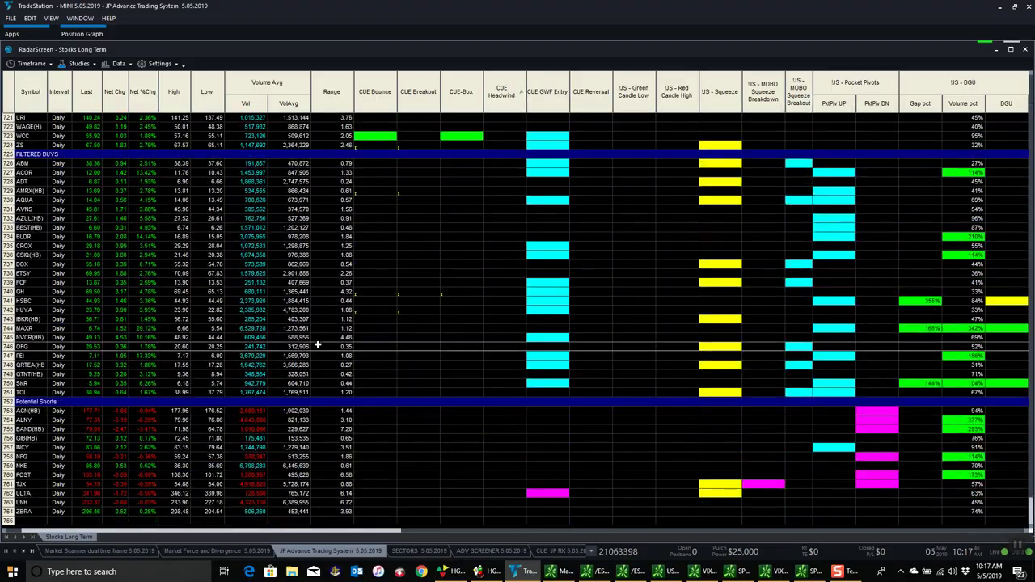
scroll(51, 303, "up", 5)
scroll(51, 309, "up", 16)
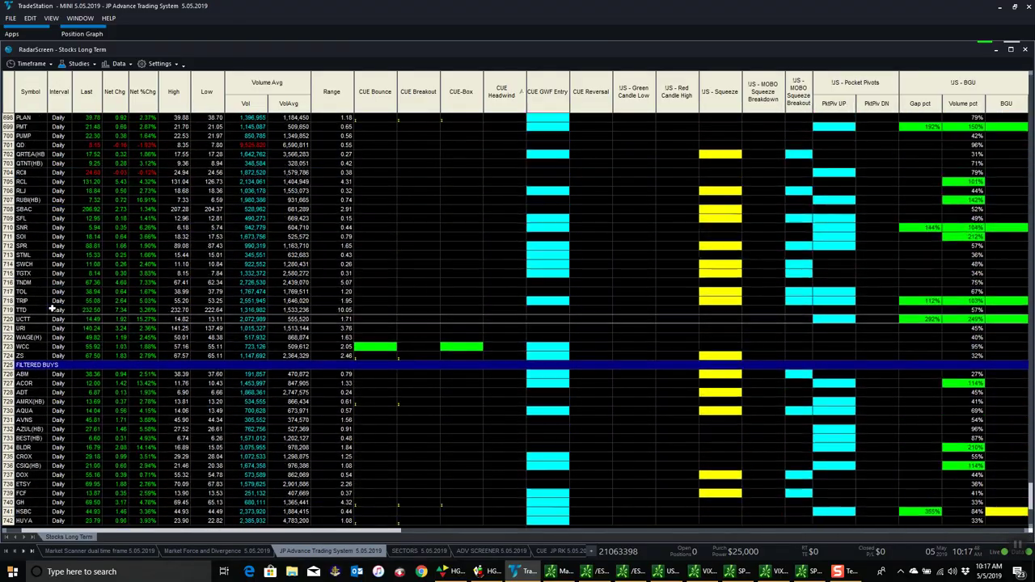
scroll(51, 308, "up", 14)
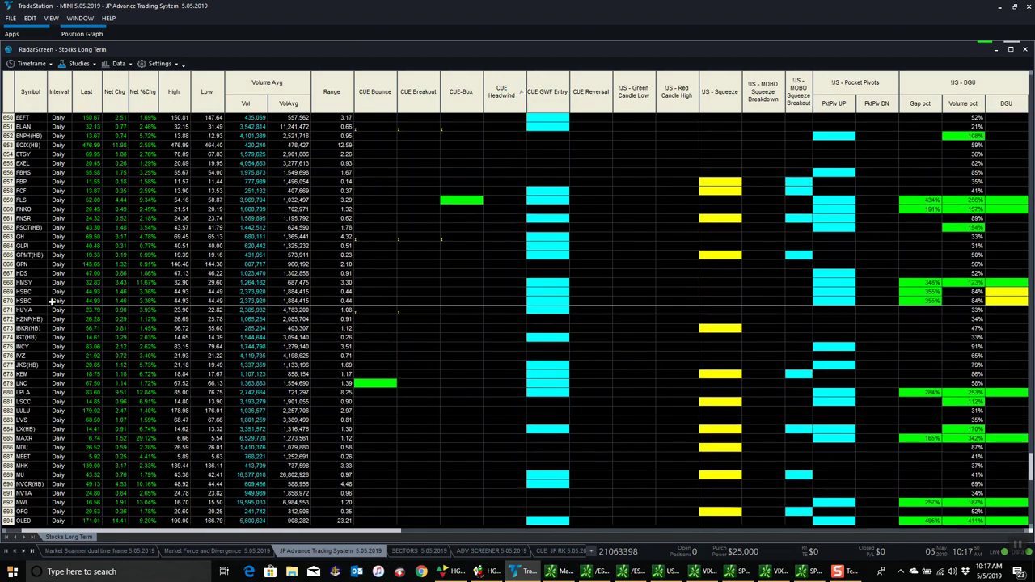
scroll(55, 237, "up", 4)
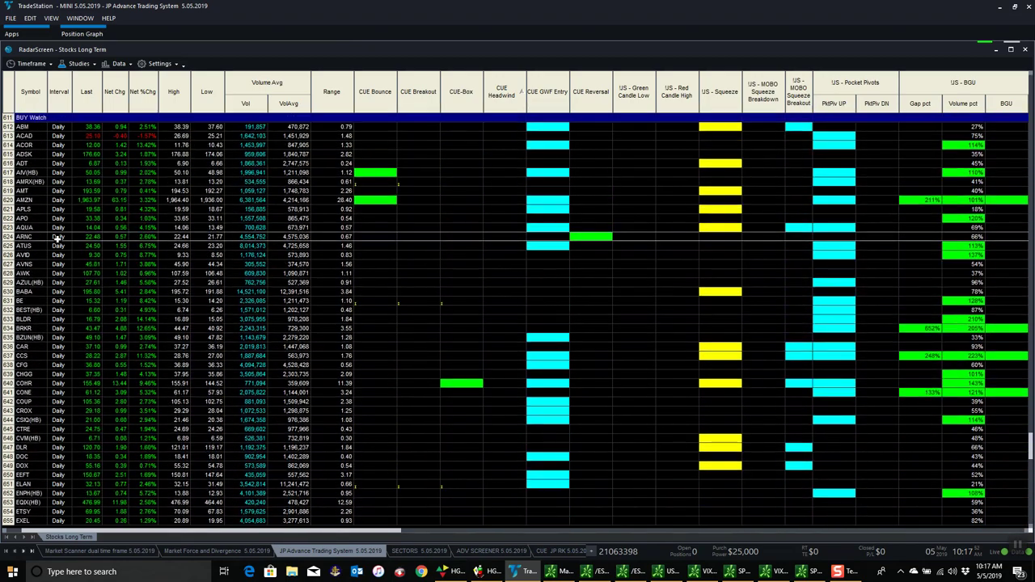
scroll(60, 237, "down", 1)
scroll(60, 237, "down", 1)
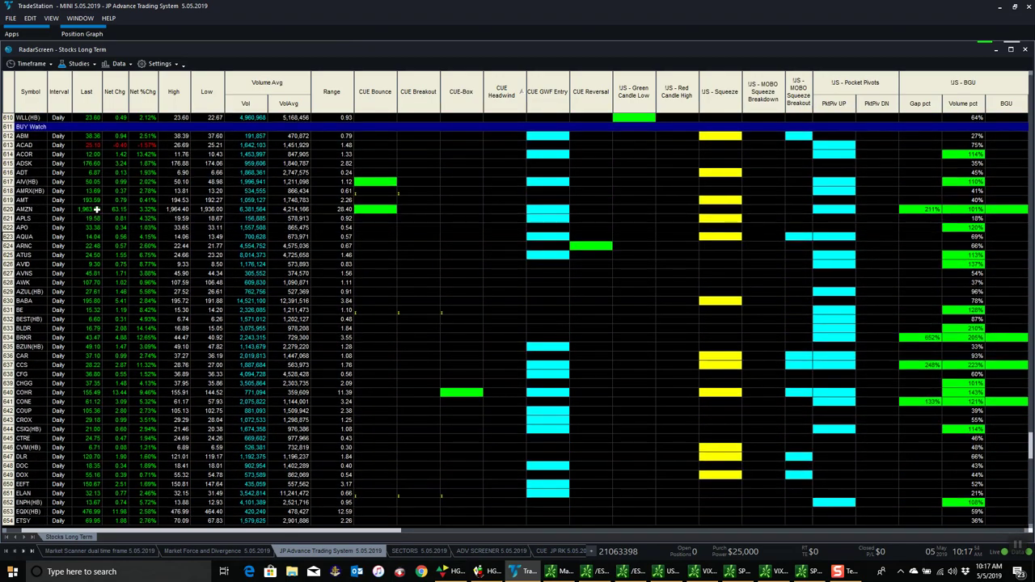
Sort the BUY Watch stocks by CUE Bounce, CUE Breakout, CUE-Box and CUE Headwind in turn to review each signal.
left_click(388, 88)
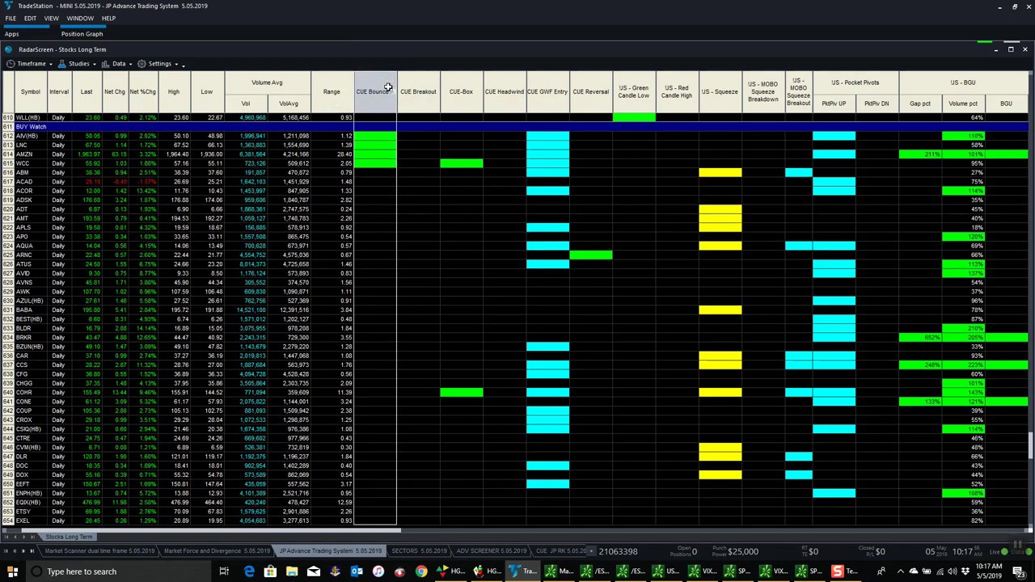
left_click(415, 91)
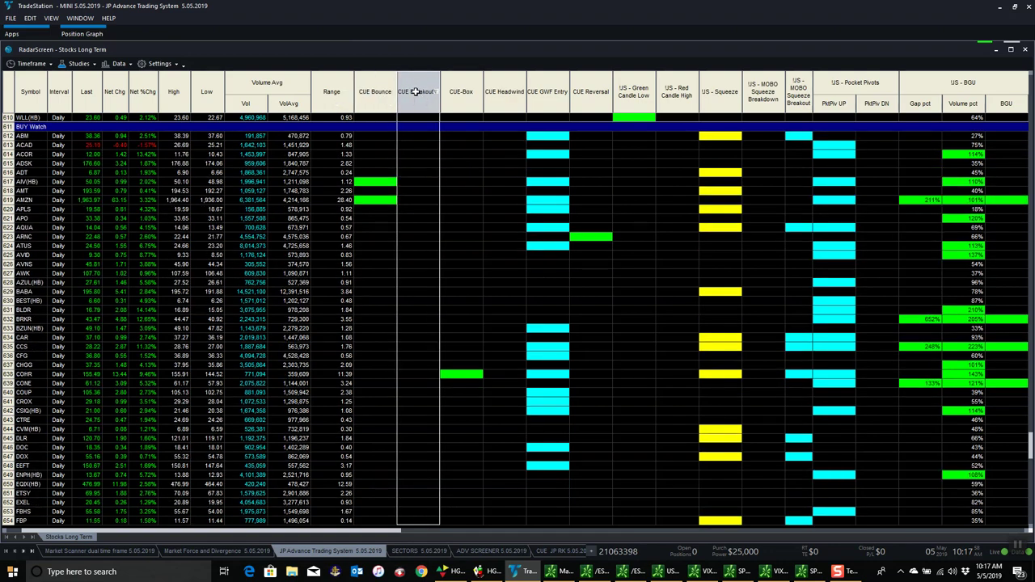
left_click(461, 91)
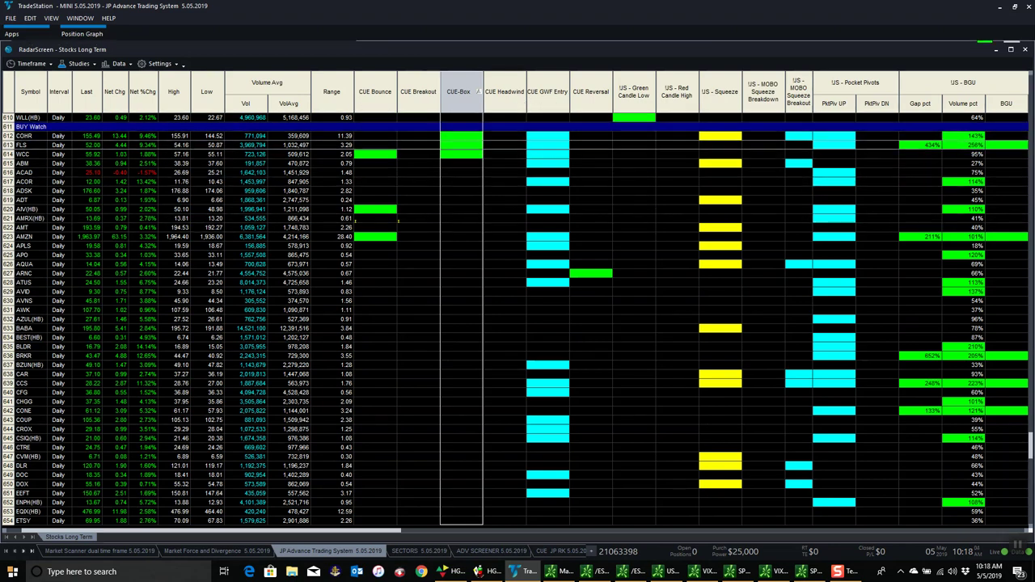
left_click(509, 91)
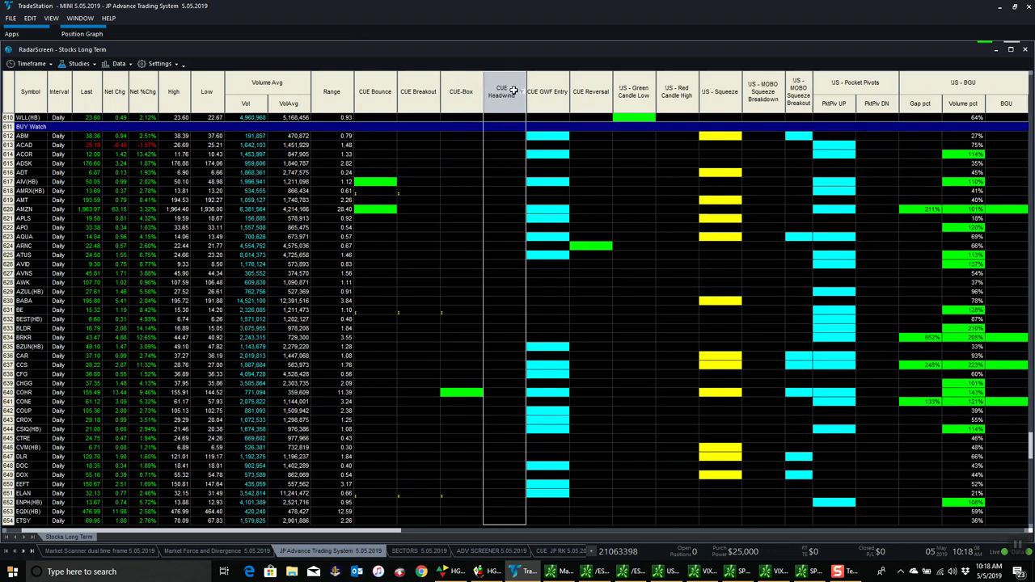
Sort the BUY Watch stocks by CUE GWF Entry and by CUE Reversal, examining the flagged symbols for each.
left_click(558, 105)
left_click(530, 253)
scroll(530, 253, "down", 7)
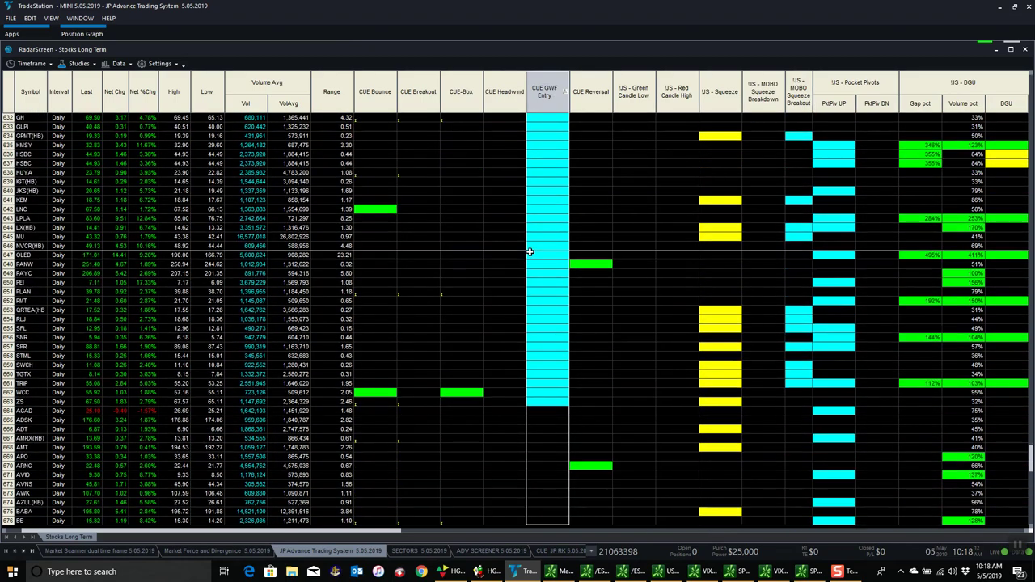
scroll(529, 252, "up", 7)
left_click(593, 75)
left_click(582, 138)
left_click(584, 147)
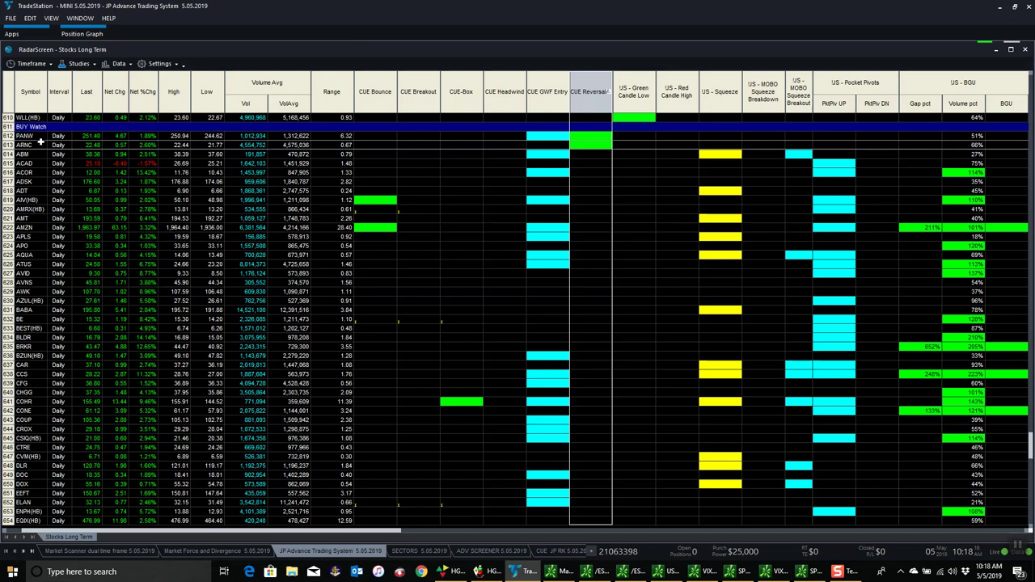
Sort the BUY Watch stocks by US - Green Candle Low, US - Red Candle High and US - Squeeze, and select US - MOBO Squeeze Breakdown.
left_click(635, 93)
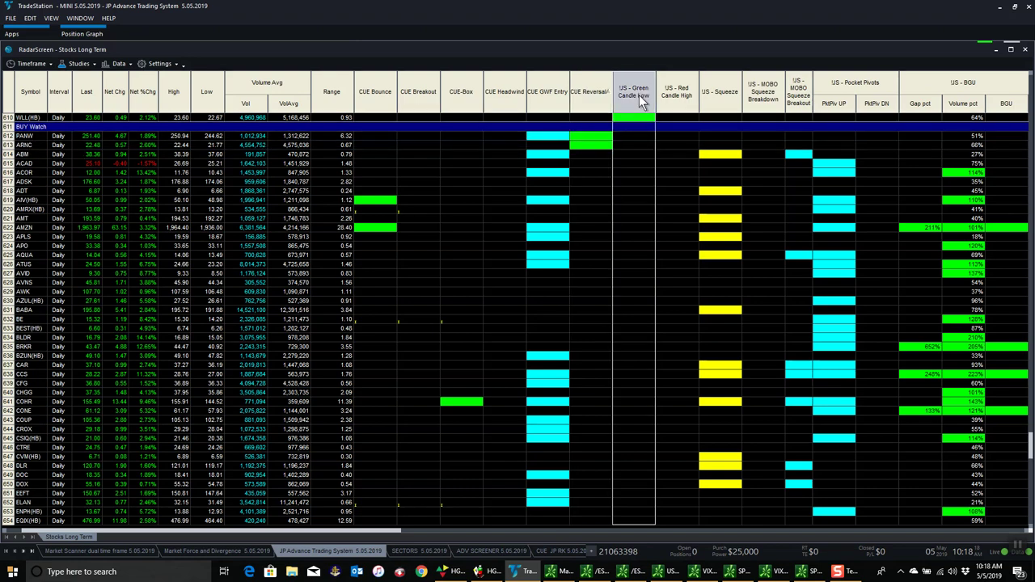
left_click(639, 96)
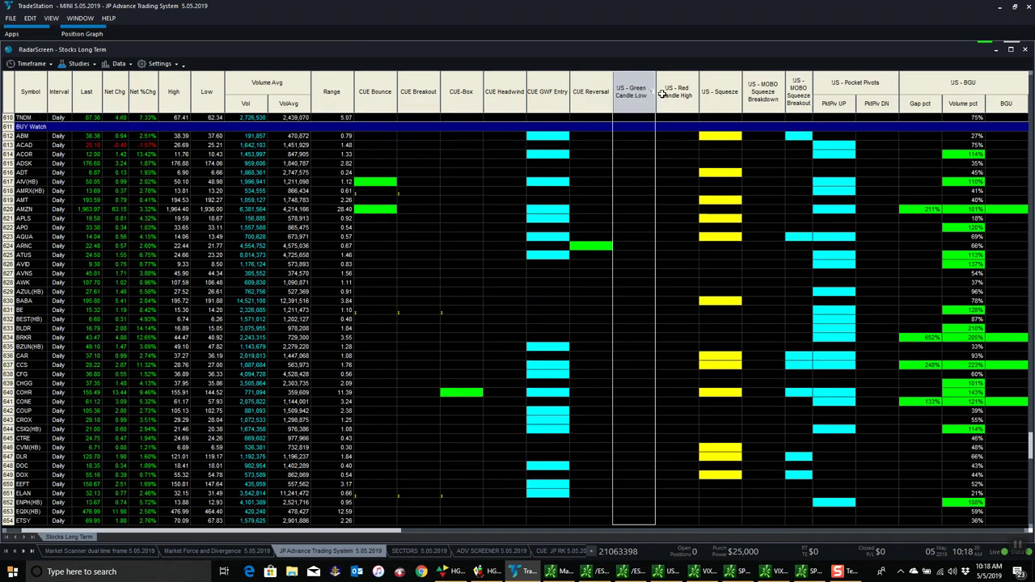
left_click(671, 95)
left_click(671, 96)
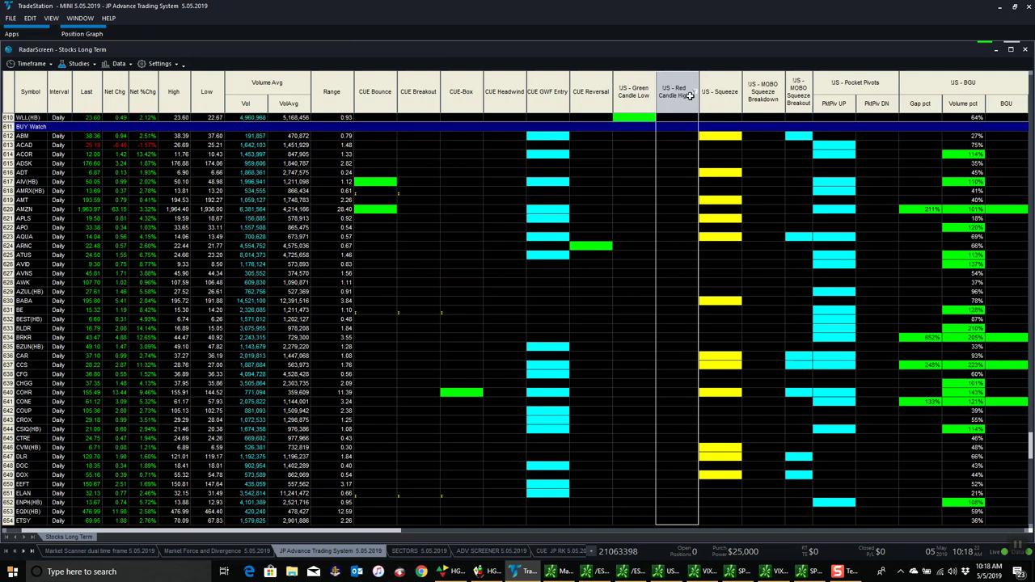
left_click_drag(716, 94, 722, 97)
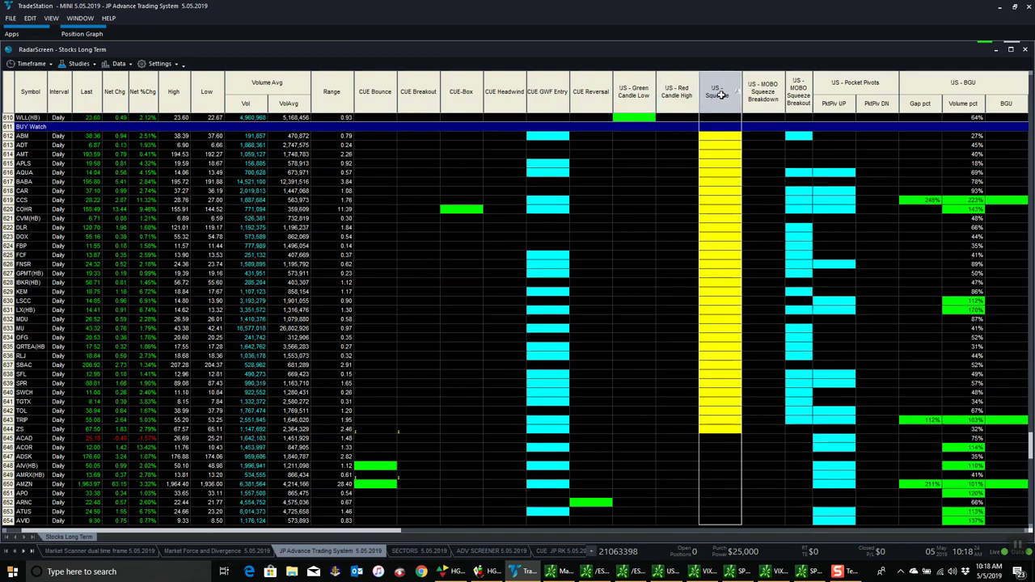
left_click(778, 93)
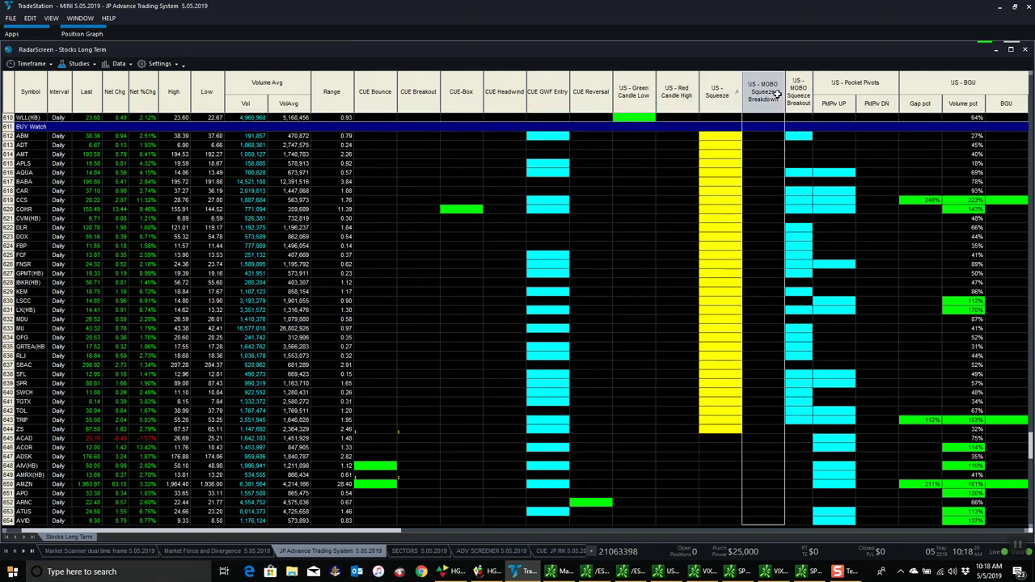